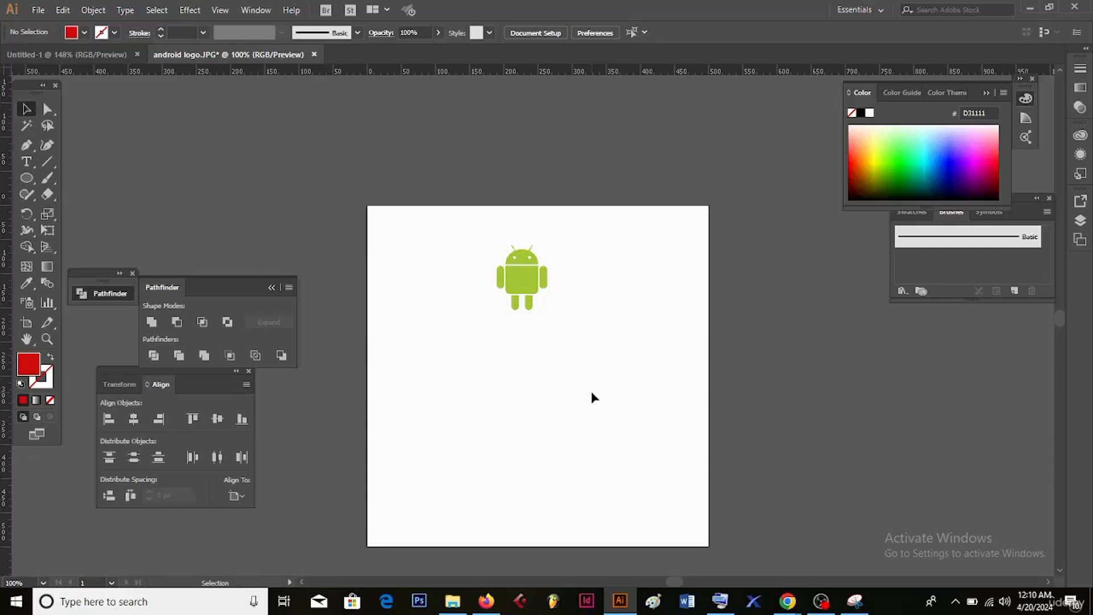
Enlarge the Android logo image to about 181 × 159 px and reposition it at the artboard's upper edge, left of centre.
{"action": "left_click", "coordinate": [523, 264]}
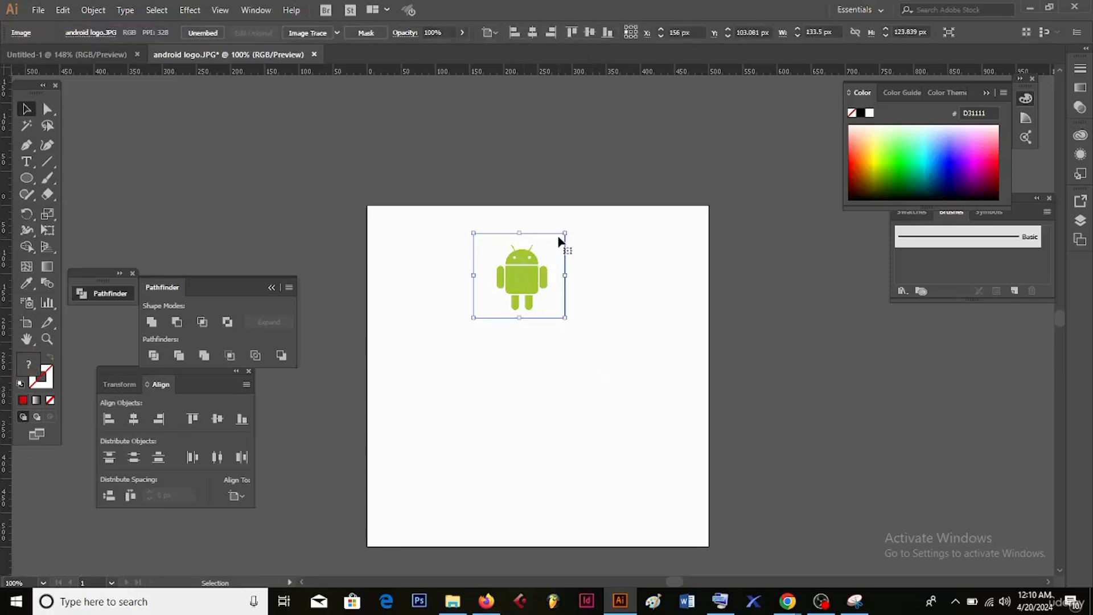
{"action": "left_click_drag", "start_coordinate": [564, 234], "coordinate": [598, 209]}
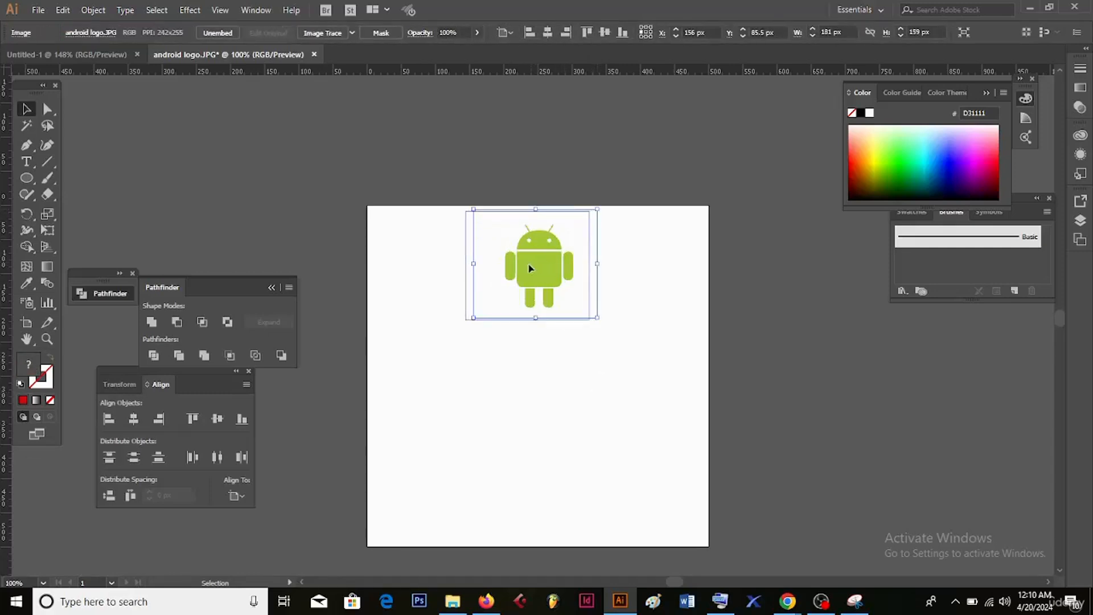
{"action": "left_click_drag", "start_coordinate": [530, 268], "coordinate": [506, 281]}
{"action": "left_click", "coordinate": [494, 319]}
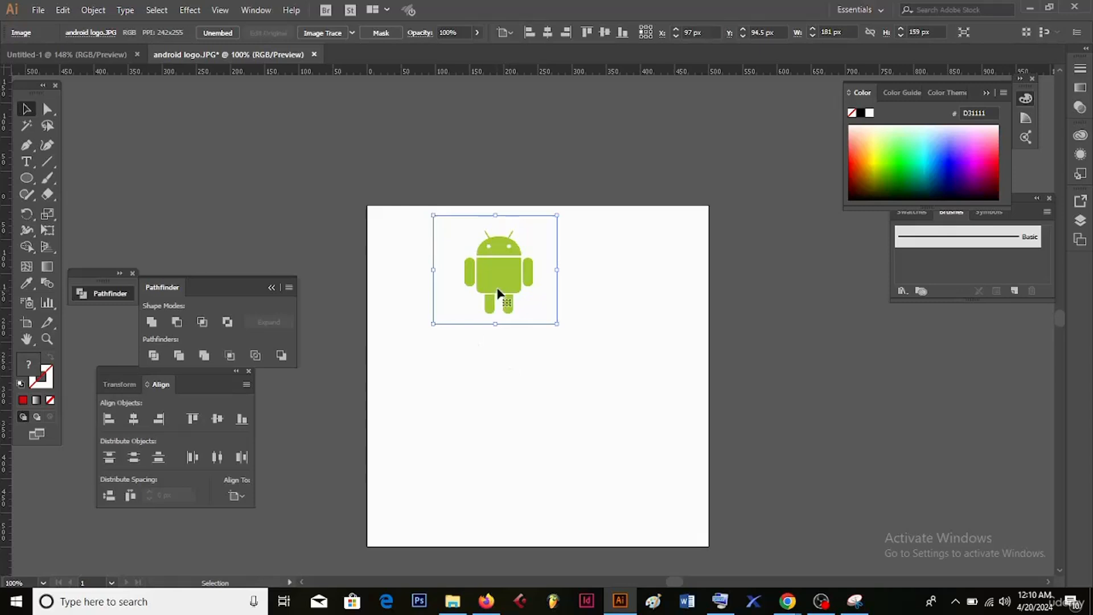
{"action": "left_click_drag", "start_coordinate": [499, 289], "coordinate": [562, 276]}
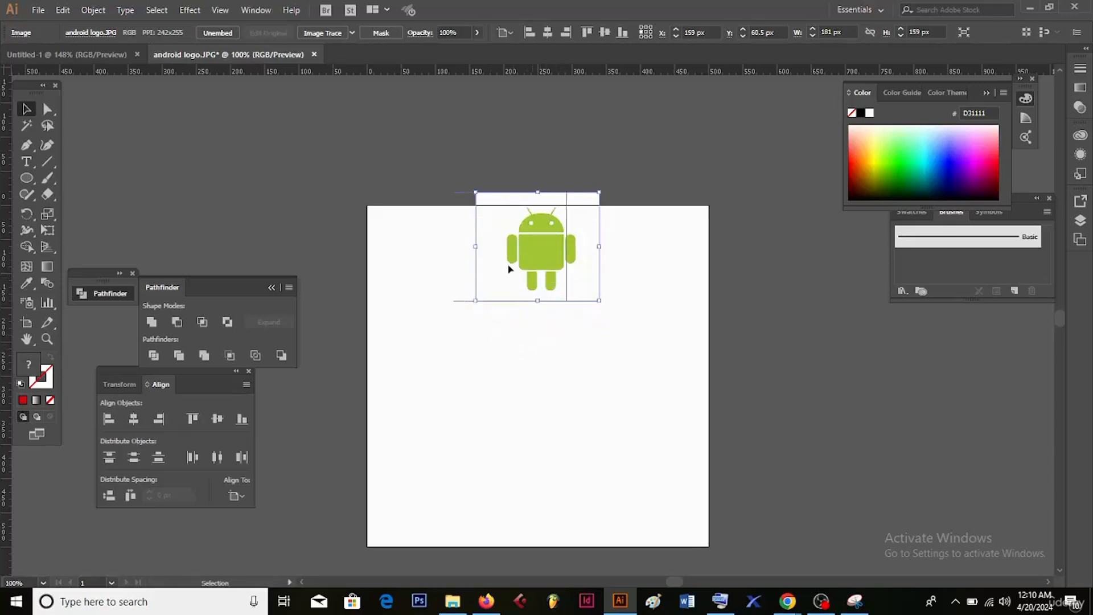
{"action": "left_click_drag", "start_coordinate": [543, 268], "coordinate": [502, 259]}
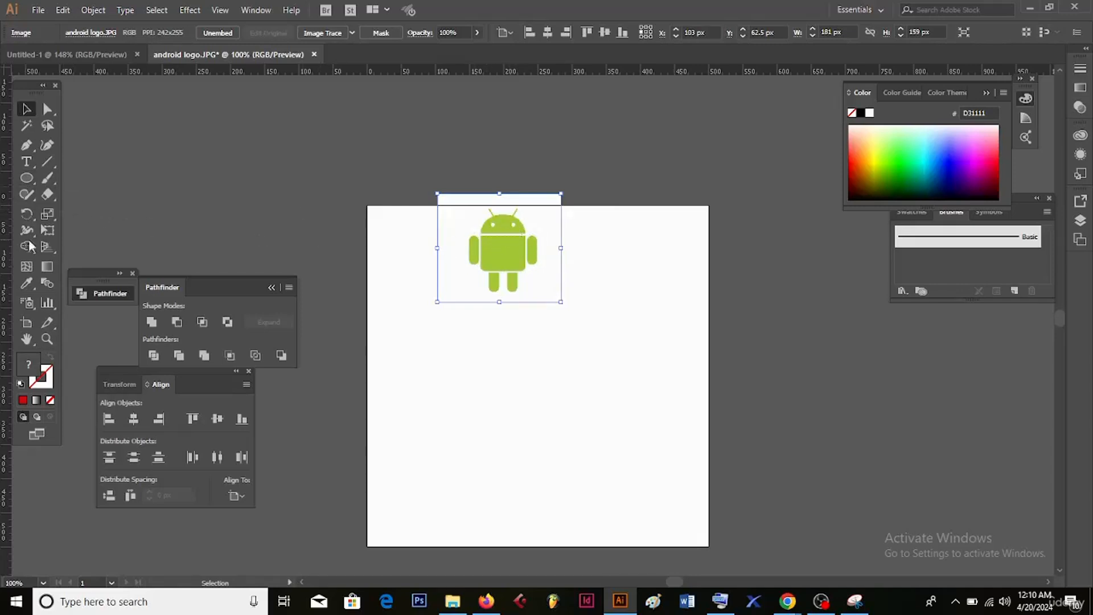
Draw a red circle about 173 px in diameter below and to the right of the Android logo with the Ellipse tool.
{"action": "left_click", "coordinate": [27, 180]}
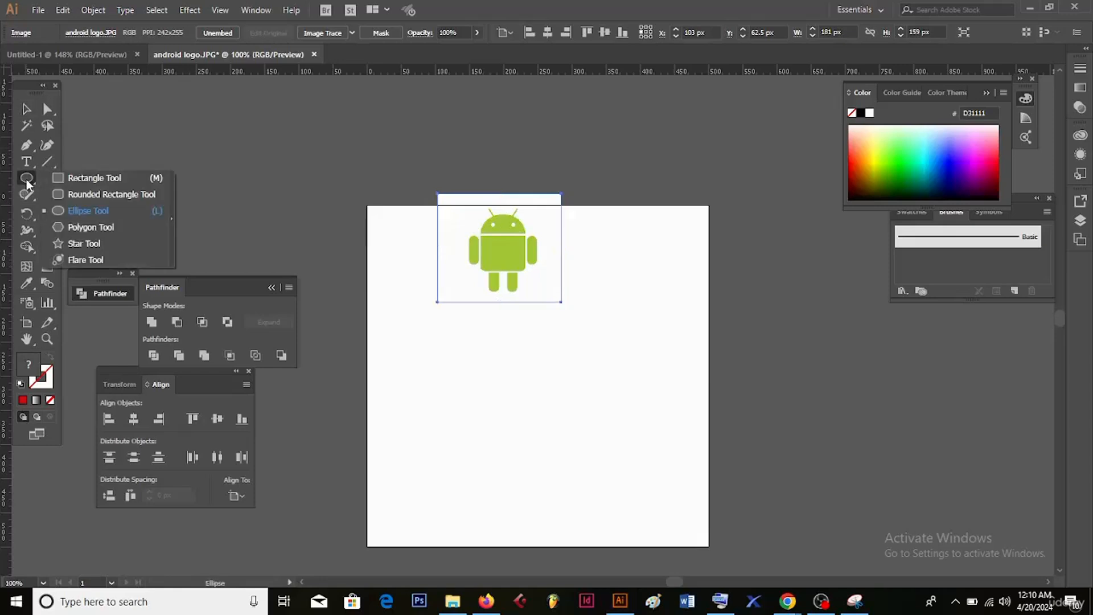
{"action": "left_click", "coordinate": [77, 210]}
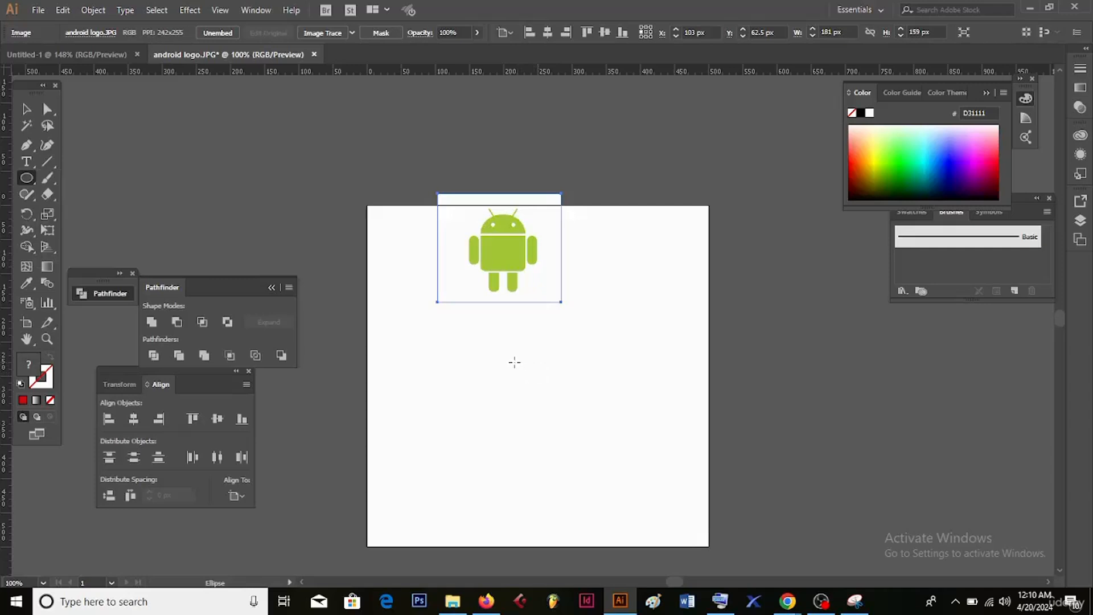
{"action": "left_click_drag", "start_coordinate": [515, 362], "coordinate": [633, 467]}
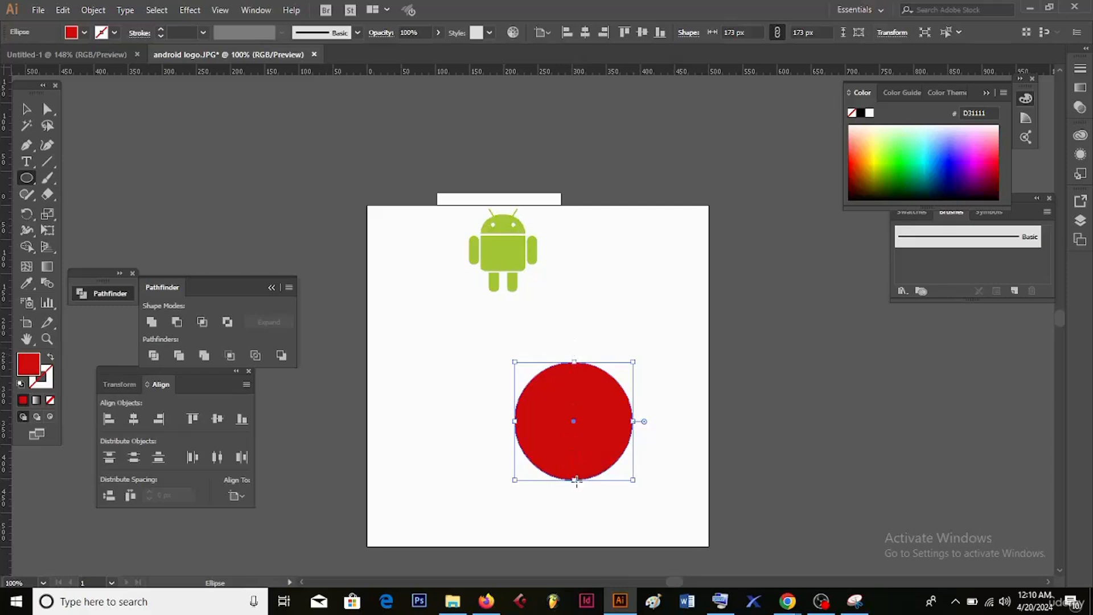
Stretch the red circle downward into an ellipse about 212 px high and move it beside the logo on the right.
{"action": "left_click_drag", "start_coordinate": [578, 481], "coordinate": [579, 509]}
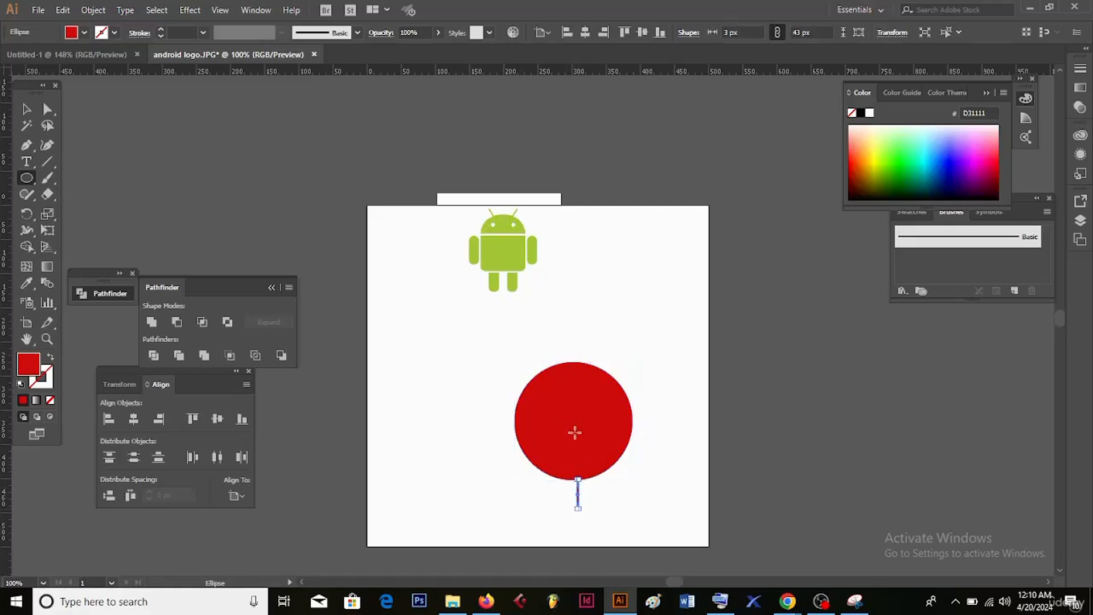
{"action": "key", "text": "ctrl+z"}
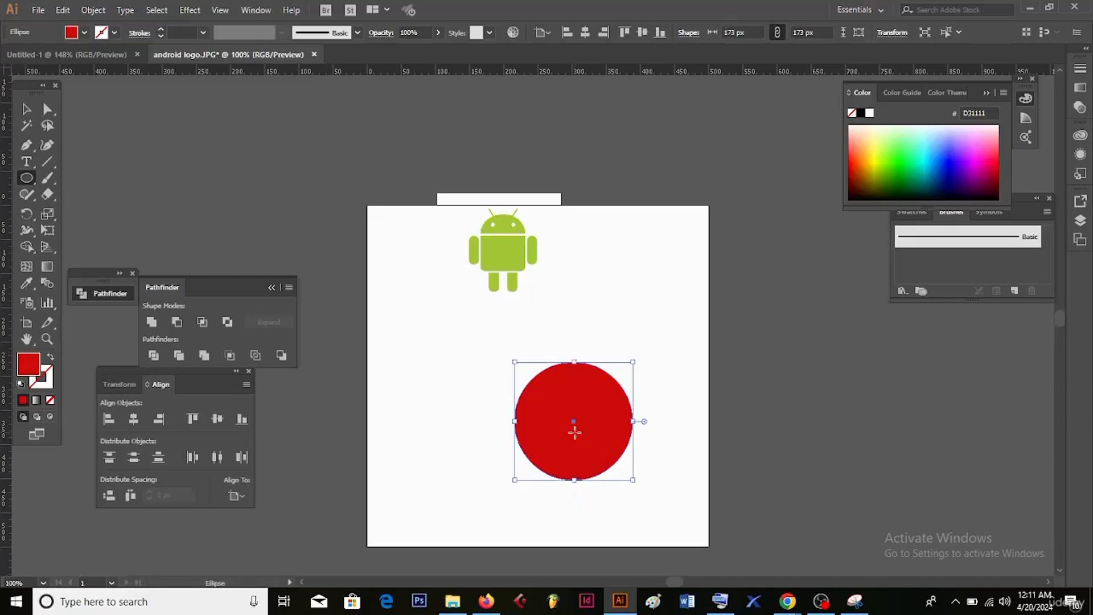
{"action": "key", "text": "v"}
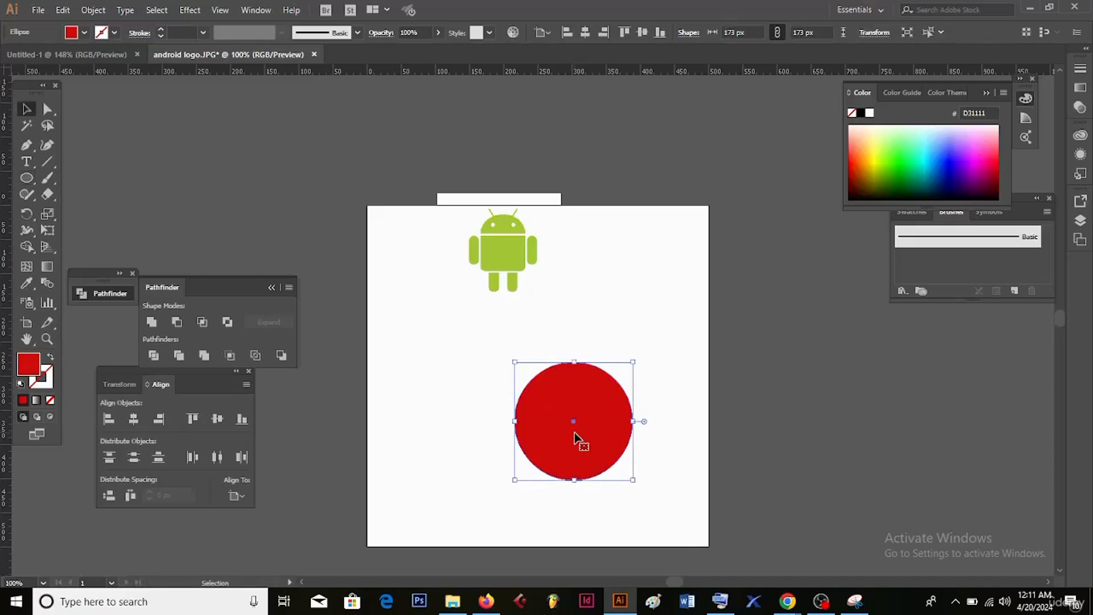
{"action": "left_click_drag", "start_coordinate": [574, 480], "coordinate": [574, 507]}
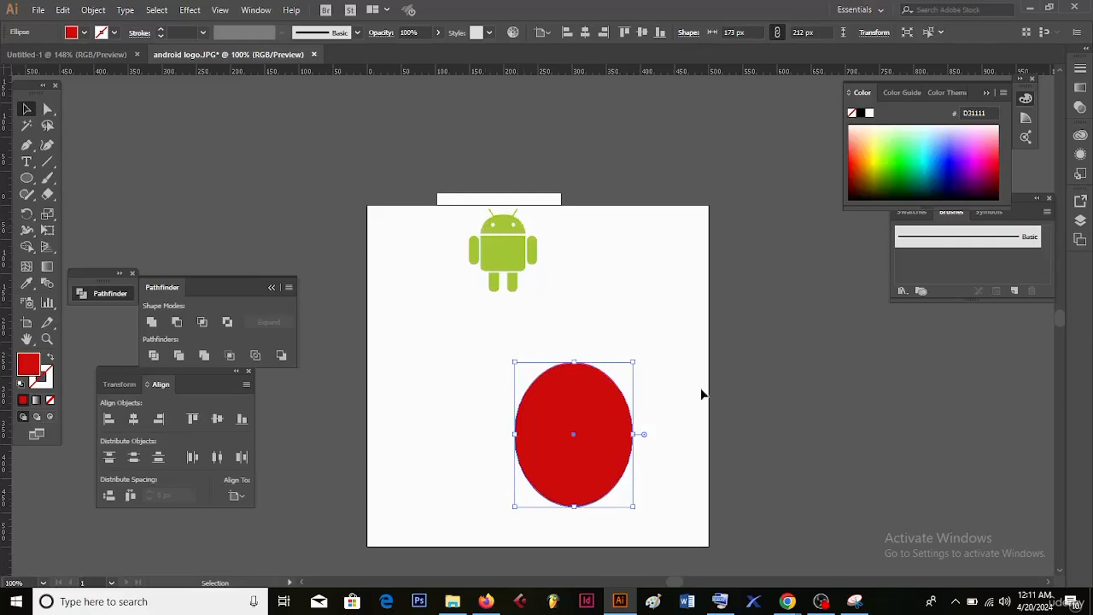
{"action": "left_click_drag", "start_coordinate": [593, 450], "coordinate": [646, 347]}
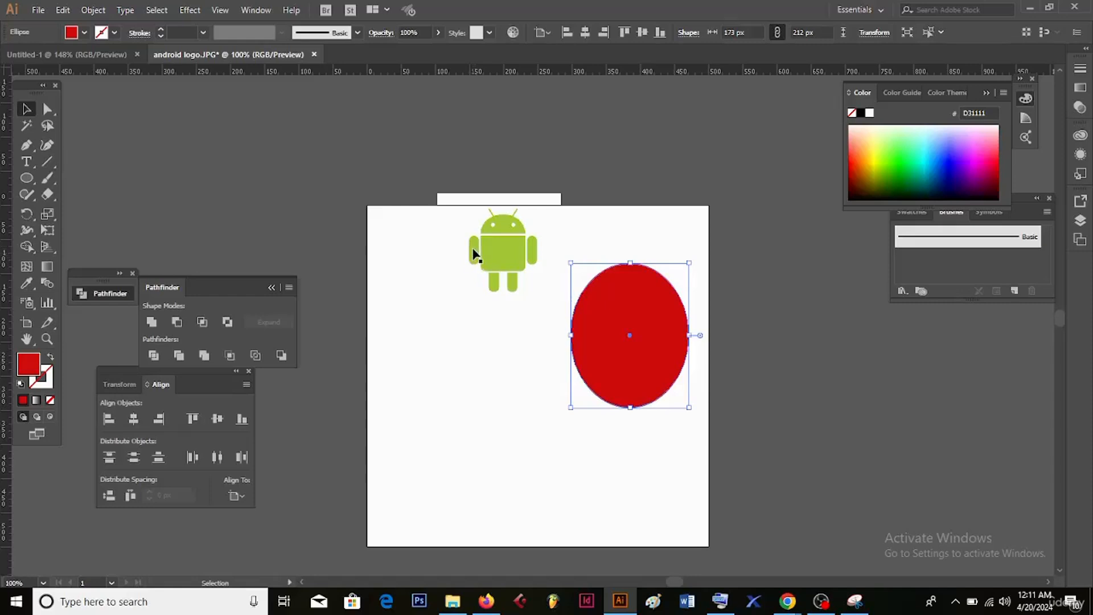
Draw a narrow vertical red bar below the logo with the Rounded Rectangle tool.
{"action": "left_click", "coordinate": [29, 179]}
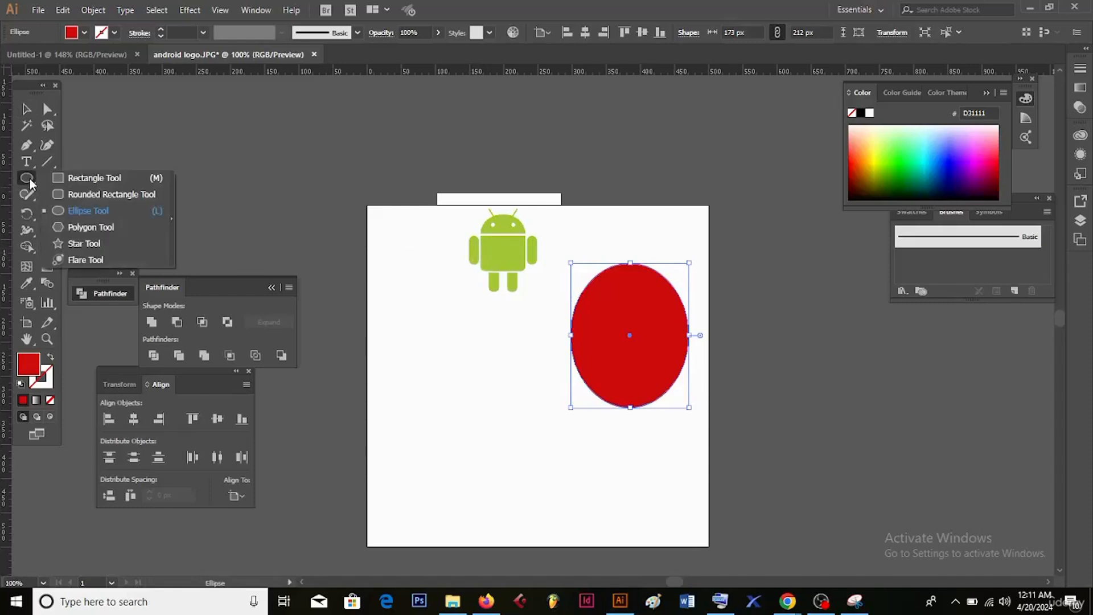
{"action": "left_click", "coordinate": [83, 199]}
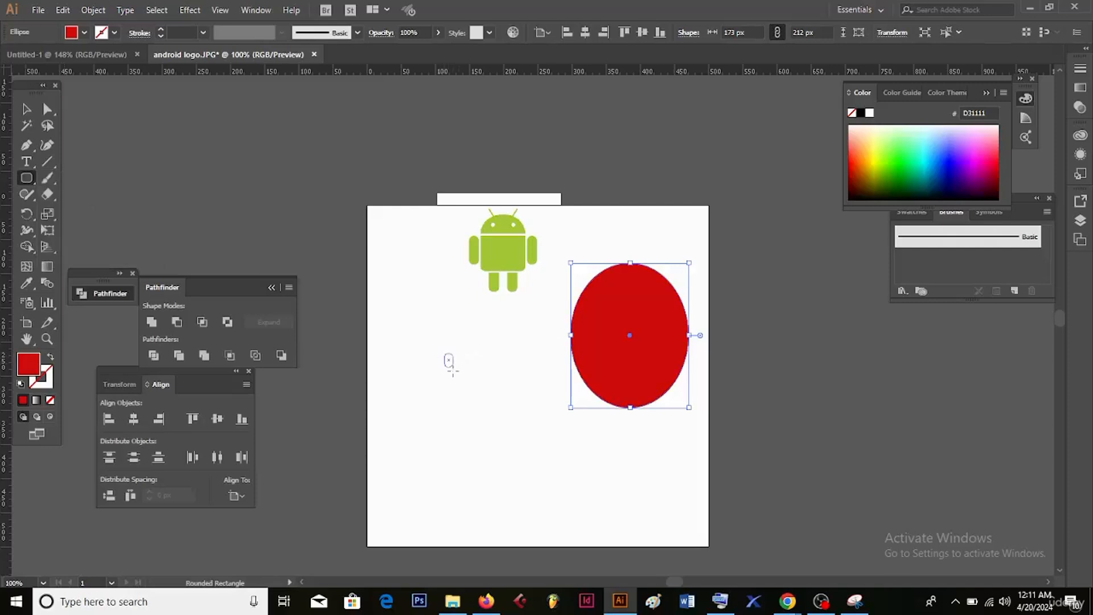
{"action": "left_click_drag", "start_coordinate": [453, 371], "coordinate": [463, 413]}
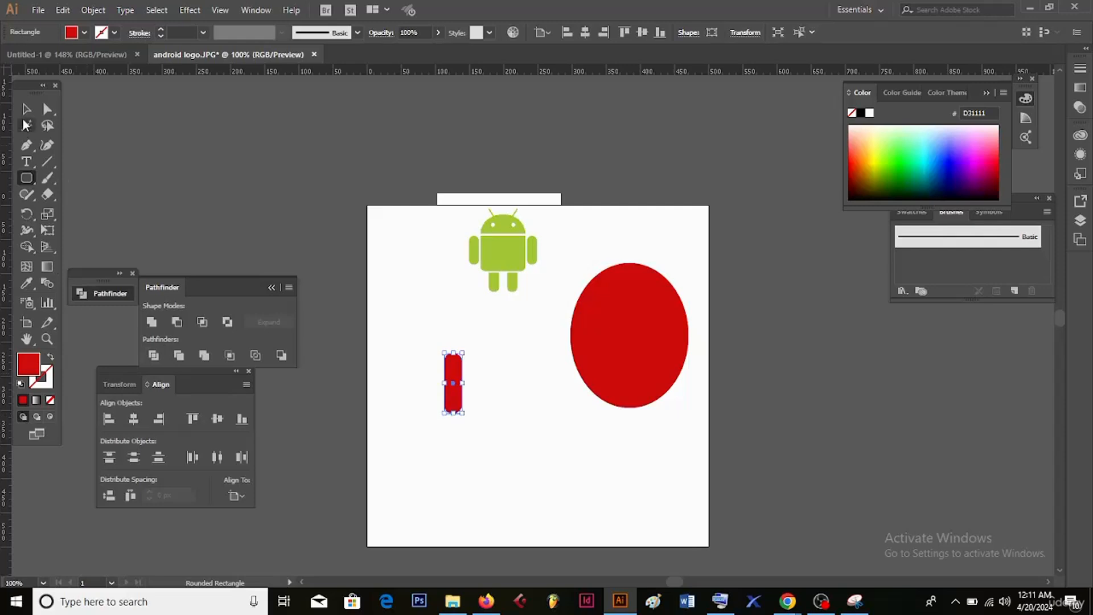
Duplicate the rounded bar three times to the right and move all four bars toward the artboard's left edge.
{"action": "left_click", "coordinate": [26, 108]}
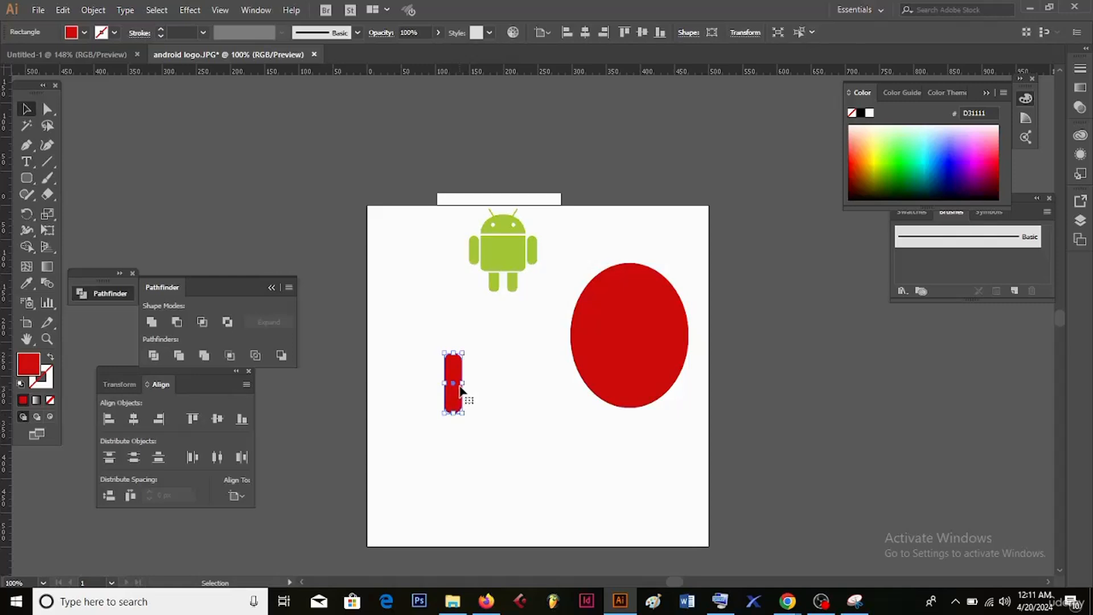
{"action": "left_click_drag", "start_coordinate": [459, 391], "coordinate": [535, 410]}
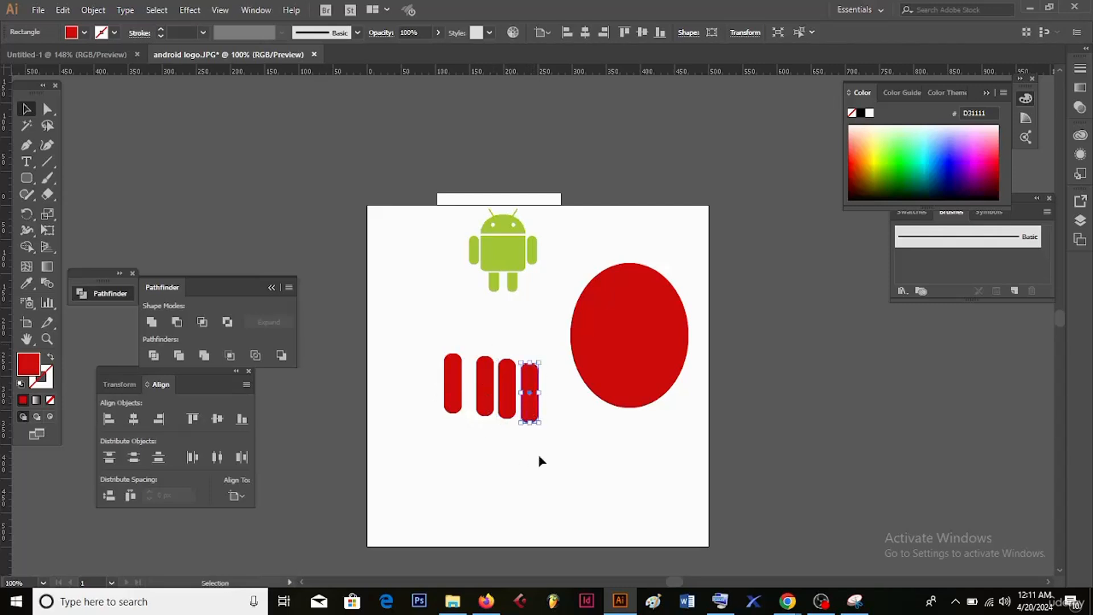
{"action": "left_click_drag", "start_coordinate": [539, 460], "coordinate": [418, 355]}
{"action": "left_click", "coordinate": [464, 390]}
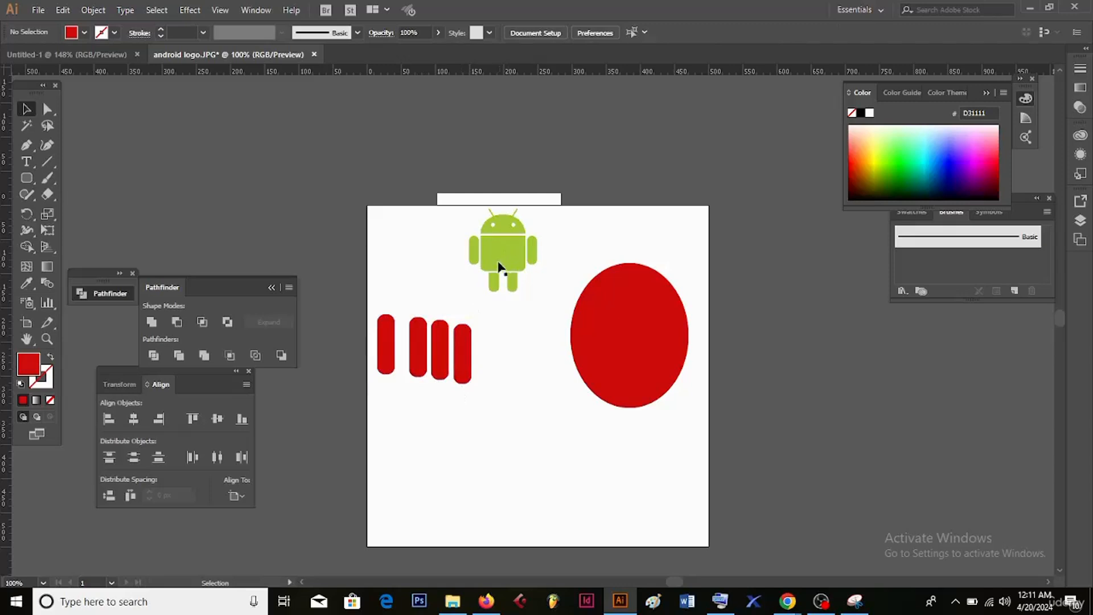
Draw a nearly square red rounded rectangle below the bars, and shift it to the artboard's left edge and the ellipse slightly down and left.
{"action": "left_click", "coordinate": [26, 177]}
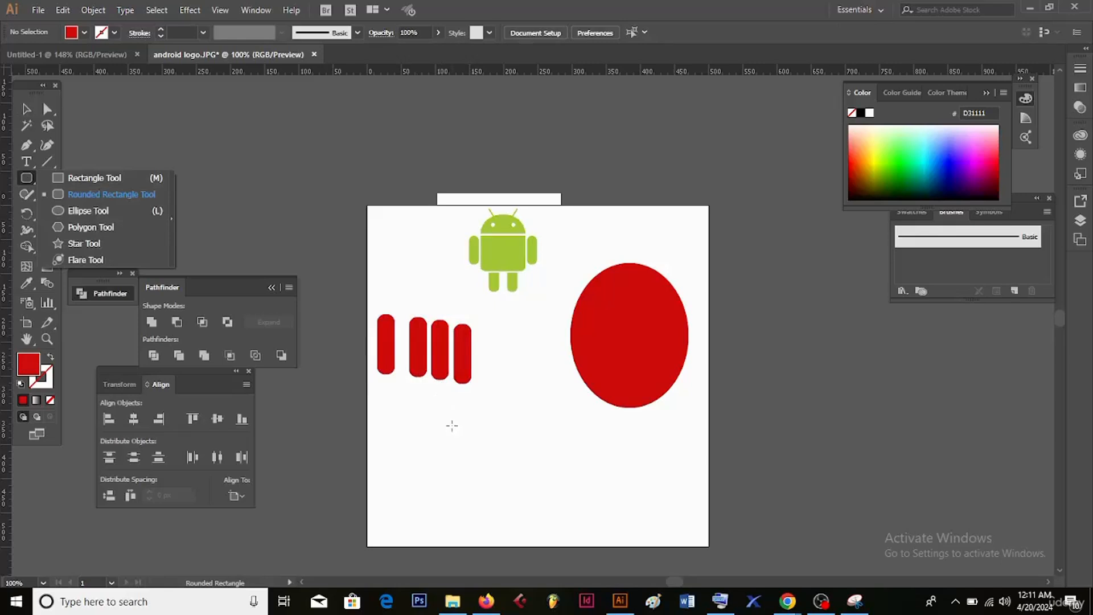
{"action": "left_click_drag", "start_coordinate": [452, 426], "coordinate": [532, 515]}
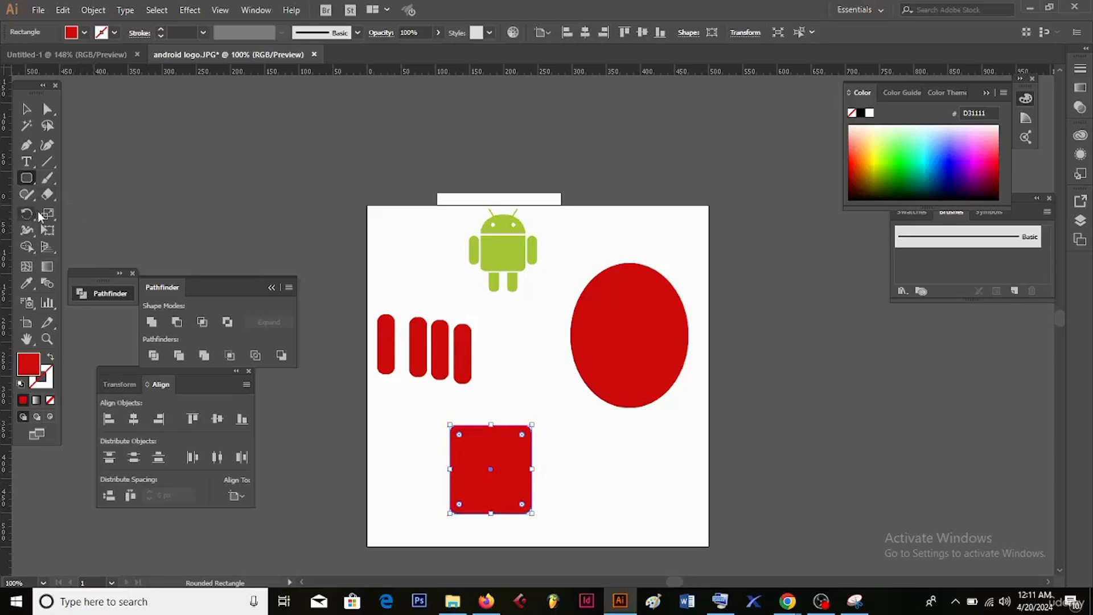
{"action": "left_click", "coordinate": [25, 116]}
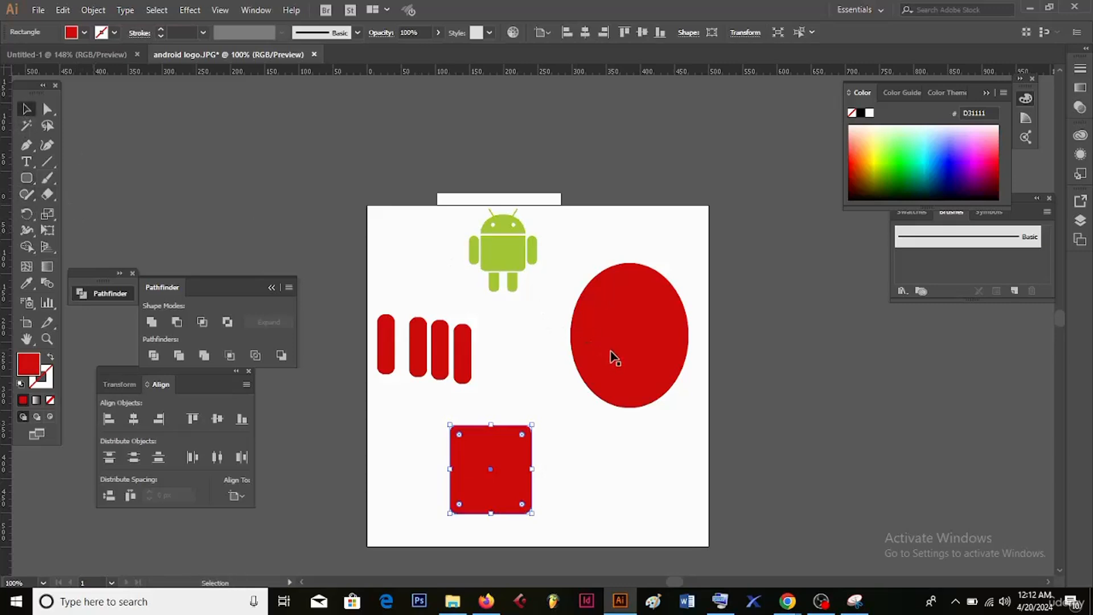
{"action": "left_click_drag", "start_coordinate": [614, 357], "coordinate": [593, 397]}
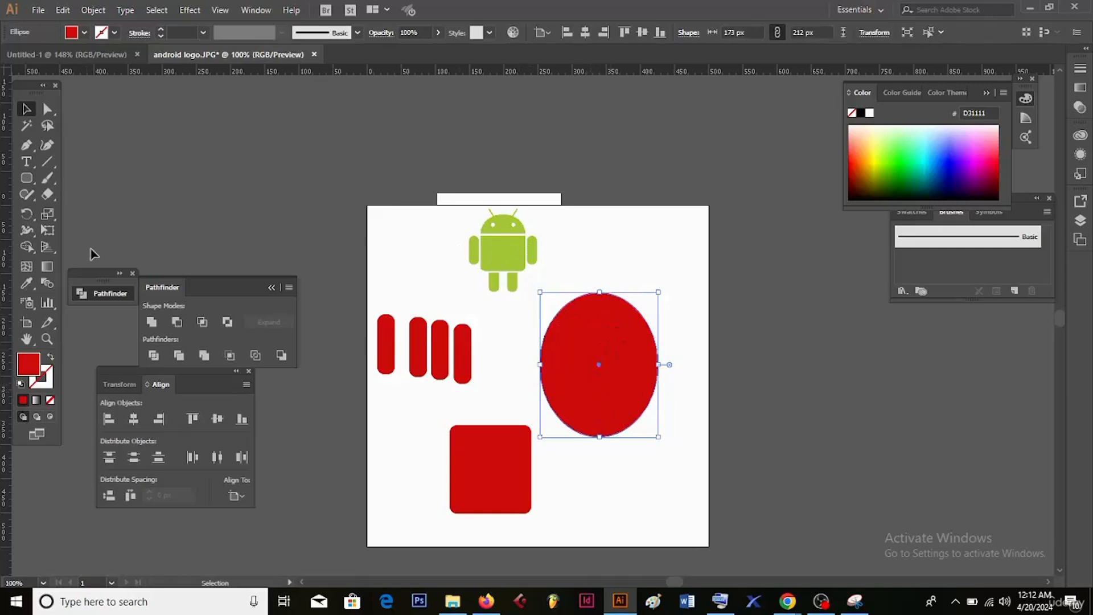
{"action": "left_click_drag", "start_coordinate": [501, 456], "coordinate": [415, 441]}
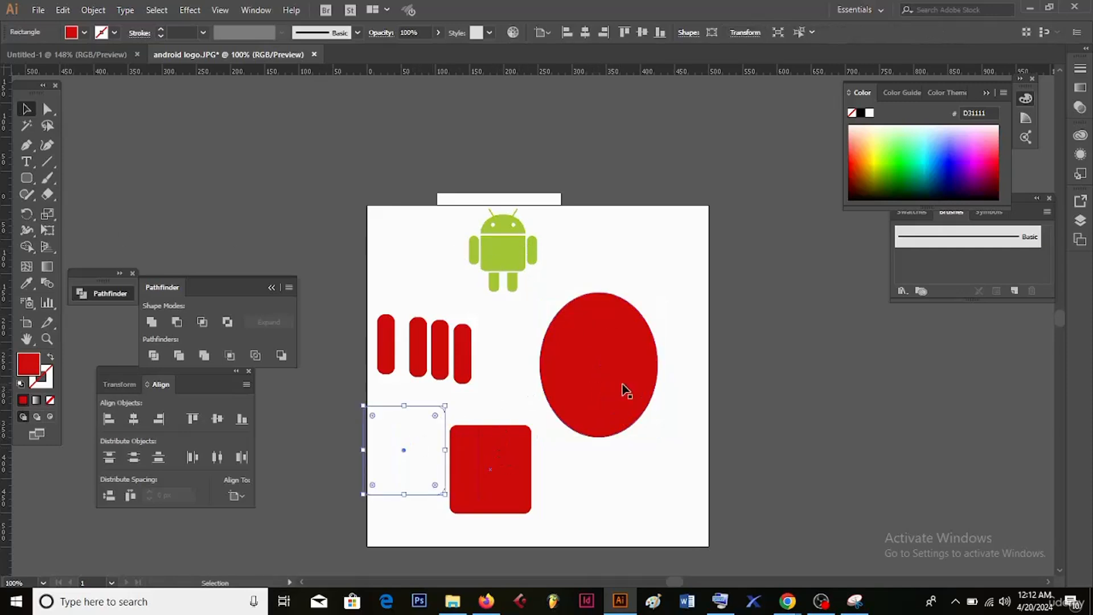
Draw a wide rectangle covering the lower half of the red ellipse and extending past both its sides.
{"action": "left_click", "coordinate": [25, 181]}
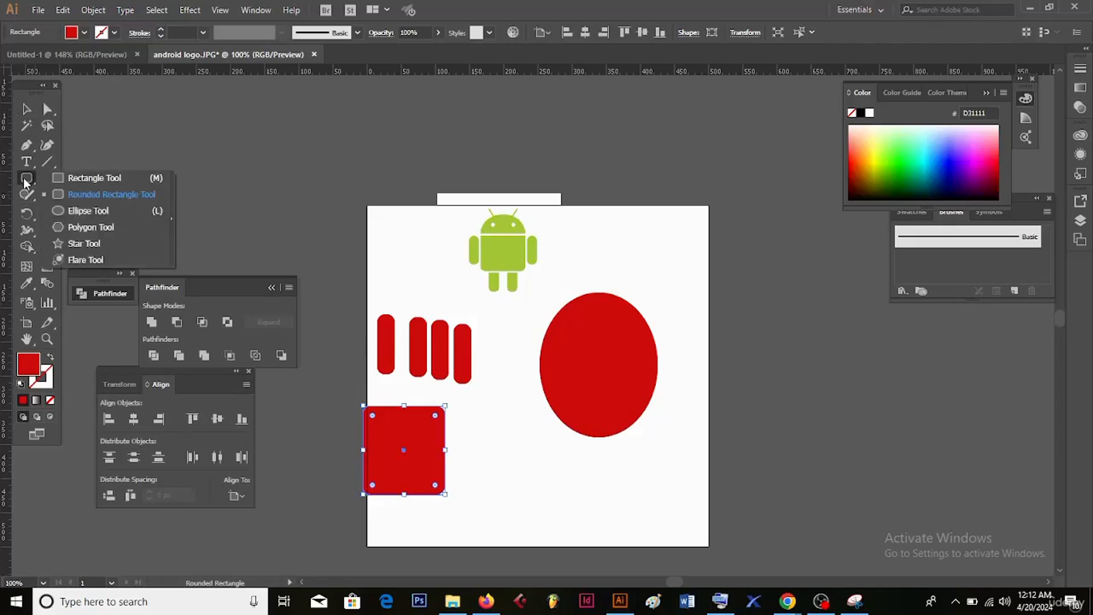
{"action": "left_click", "coordinate": [71, 179]}
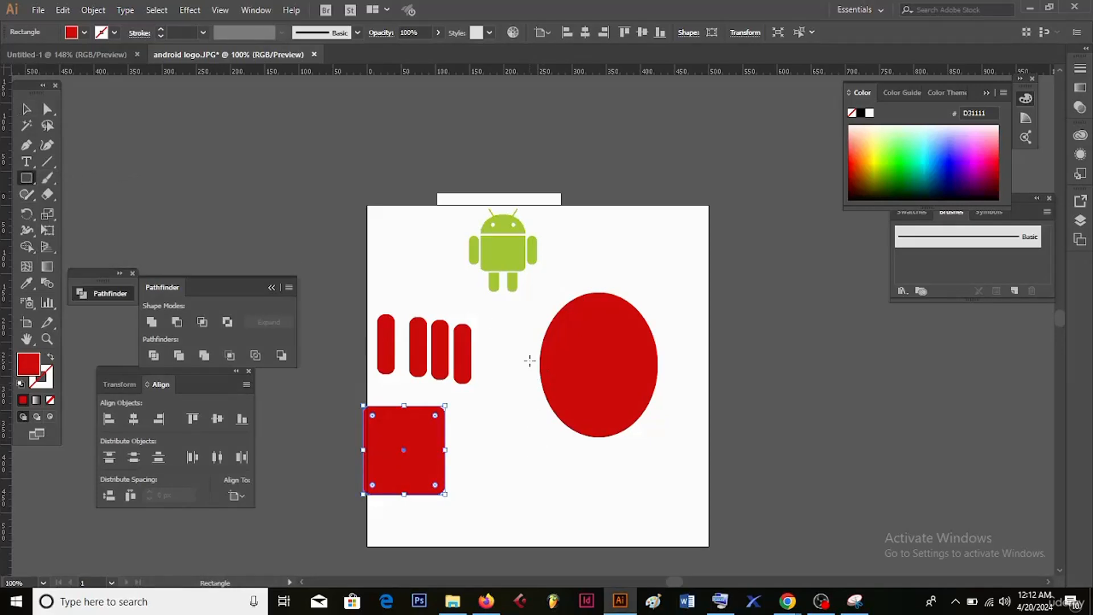
{"action": "left_click_drag", "start_coordinate": [515, 360], "coordinate": [717, 450]}
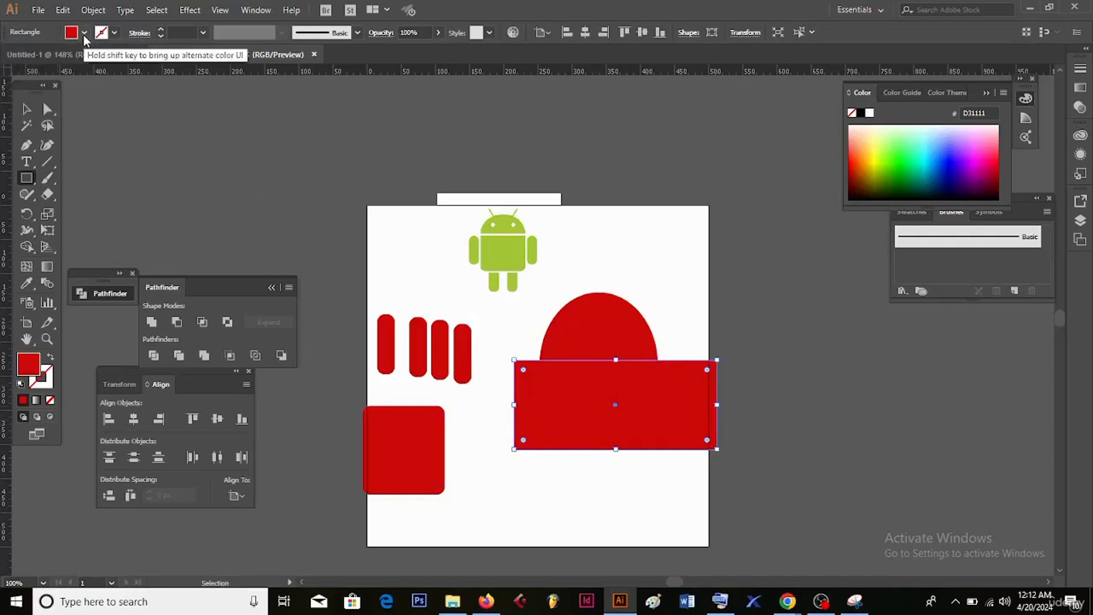
Fill the covering rectangle with near-white FCFCFC and centre it horizontally over the ellipse.
{"action": "double_click", "coordinate": [27, 366]}
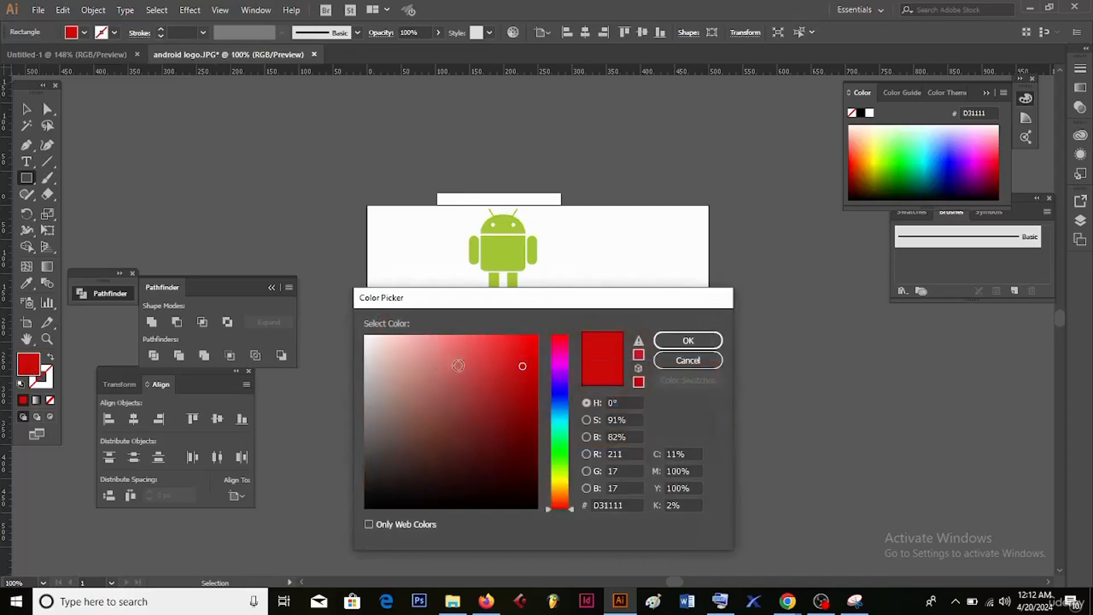
{"action": "left_click", "coordinate": [364, 336]}
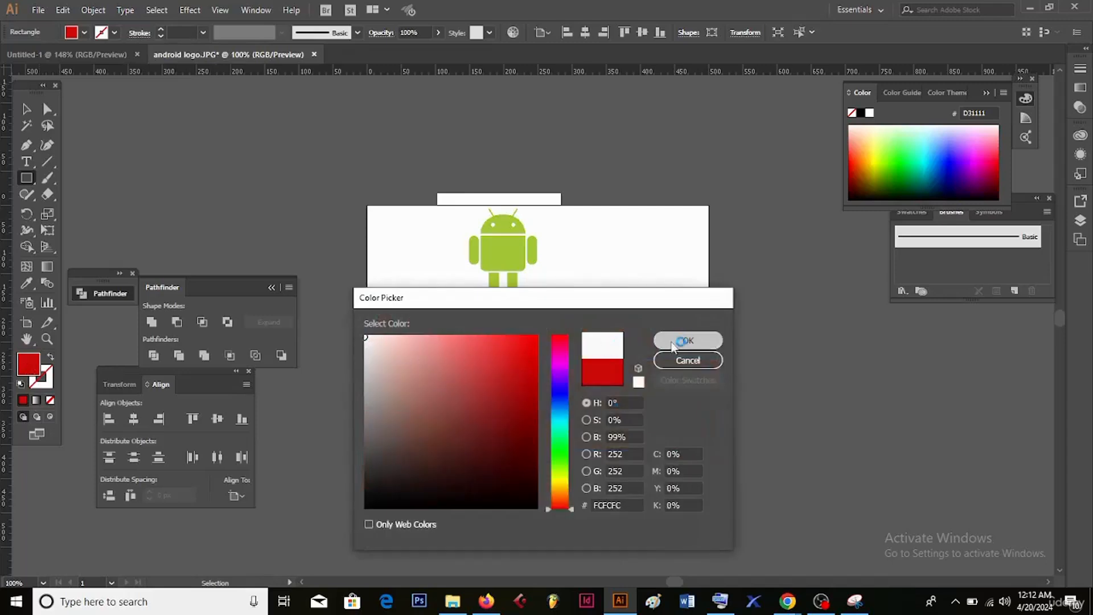
{"action": "left_click", "coordinate": [688, 340]}
{"action": "left_click", "coordinate": [28, 107]}
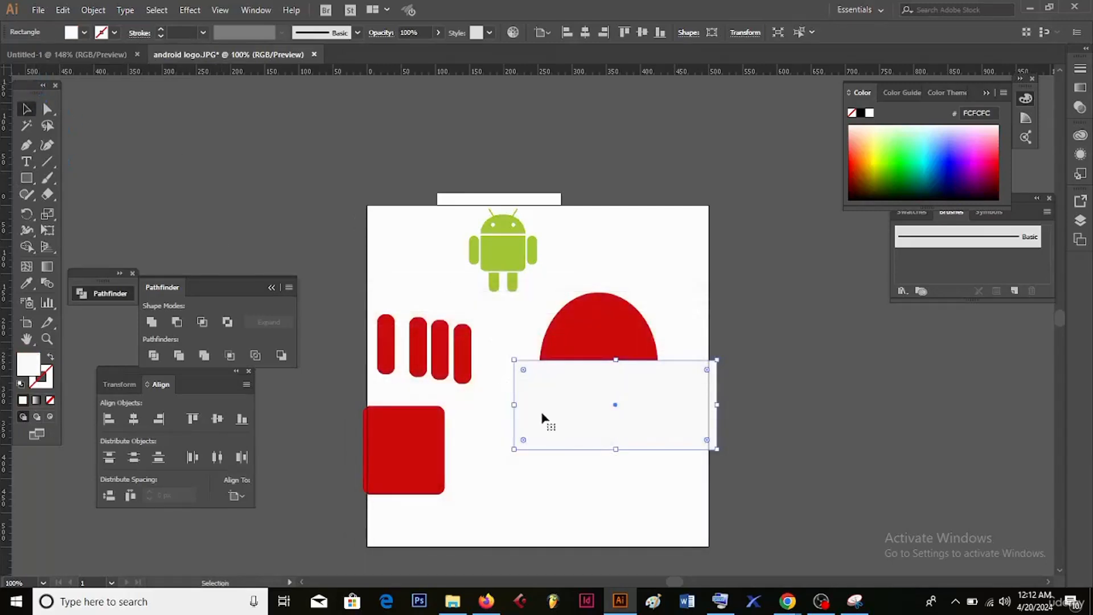
{"action": "left_click_drag", "start_coordinate": [579, 420], "coordinate": [601, 421]}
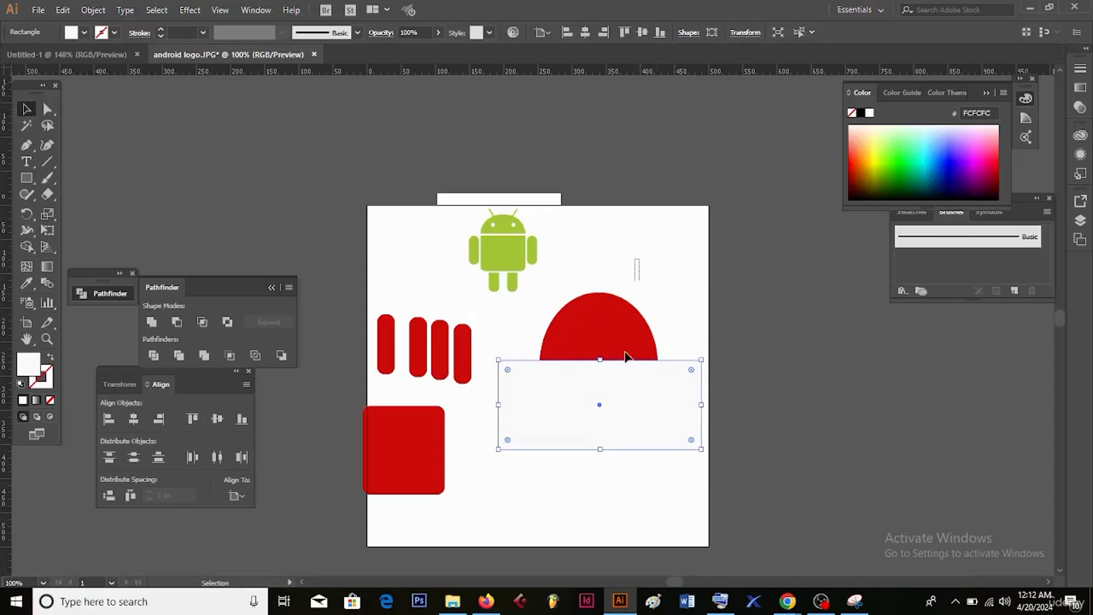
Select the red ellipse together with the near-white covering rectangle and split them with the Pathfinder Divide operation.
{"action": "left_click_drag", "start_coordinate": [639, 262], "coordinate": [600, 464]}
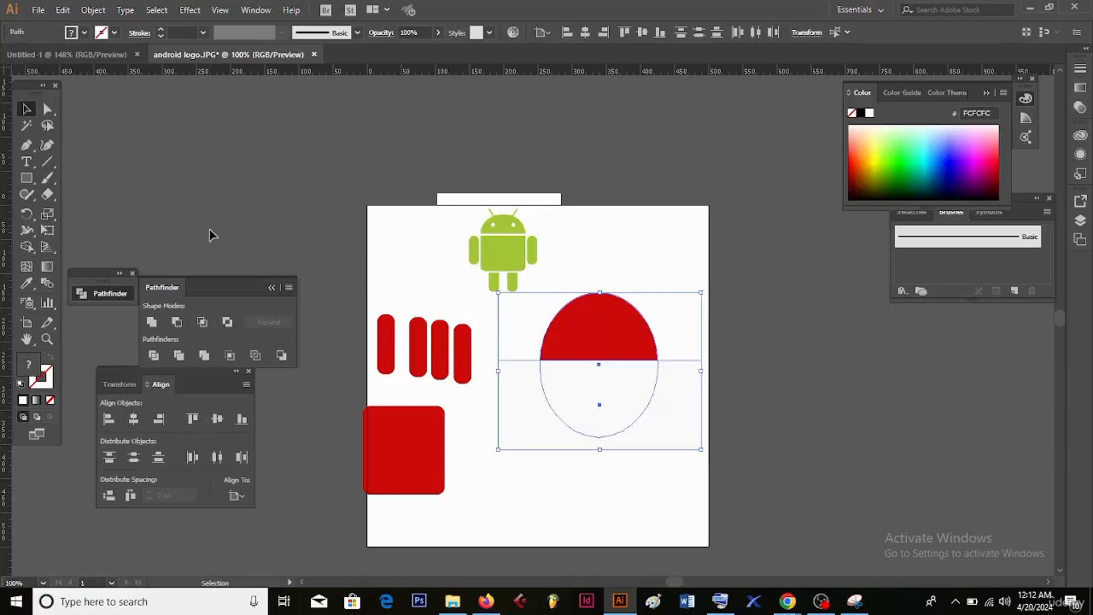
{"action": "left_click", "coordinate": [254, 13]}
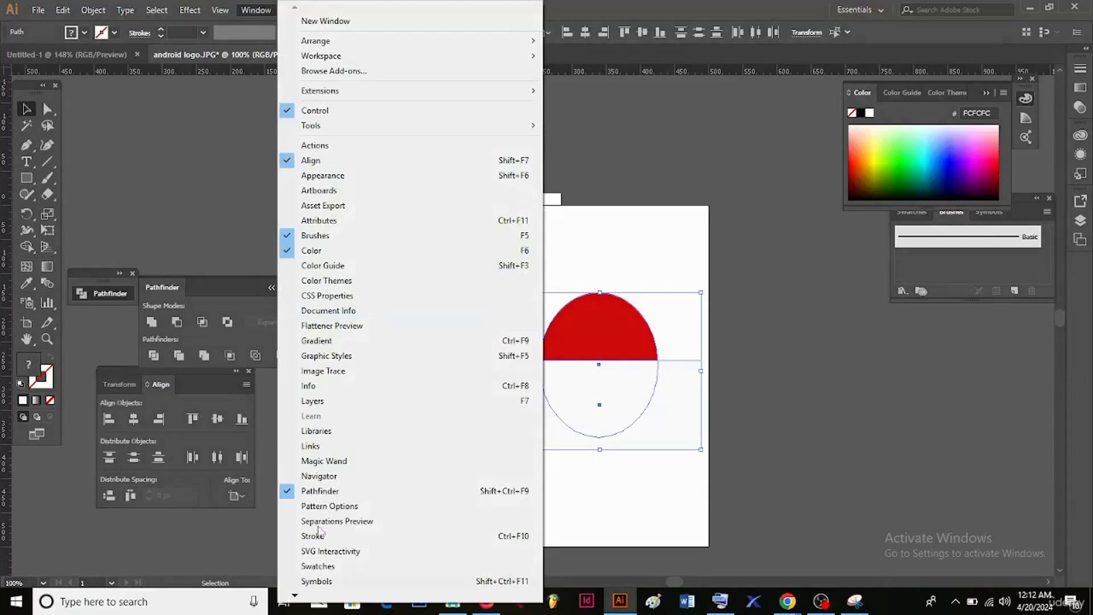
{"action": "left_click", "coordinate": [229, 218]}
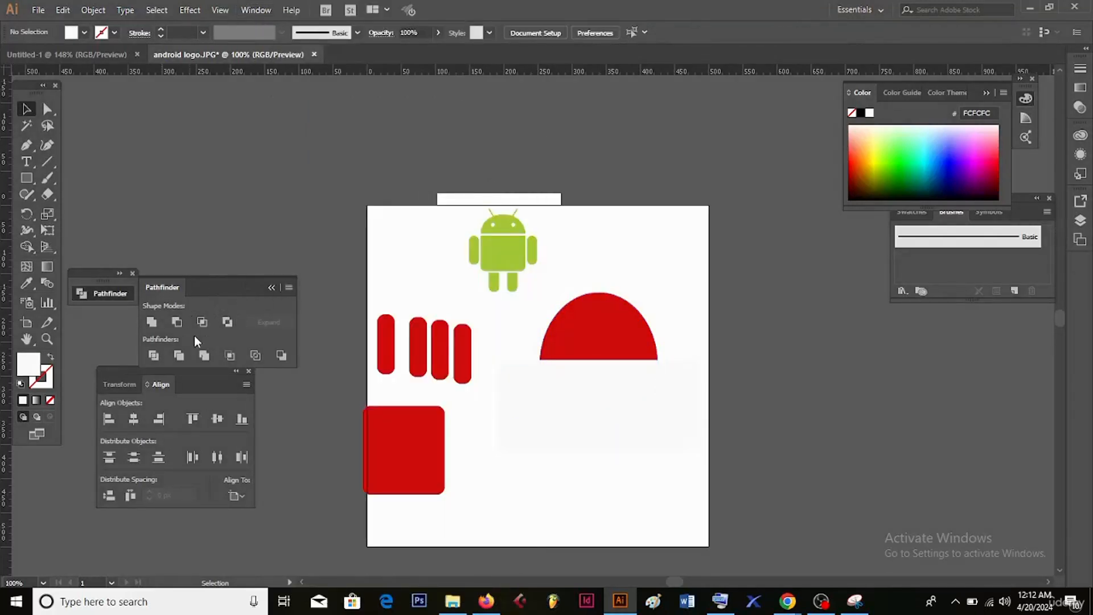
{"action": "left_click", "coordinate": [613, 336]}
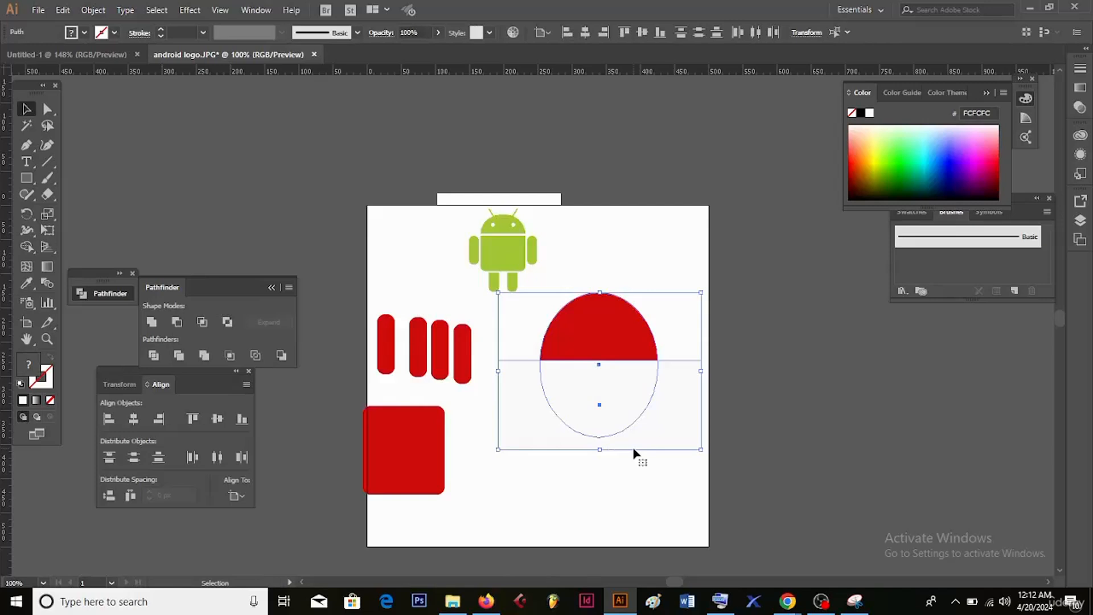
{"action": "left_click", "coordinate": [153, 356]}
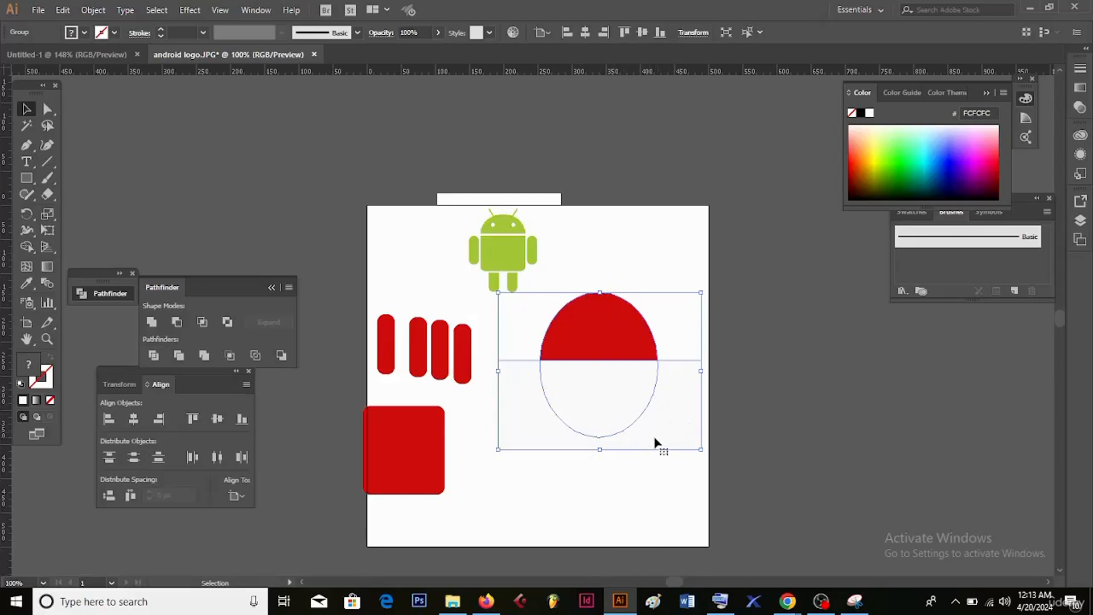
Delete the near-white rectangle piece and the ellipse's lower half inside the divided group, keeping only the red dome.
{"action": "double_click", "coordinate": [678, 391]}
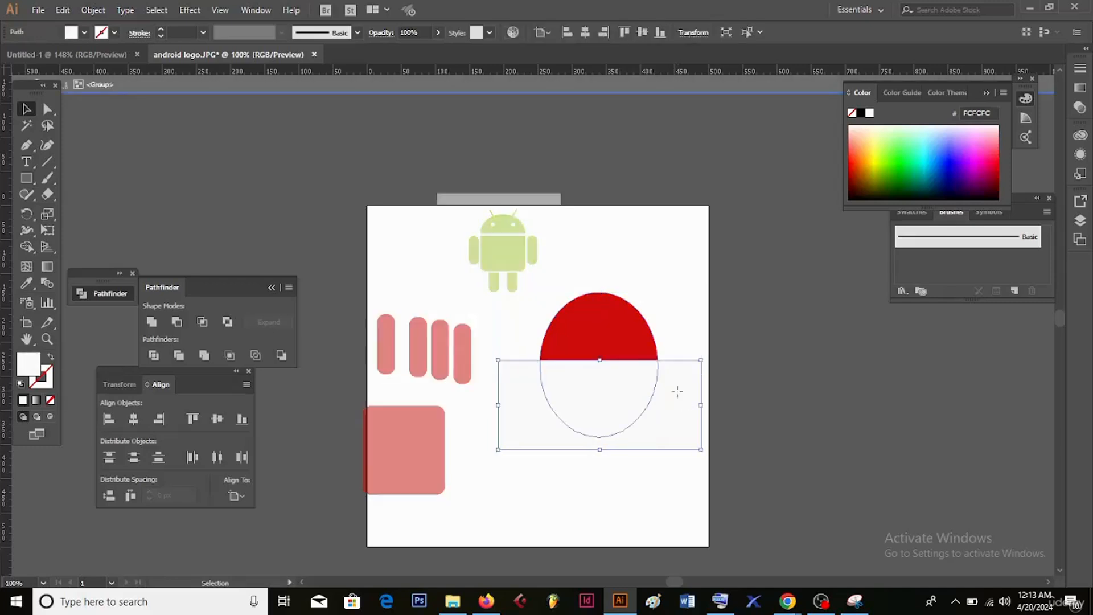
{"action": "key", "text": "Delete"}
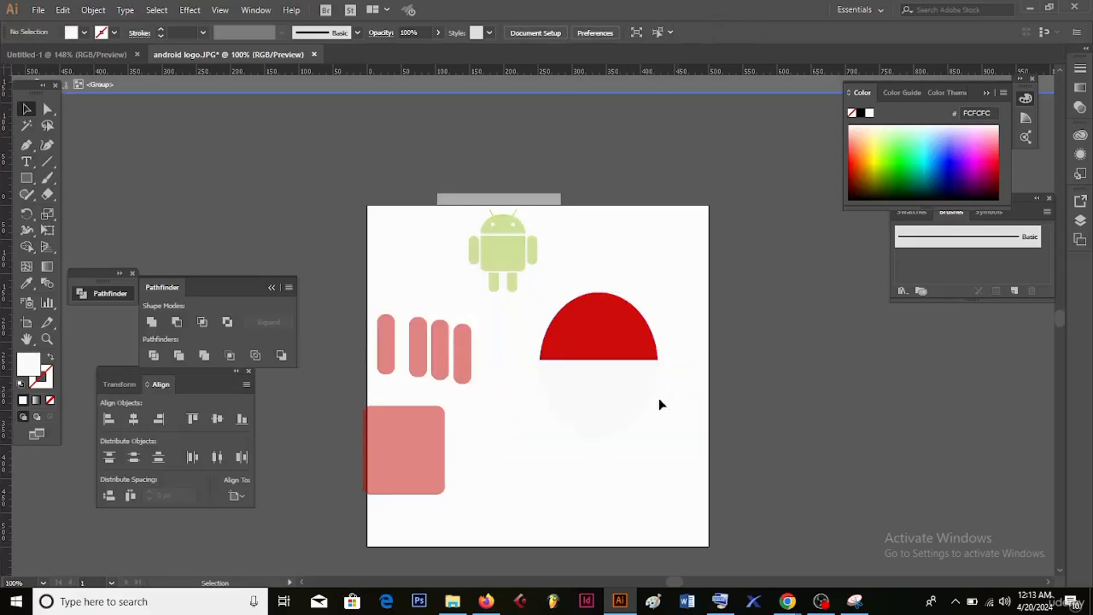
{"action": "left_click", "coordinate": [605, 413]}
{"action": "key", "text": "Delete"}
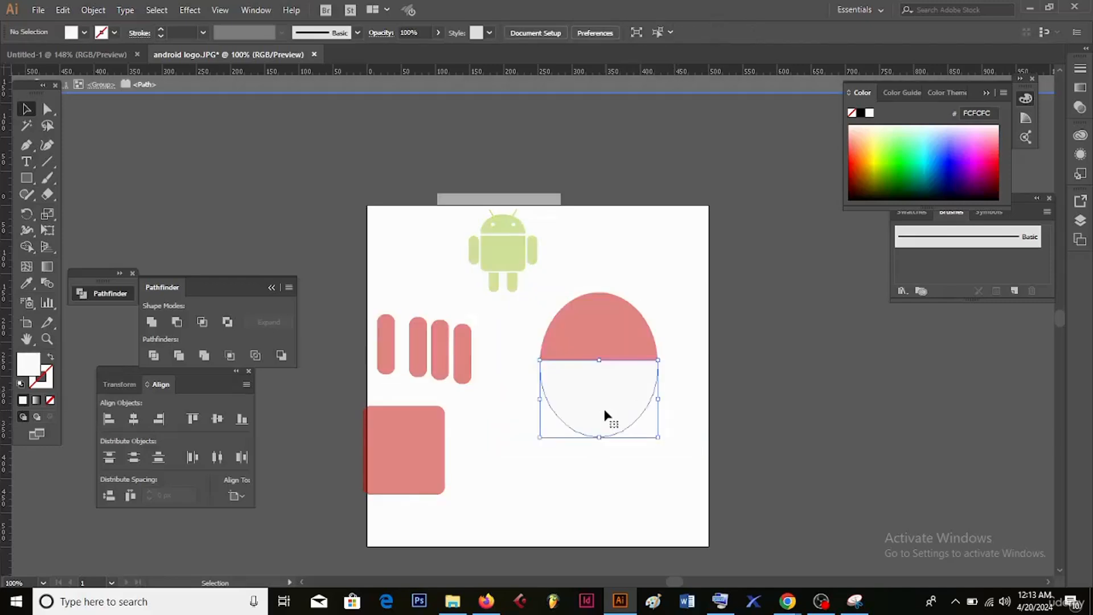
{"action": "double_click", "coordinate": [670, 423]}
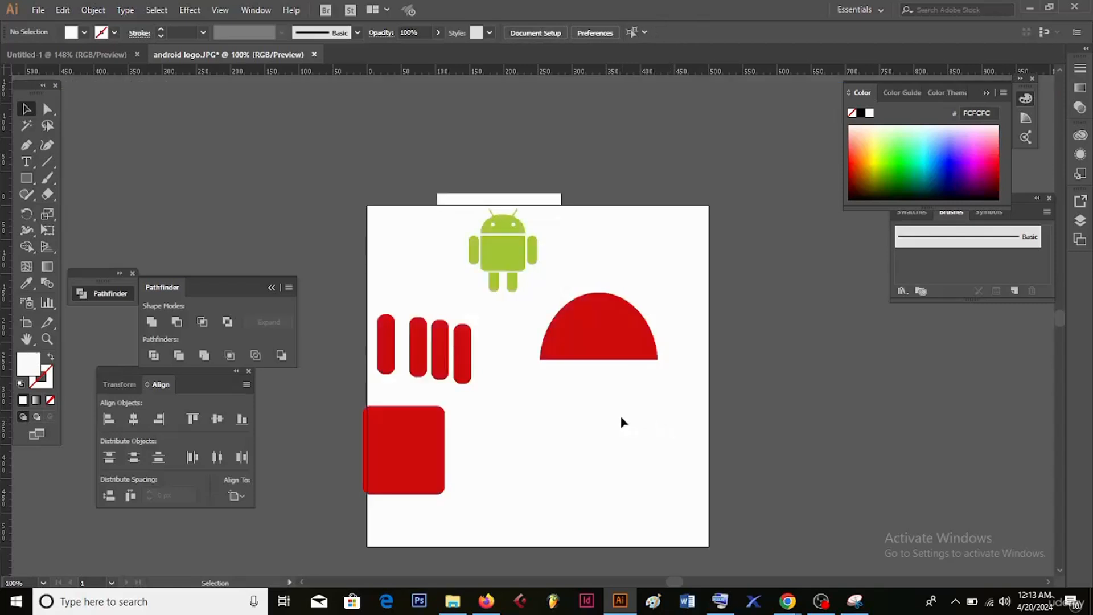
Place the red rounded rectangle just beneath the dome with a narrow gap and widen it to match the dome's width.
{"action": "left_click_drag", "start_coordinate": [614, 242], "coordinate": [649, 447]}
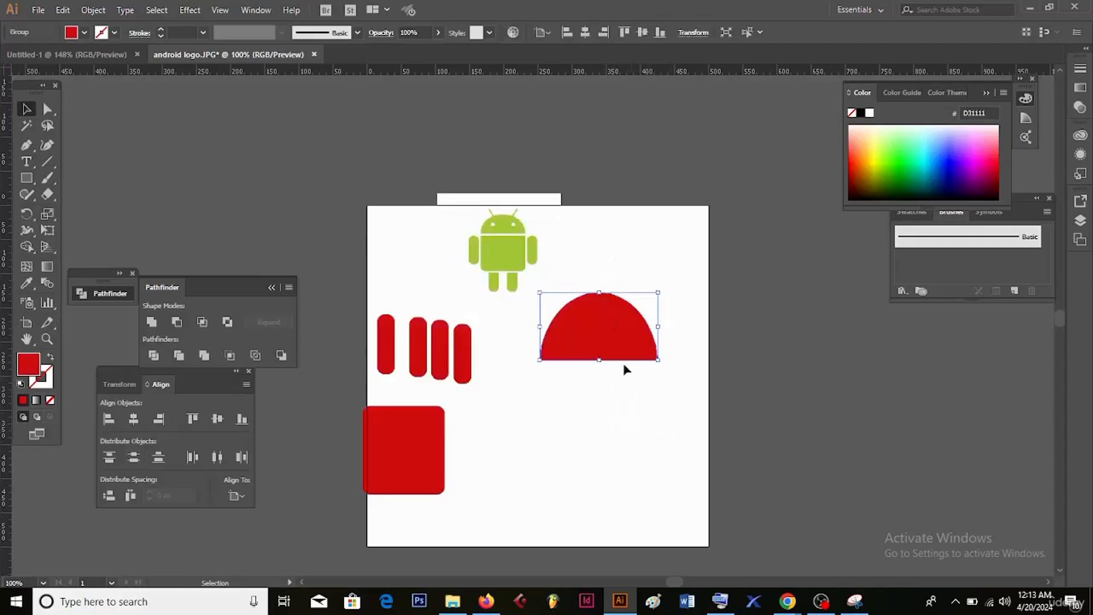
{"action": "left_click_drag", "start_coordinate": [623, 364], "coordinate": [626, 334]}
{"action": "left_click_drag", "start_coordinate": [402, 445], "coordinate": [665, 411]}
{"action": "left_click", "coordinate": [688, 517]}
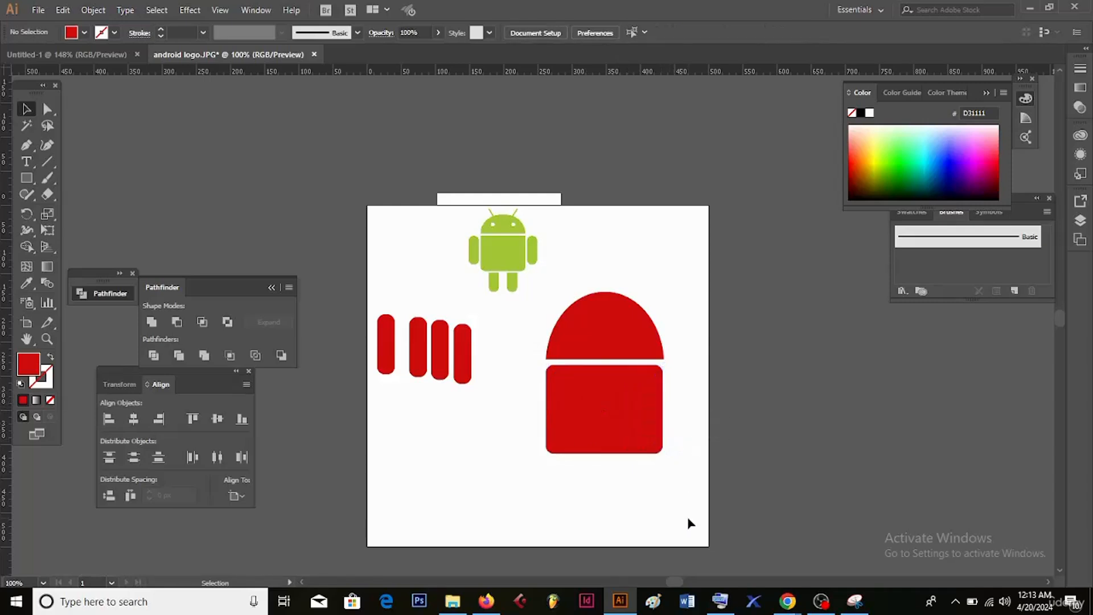
{"action": "left_click", "coordinate": [659, 429]}
{"action": "left_click_drag", "start_coordinate": [668, 410], "coordinate": [665, 410]}
{"action": "left_click", "coordinate": [631, 518]}
Move two of the rounded bars to either side of the body as arms, leaving small gaps.
{"action": "left_click_drag", "start_coordinate": [473, 362], "coordinate": [531, 396]}
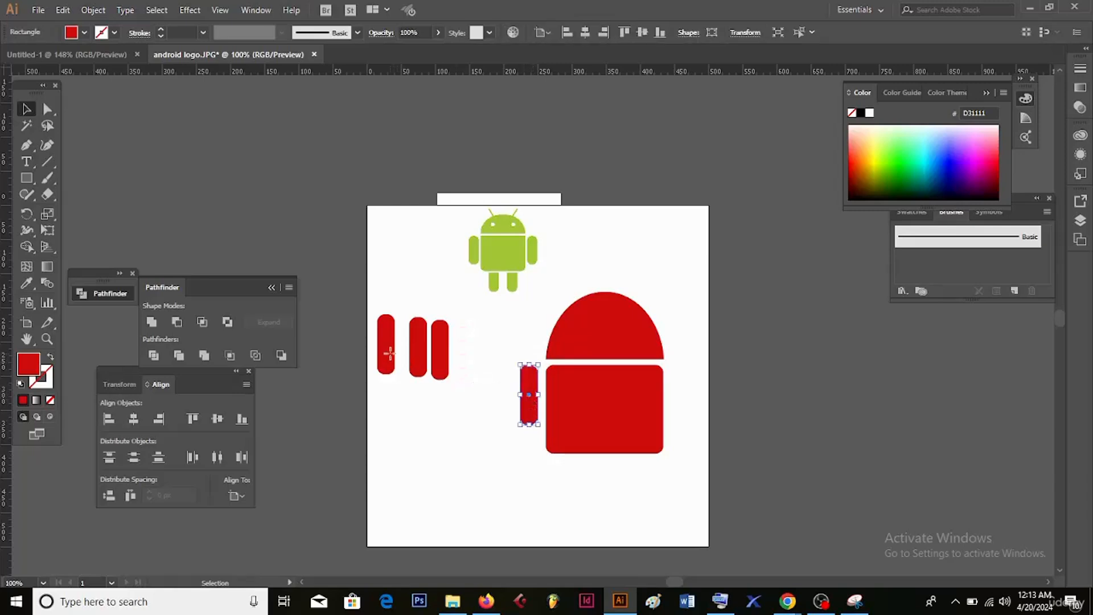
{"action": "left_click_drag", "start_coordinate": [389, 353], "coordinate": [683, 408]}
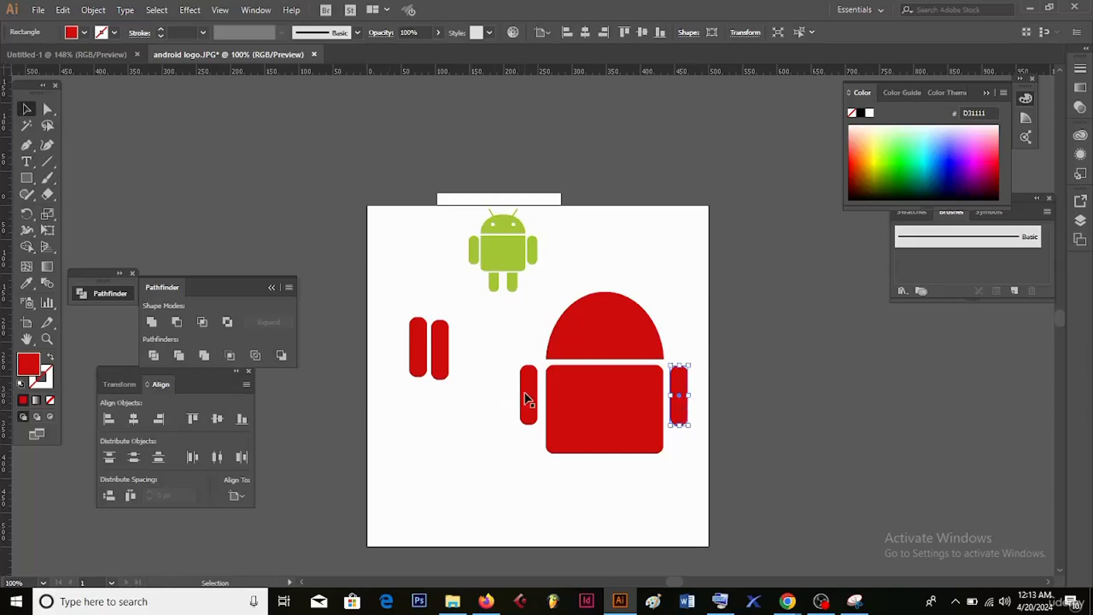
{"action": "left_click_drag", "start_coordinate": [521, 397], "coordinate": [529, 398]}
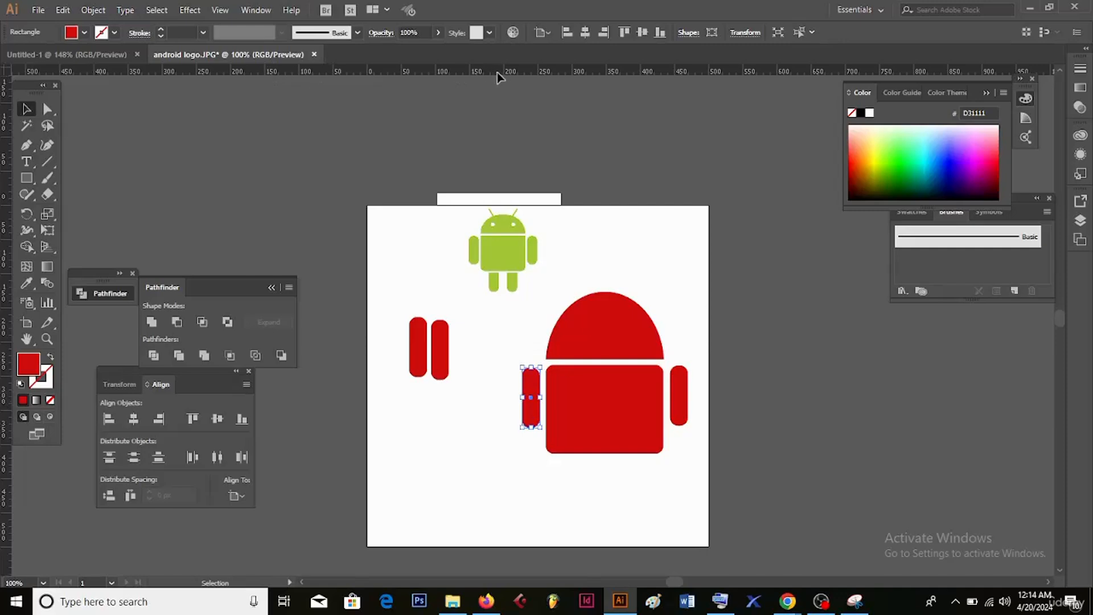
Add horizontal guides at the dome's top and near the body's top edge, and line up both arms' tops with the lower guide.
{"action": "left_click_drag", "start_coordinate": [502, 73], "coordinate": [568, 291]}
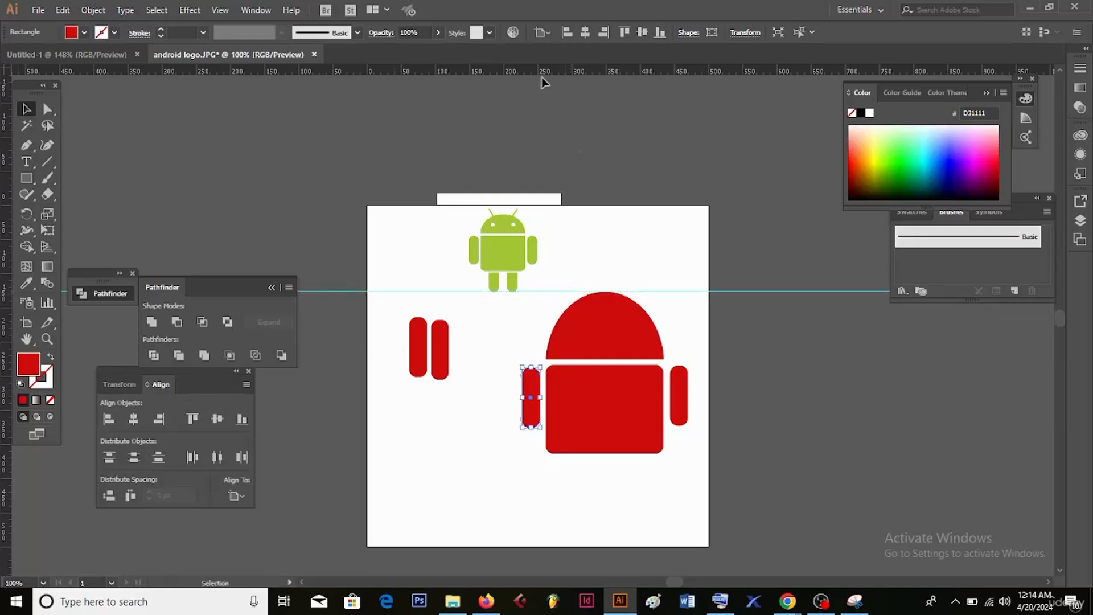
{"action": "left_click_drag", "start_coordinate": [542, 69], "coordinate": [605, 367]}
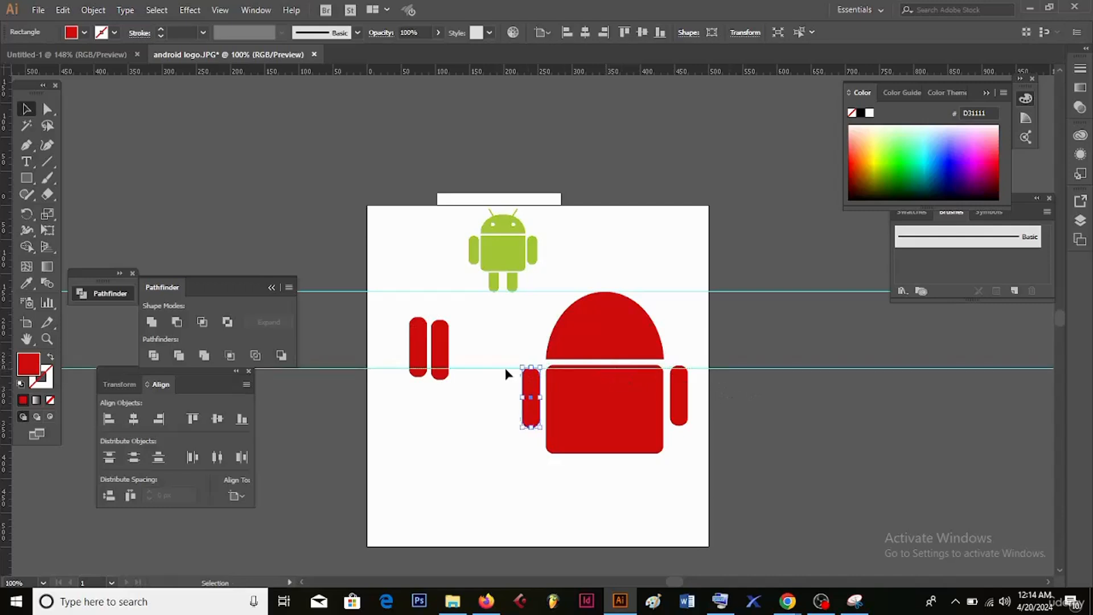
{"action": "left_click", "coordinate": [680, 406]}
{"action": "left_click_drag", "start_coordinate": [682, 411], "coordinate": [685, 420]}
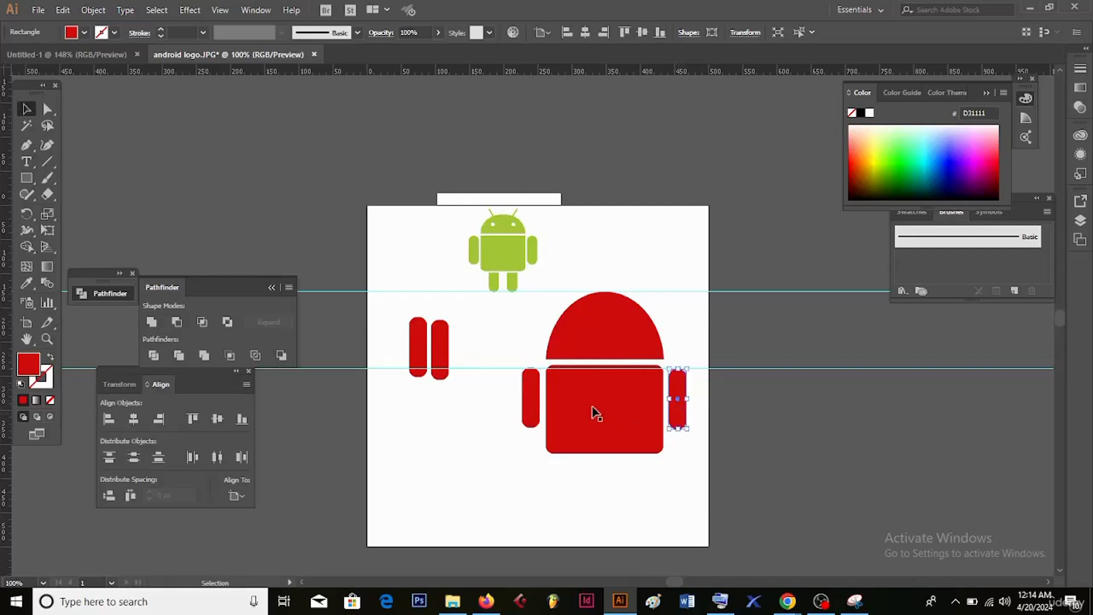
{"action": "left_click", "coordinate": [537, 399]}
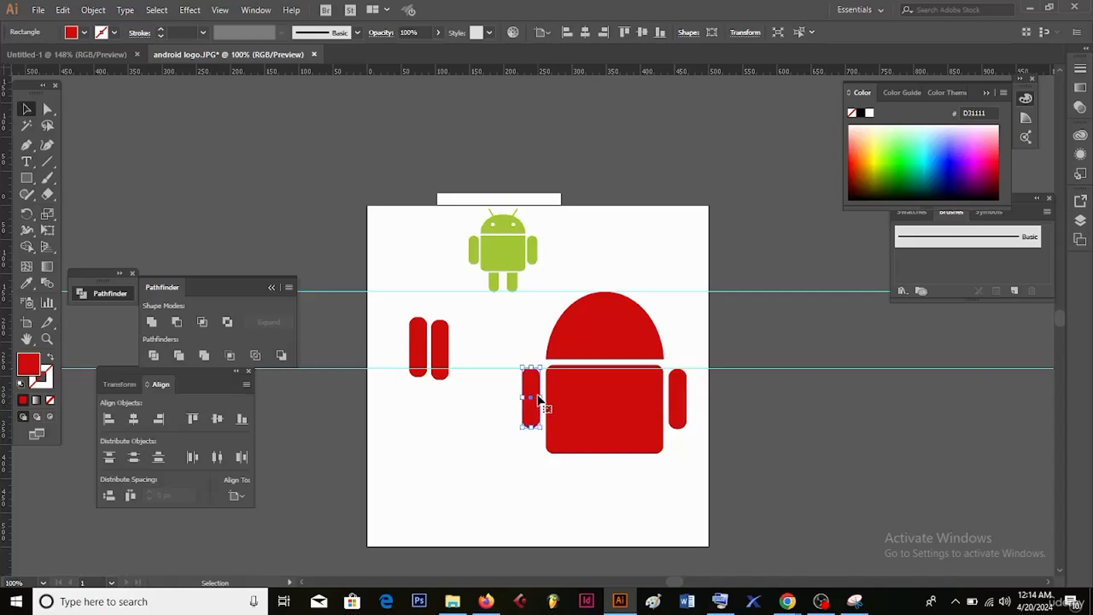
{"action": "left_click", "coordinate": [769, 491]}
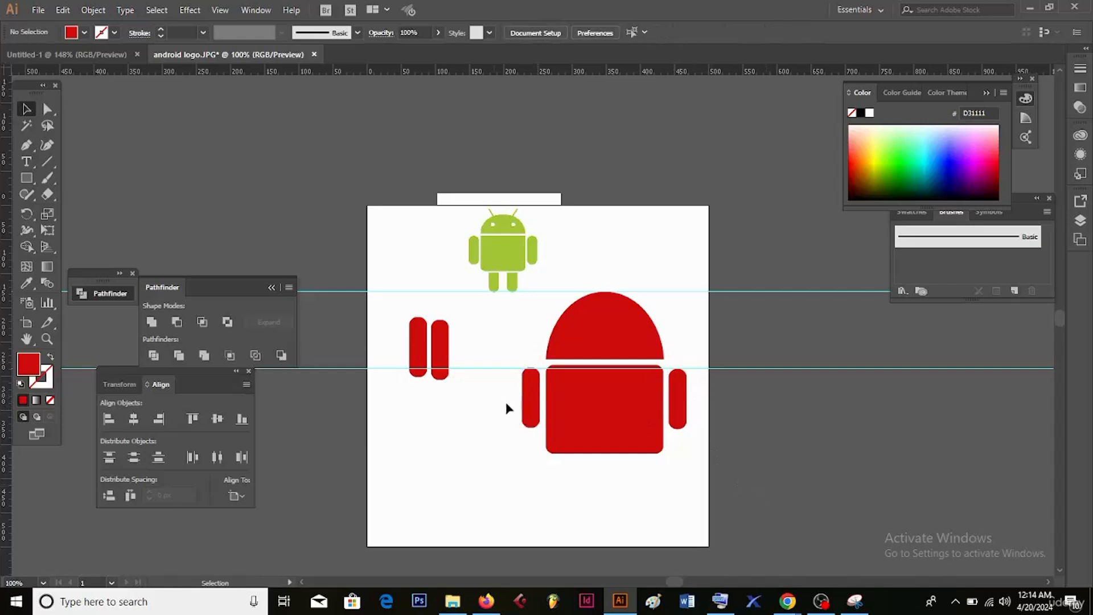
{"action": "left_click", "coordinate": [532, 405]}
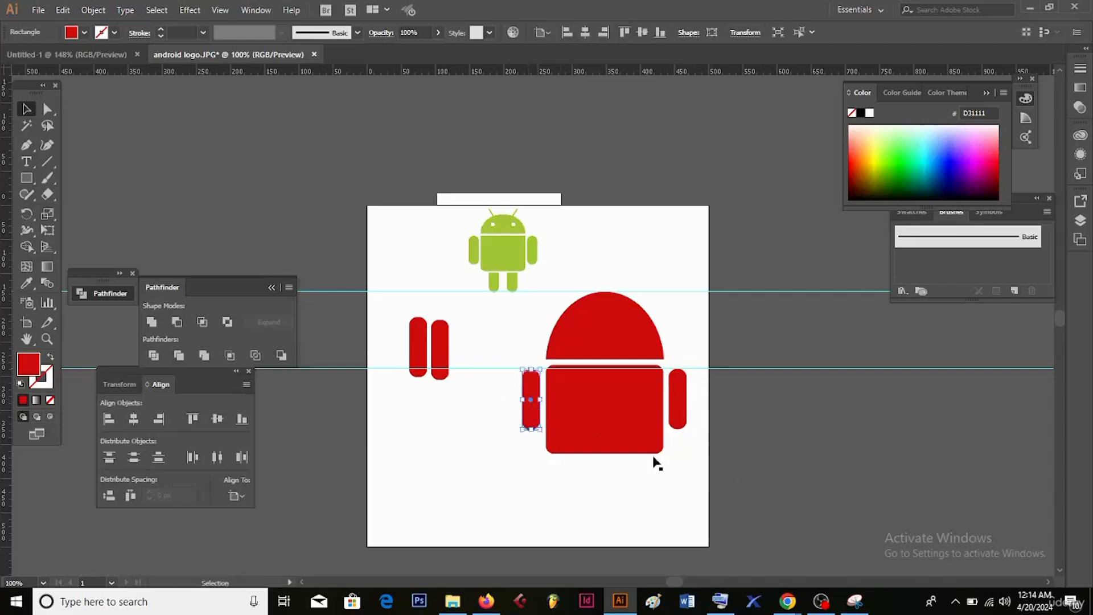
{"action": "left_click", "coordinate": [723, 481]}
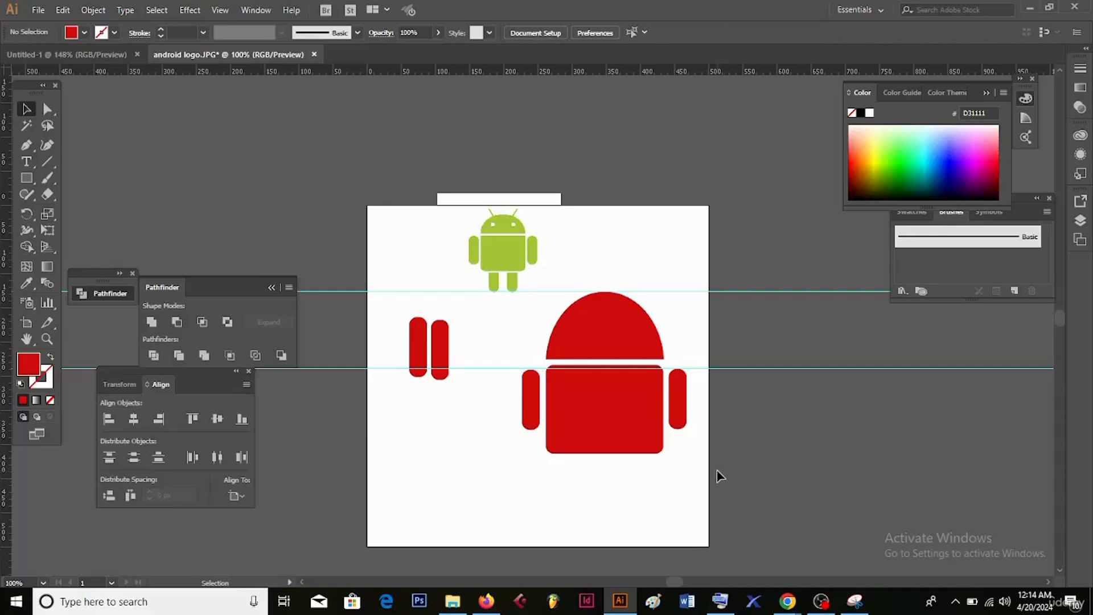
Move one spare bar to the empty area below and left of the body, and draw a wide rectangle over its upper half.
{"action": "left_click_drag", "start_coordinate": [442, 360], "coordinate": [485, 487]}
{"action": "left_click", "coordinate": [527, 487]}
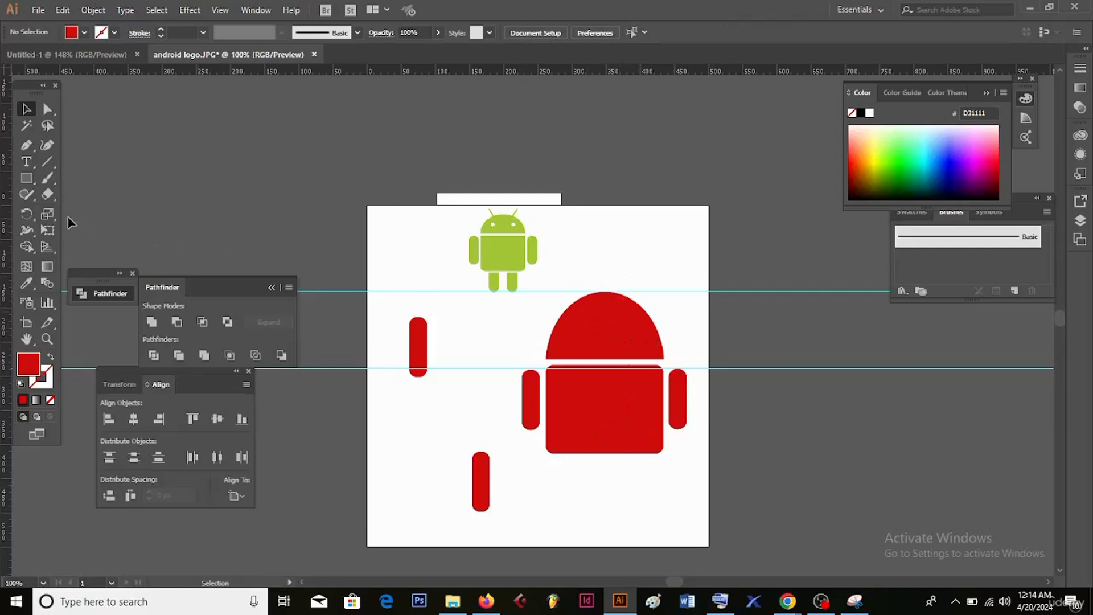
{"action": "left_click_drag", "start_coordinate": [27, 178], "coordinate": [28, 179]}
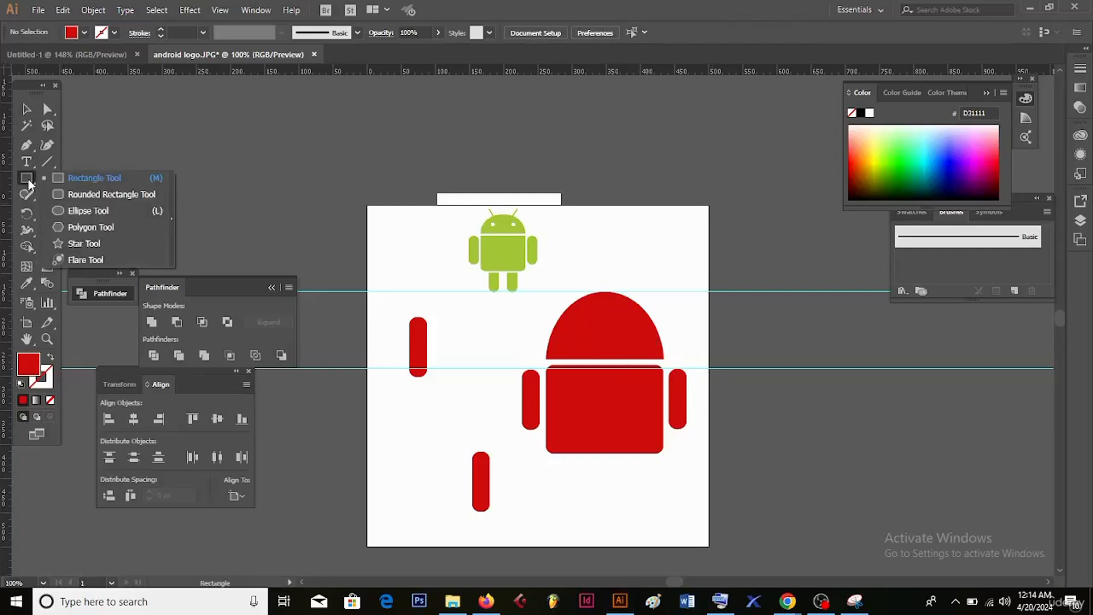
{"action": "left_click", "coordinate": [78, 179]}
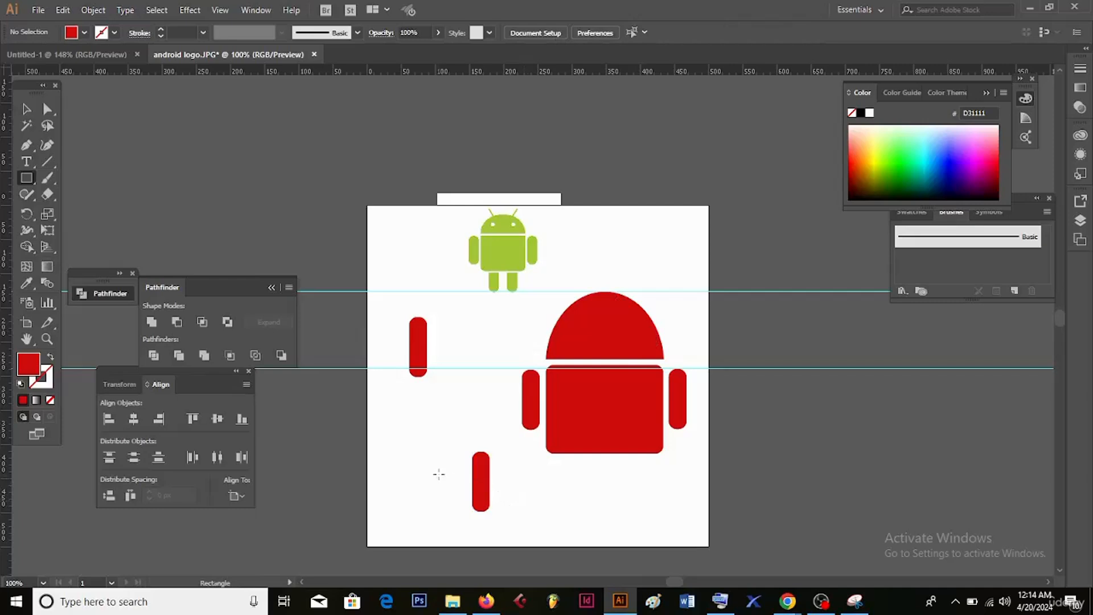
{"action": "left_click_drag", "start_coordinate": [406, 450], "coordinate": [542, 483]}
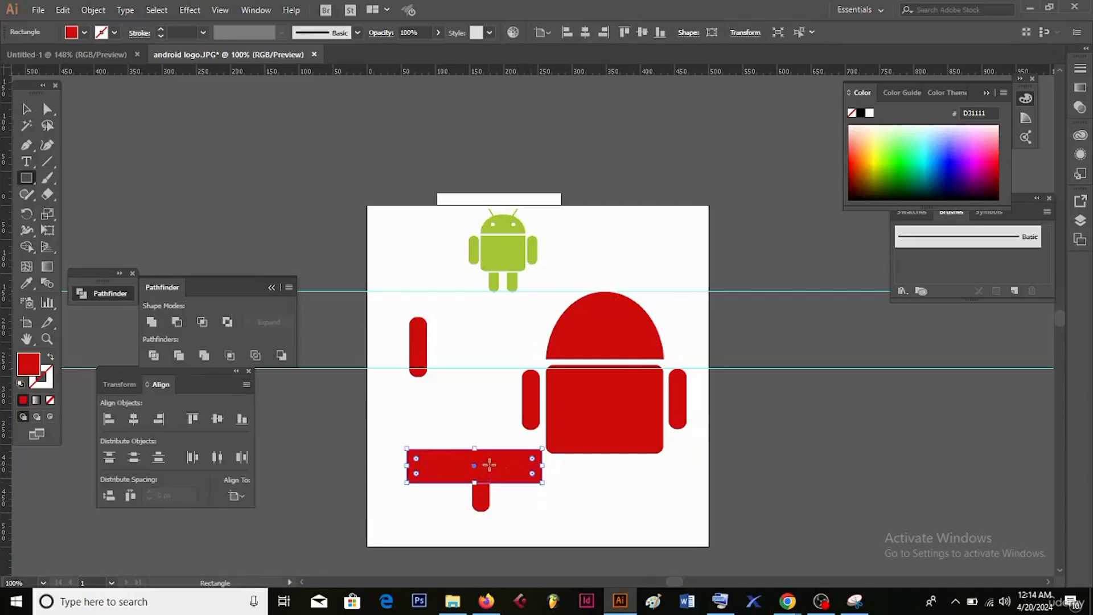
Fill the wide rectangle over the bar with white FFFFFF sampled from the white background.
{"action": "left_click", "coordinate": [27, 109]}
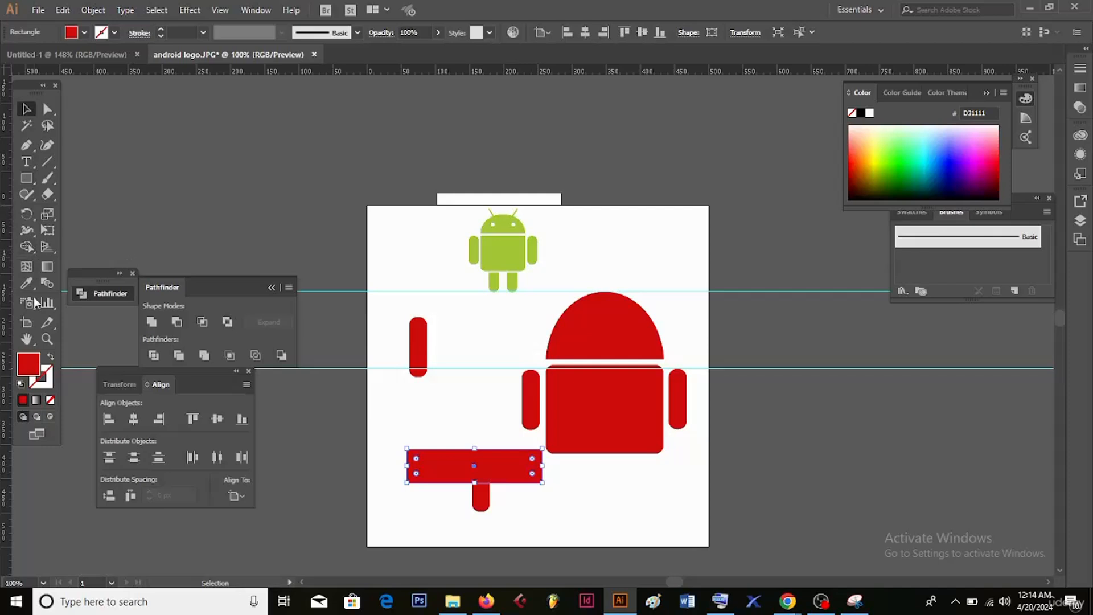
{"action": "double_click", "coordinate": [29, 366]}
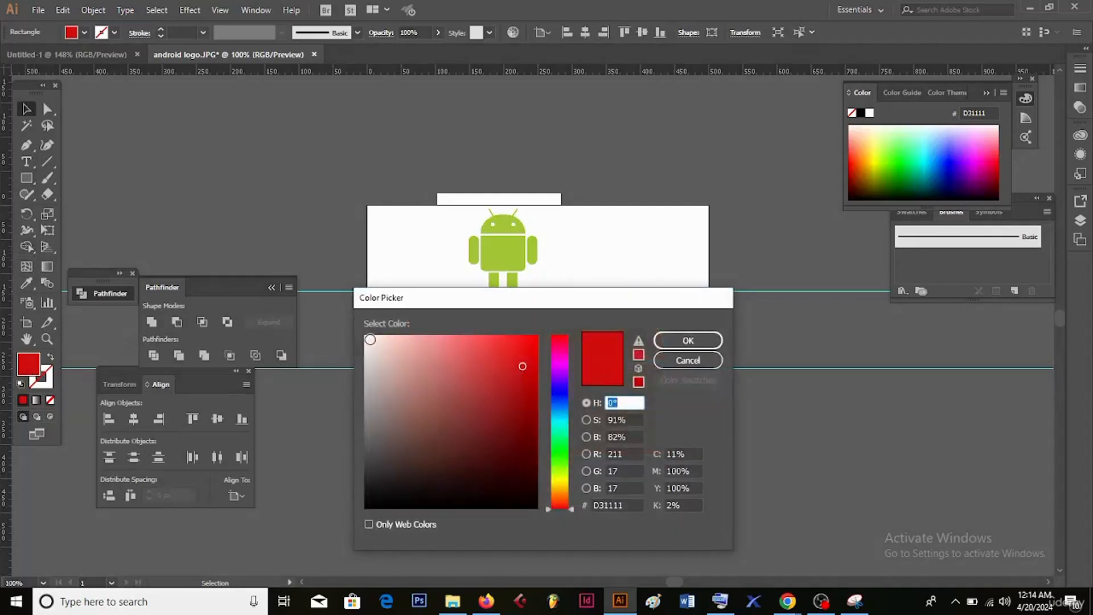
{"action": "left_click", "coordinate": [369, 340]}
{"action": "left_click", "coordinate": [660, 342]}
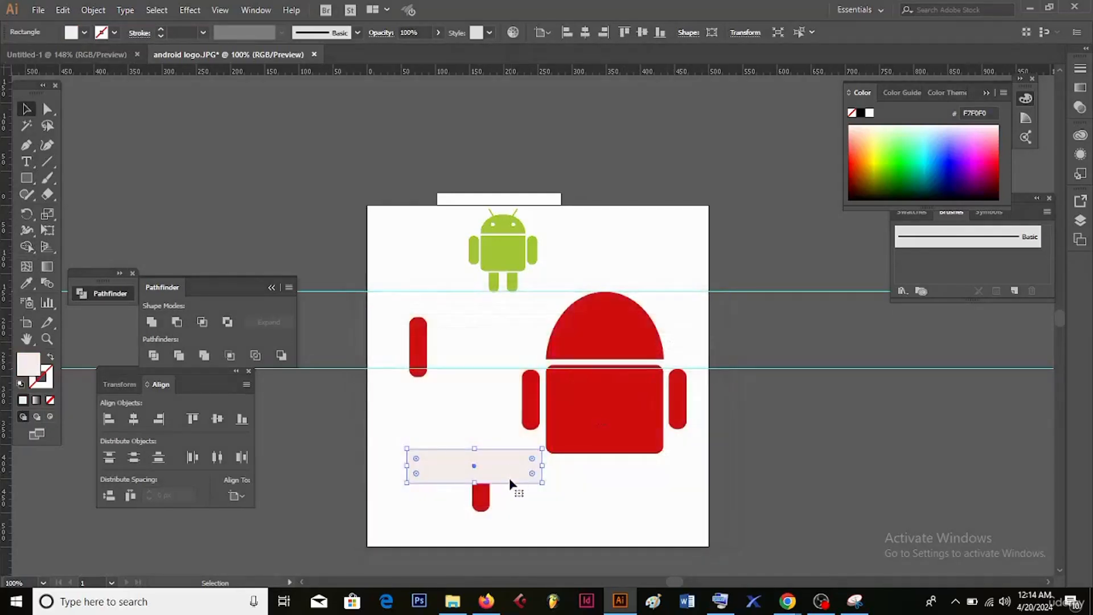
{"action": "key", "text": "i"}
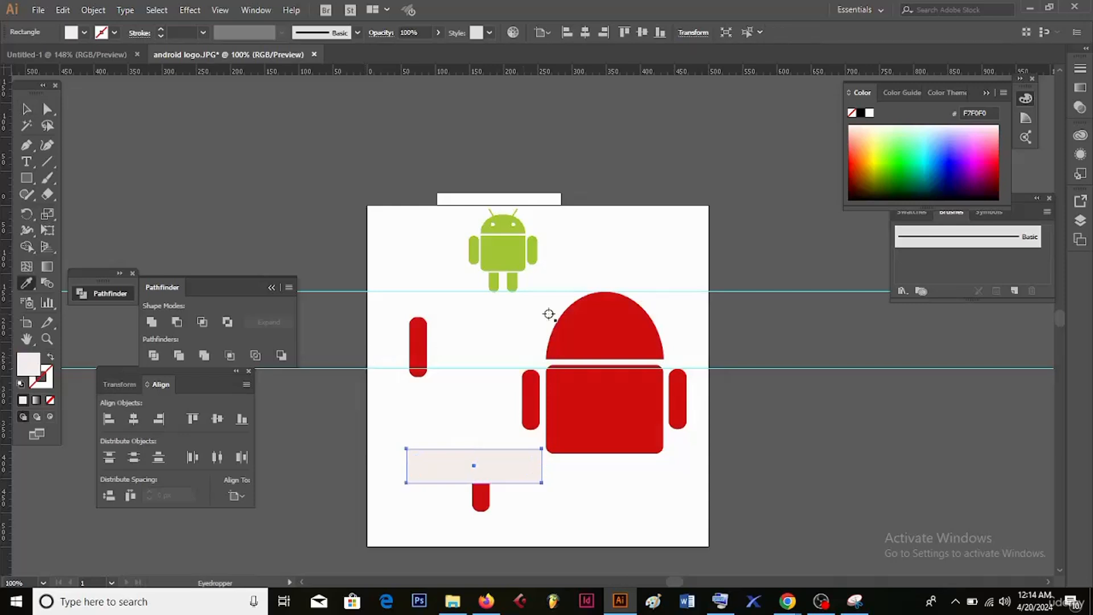
{"action": "left_click", "coordinate": [486, 319]}
{"action": "left_click", "coordinate": [26, 109]}
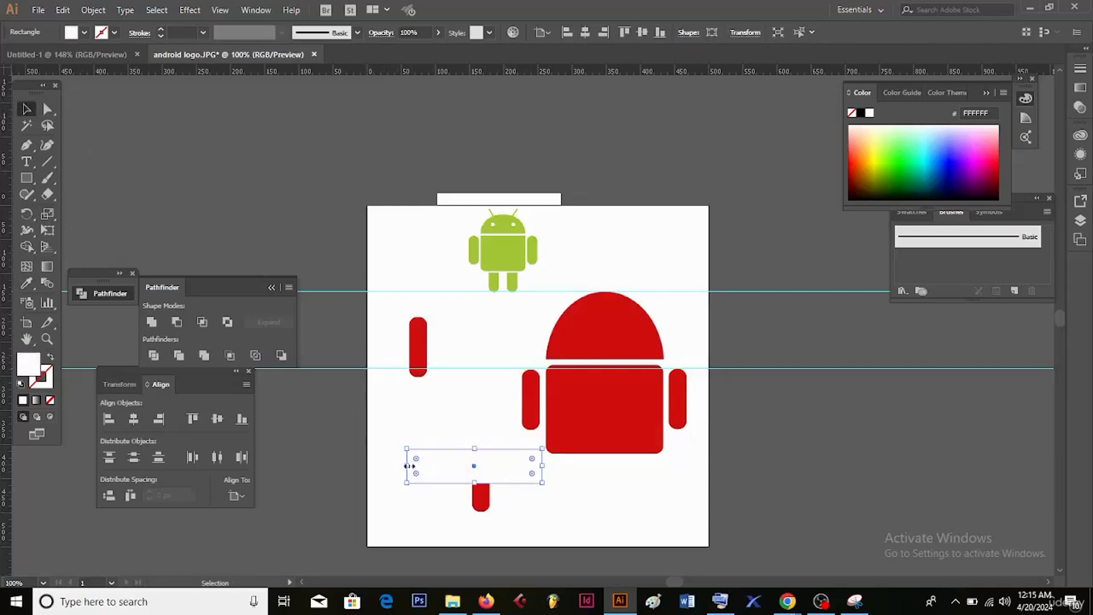
Narrow the white rectangle and shift it upward so it covers only the rounded top end of the bar.
{"action": "left_click_drag", "start_coordinate": [407, 465], "coordinate": [524, 455]}
{"action": "left_click_drag", "start_coordinate": [524, 456], "coordinate": [488, 451]}
{"action": "left_click", "coordinate": [527, 506]}
{"action": "left_click", "coordinate": [490, 458]}
{"action": "left_click", "coordinate": [524, 490]}
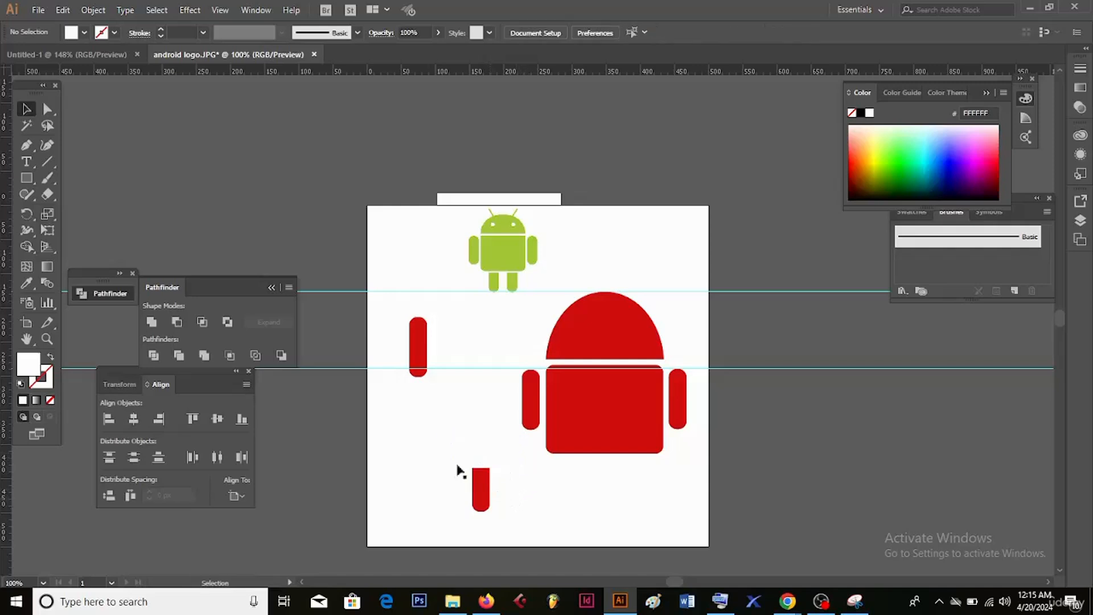
Divide the bar and white rectangle with Pathfinder, and delete the white piece surrounding the bar's rounded top to form a flat-topped leg.
{"action": "left_click_drag", "start_coordinate": [439, 423], "coordinate": [511, 524]}
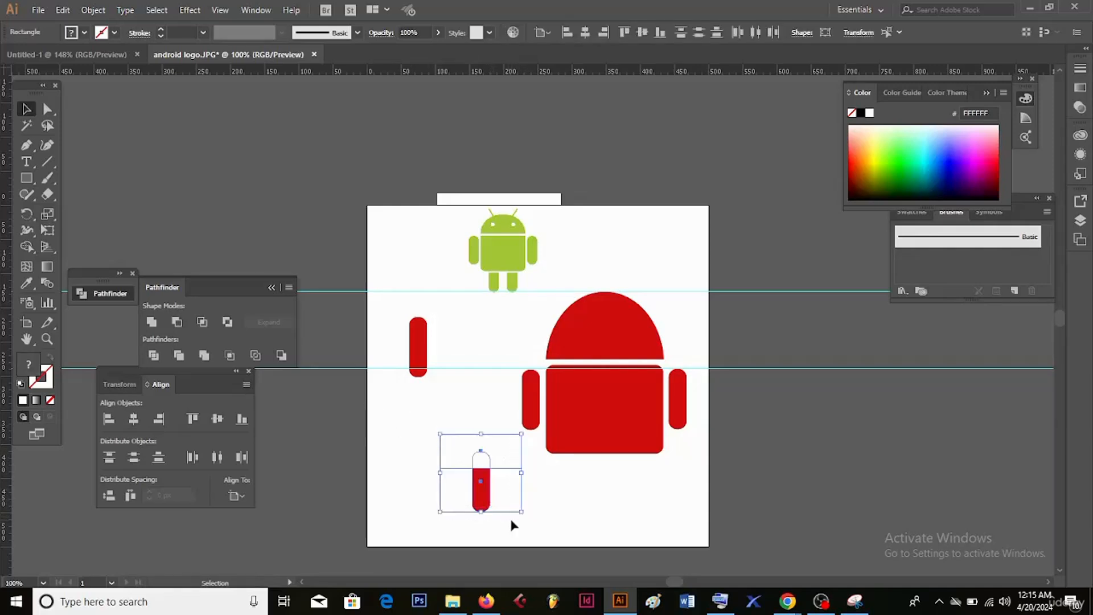
{"action": "left_click", "coordinate": [155, 355]}
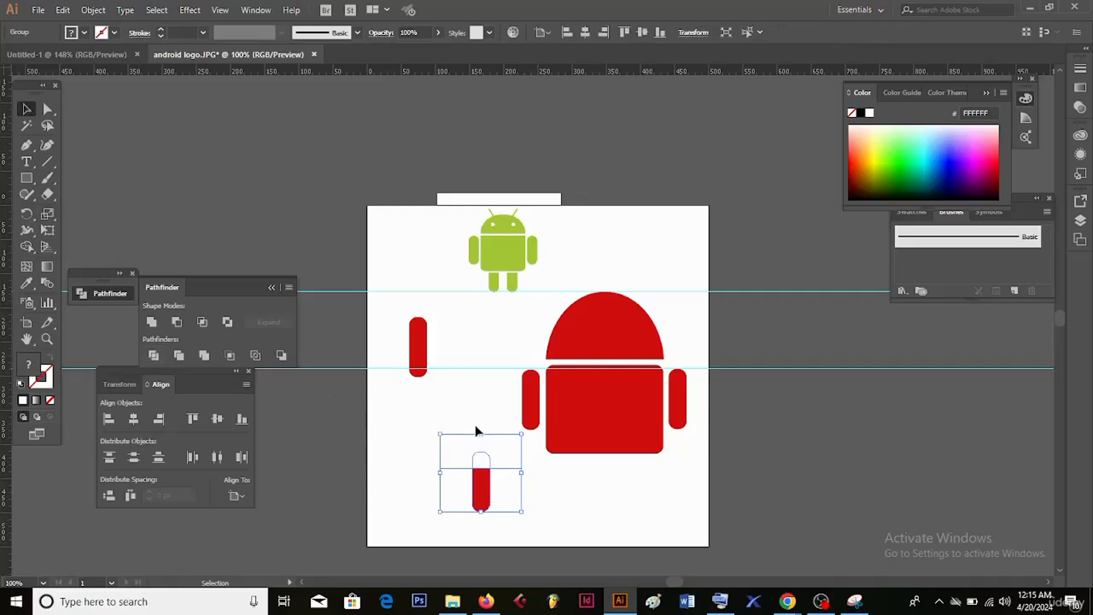
{"action": "left_click", "coordinate": [552, 499]}
{"action": "left_click", "coordinate": [507, 463]}
{"action": "double_click", "coordinate": [505, 462]}
{"action": "key", "text": "Delete"}
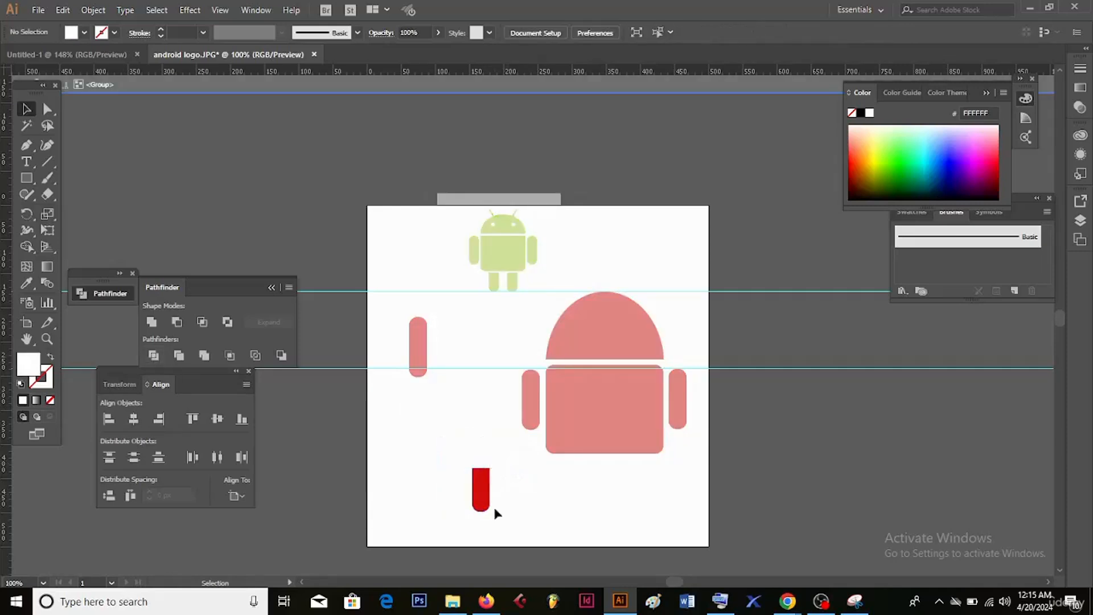
{"action": "double_click", "coordinate": [539, 503]}
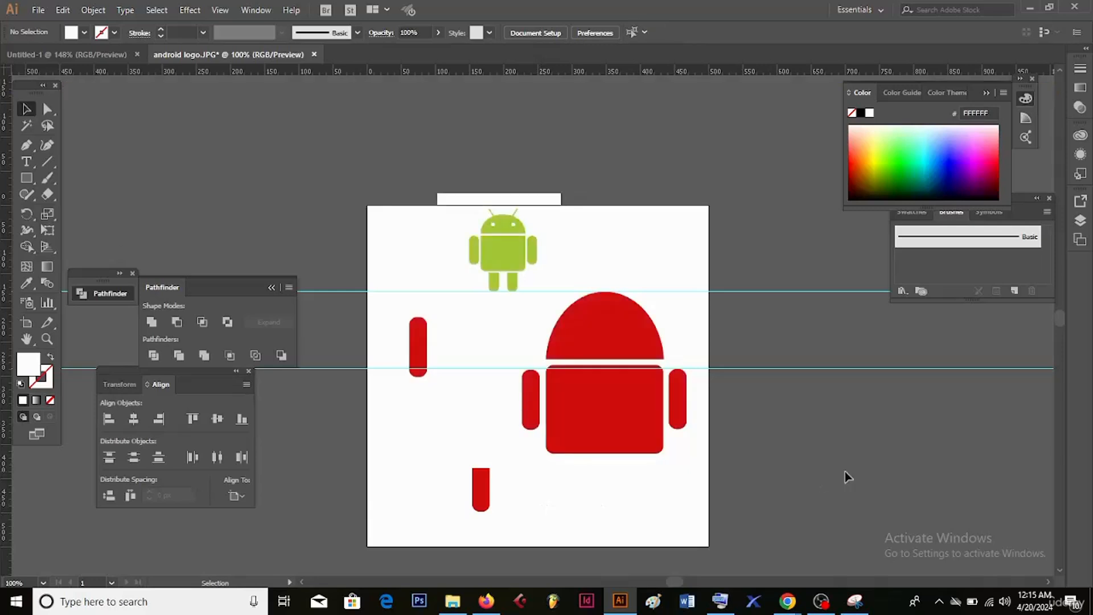
Duplicate the flat-topped leg beside the original and move both legs into the space beneath the robot's body.
{"action": "left_click_drag", "start_coordinate": [481, 493], "coordinate": [436, 493]}
{"action": "double_click", "coordinate": [436, 473]}
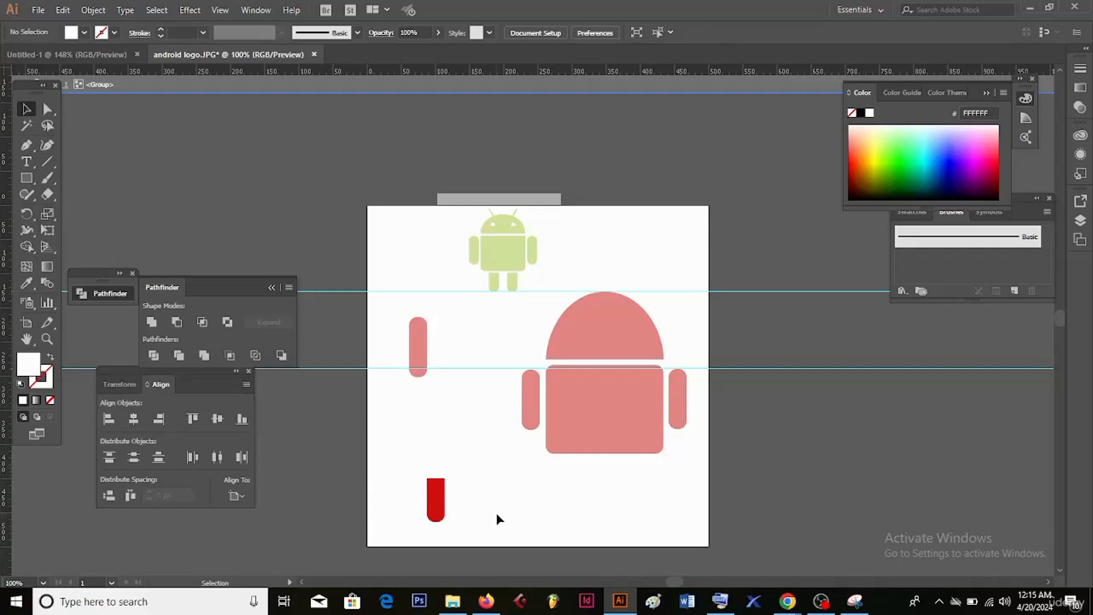
{"action": "double_click", "coordinate": [494, 497]}
{"action": "left_click", "coordinate": [438, 502]}
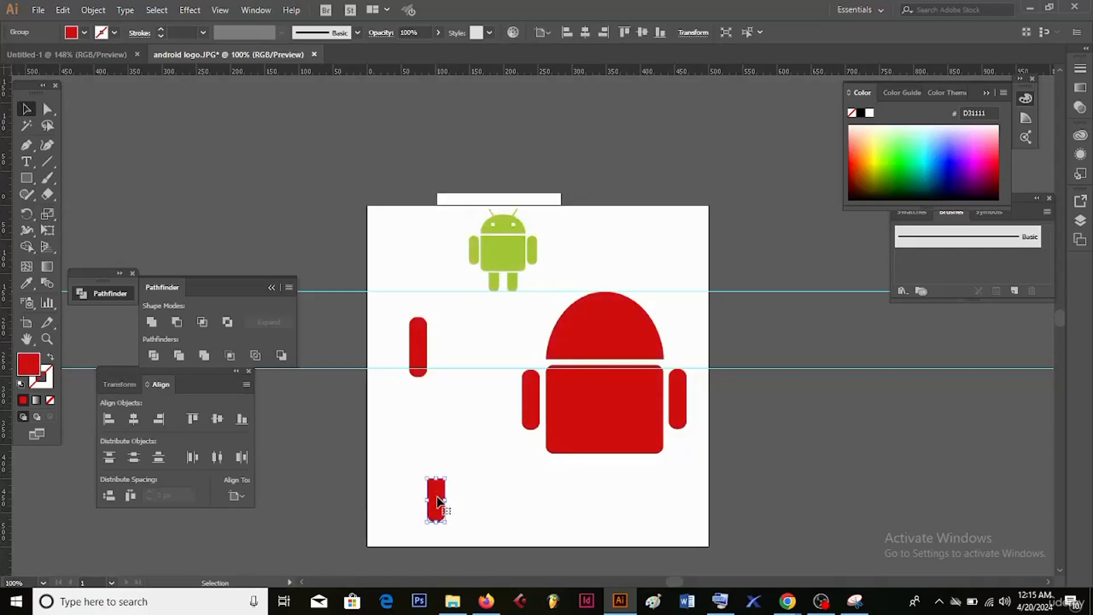
{"action": "left_click_drag", "start_coordinate": [437, 501], "coordinate": [509, 505], "text": "alt"}
{"action": "left_click_drag", "start_coordinate": [398, 459], "coordinate": [655, 503]}
{"action": "left_click", "coordinate": [613, 495]}
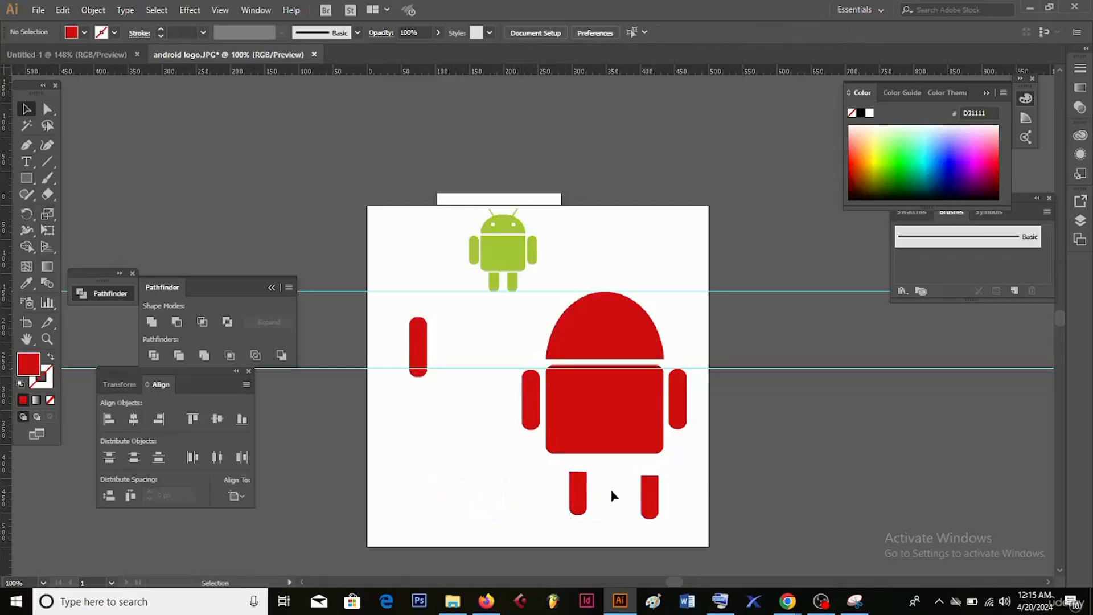
Move both legs up close to the body's lower edge at matching height, bringing the right leg slightly inward.
{"action": "left_click_drag", "start_coordinate": [583, 498], "coordinate": [576, 485]}
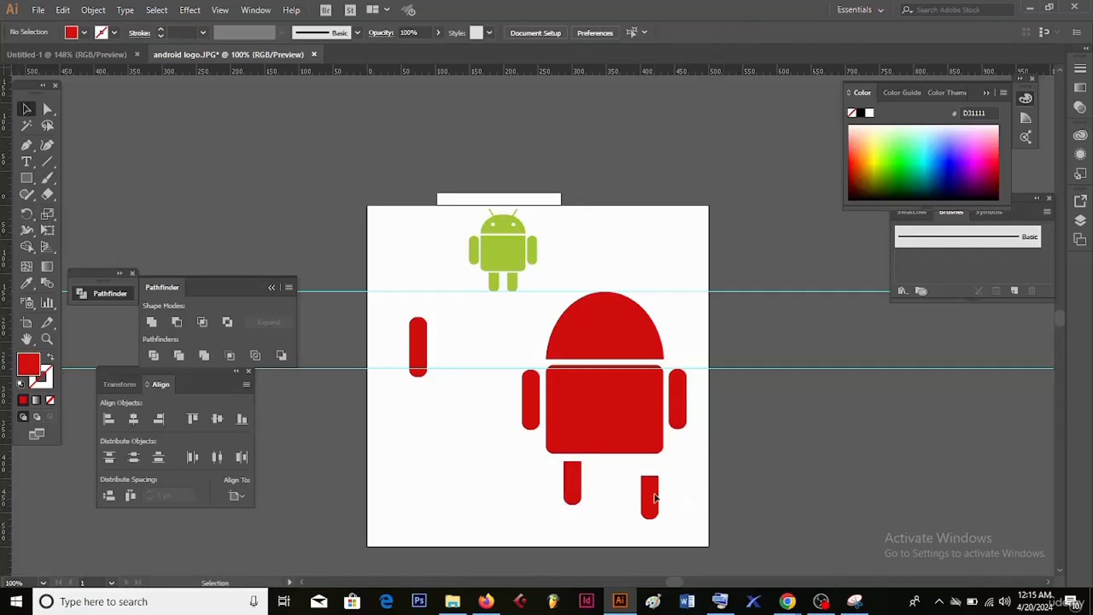
{"action": "left_click_drag", "start_coordinate": [649, 498], "coordinate": [648, 486]}
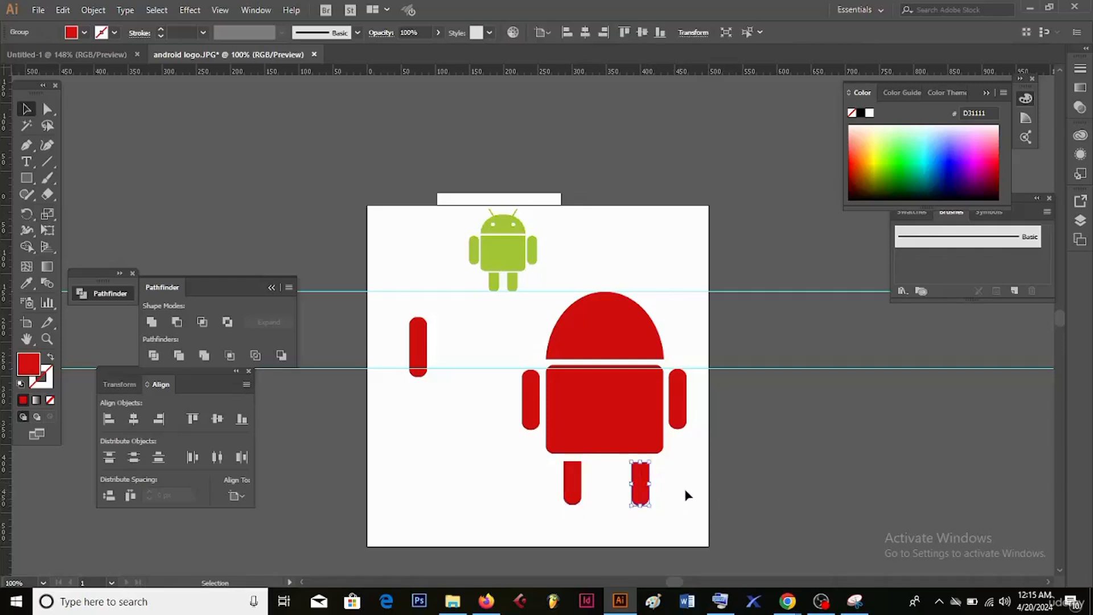
{"action": "left_click", "coordinate": [685, 490]}
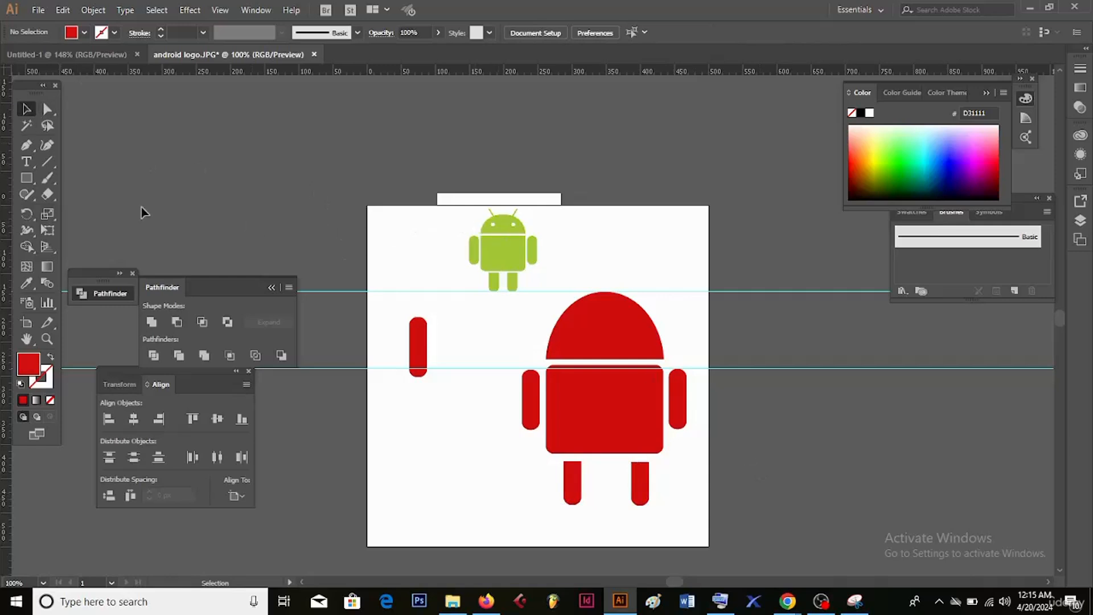
Draw a small circle in the empty area left of the body and enlarge it to about 23 px across.
{"action": "left_click", "coordinate": [27, 179]}
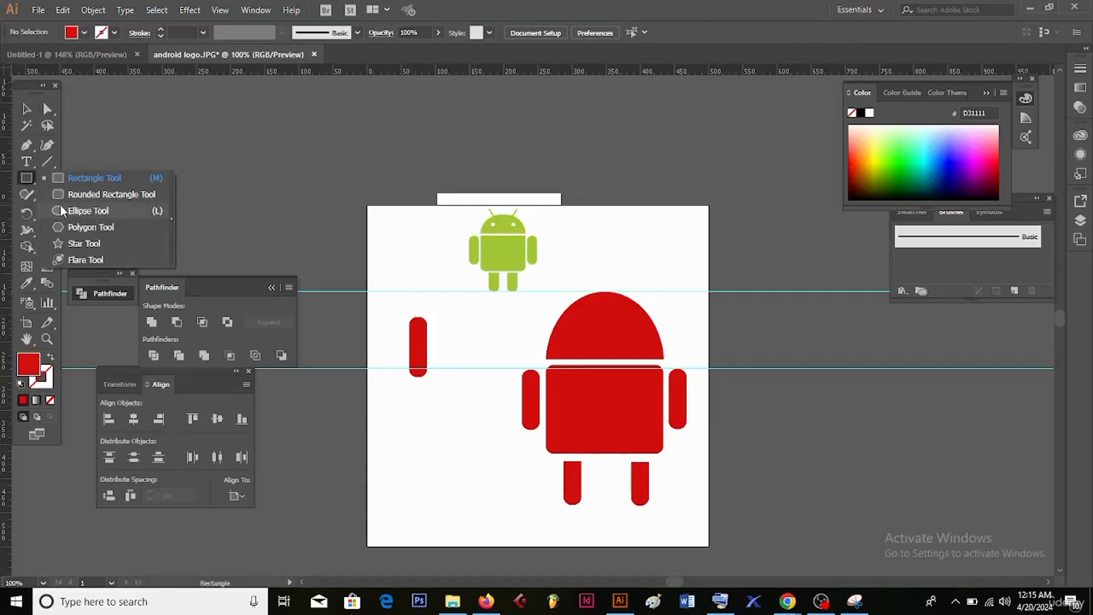
{"action": "left_click", "coordinate": [64, 210]}
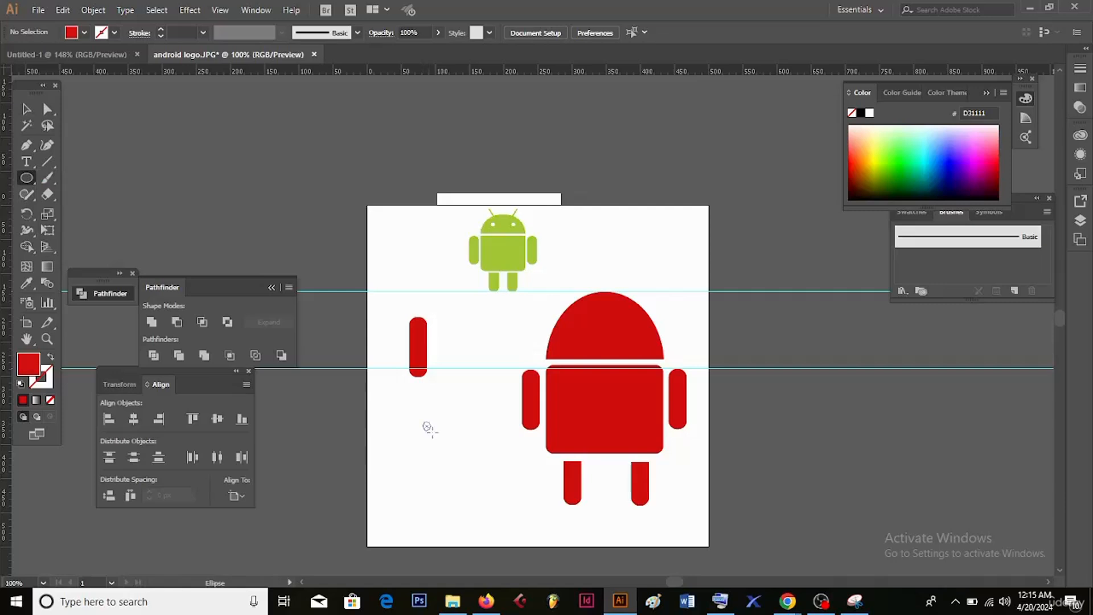
{"action": "left_click_drag", "start_coordinate": [429, 428], "coordinate": [436, 434]}
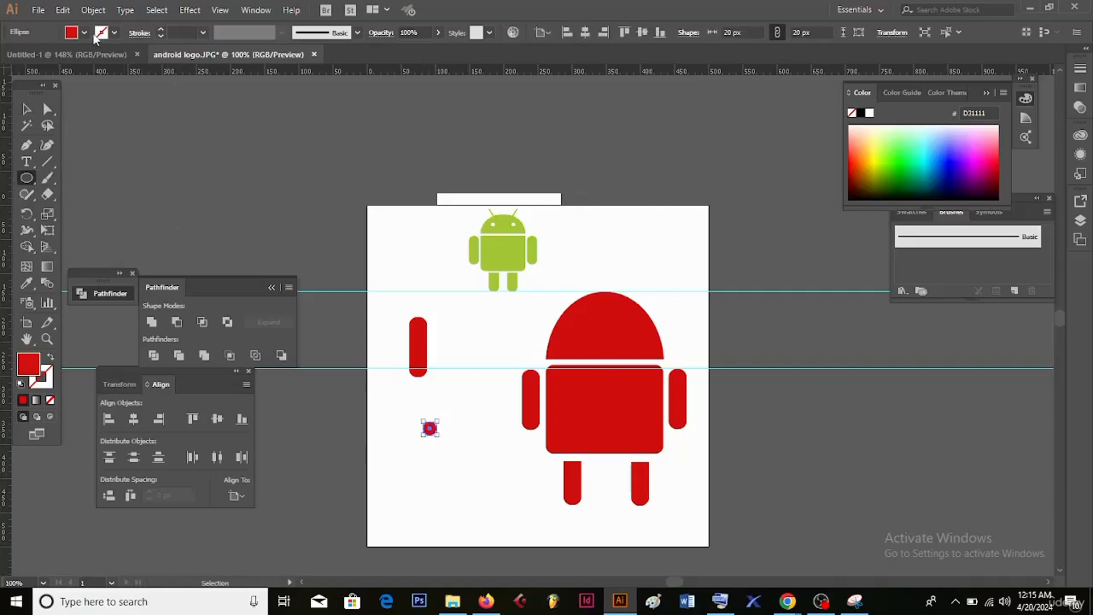
{"action": "left_click", "coordinate": [26, 109]}
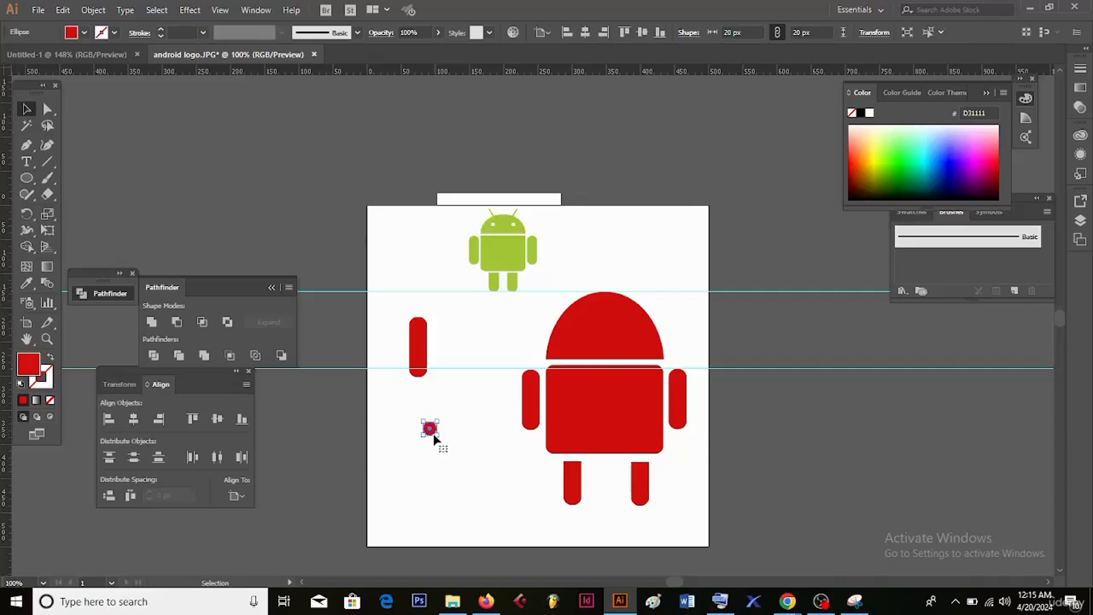
{"action": "left_click_drag", "start_coordinate": [439, 437], "coordinate": [441, 439]}
Fill the small circle with near-white F9F7F7.
{"action": "double_click", "coordinate": [29, 368]}
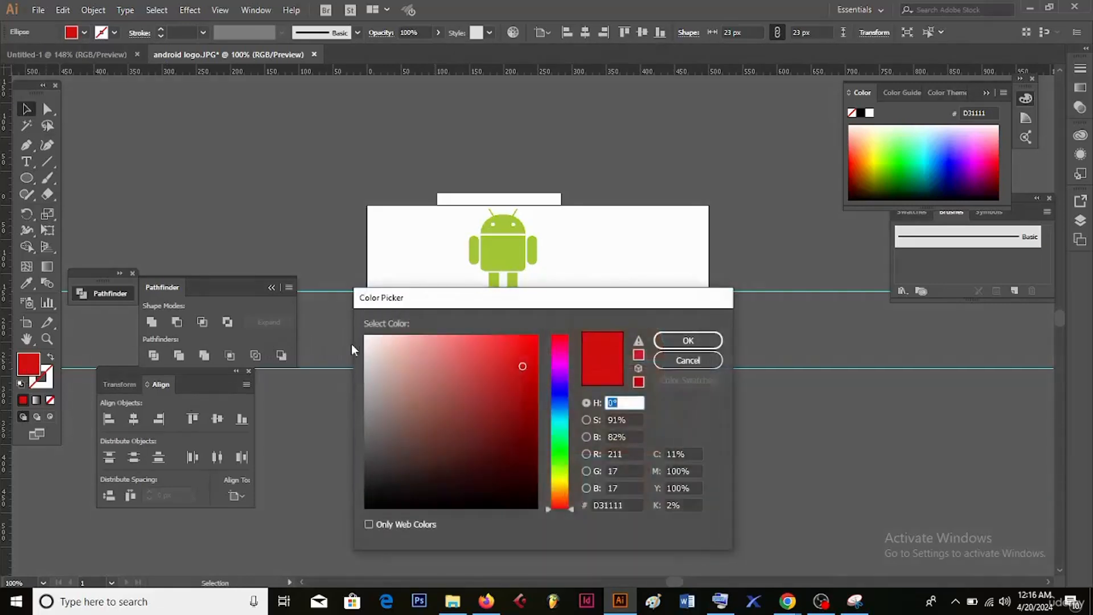
{"action": "left_click", "coordinate": [367, 337]}
{"action": "left_click", "coordinate": [712, 342]}
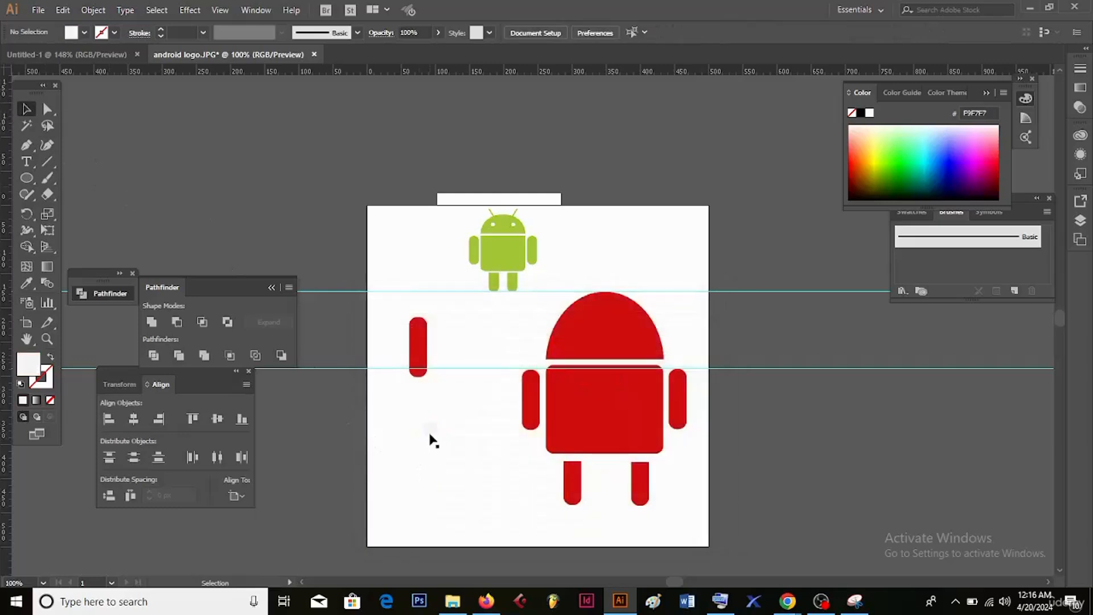
Place the near-white circle and a copy of it low on the head as eyes, and nudge the right one slightly down.
{"action": "left_click_drag", "start_coordinate": [430, 430], "coordinate": [644, 348]}
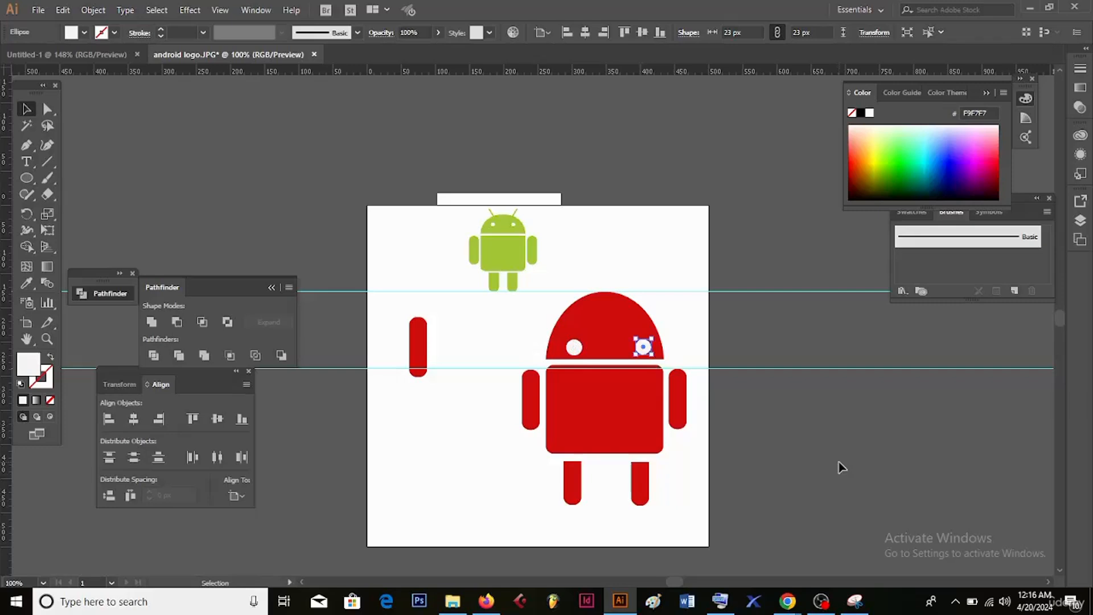
{"action": "key", "text": "ctrl+="}
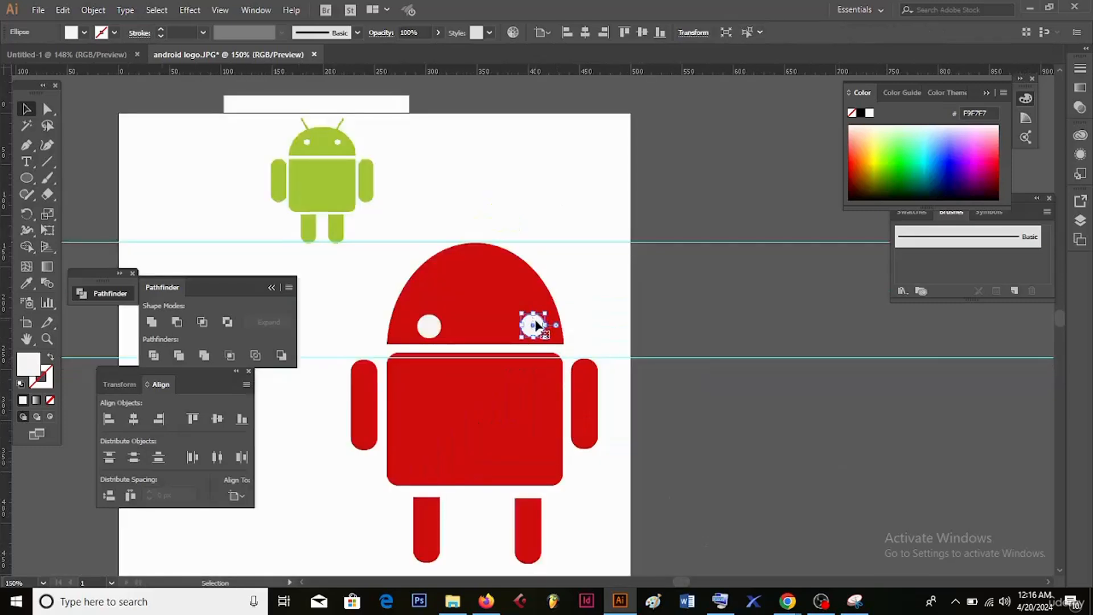
{"action": "left_click_drag", "start_coordinate": [536, 324], "coordinate": [537, 334]}
{"action": "left_click", "coordinate": [761, 503]}
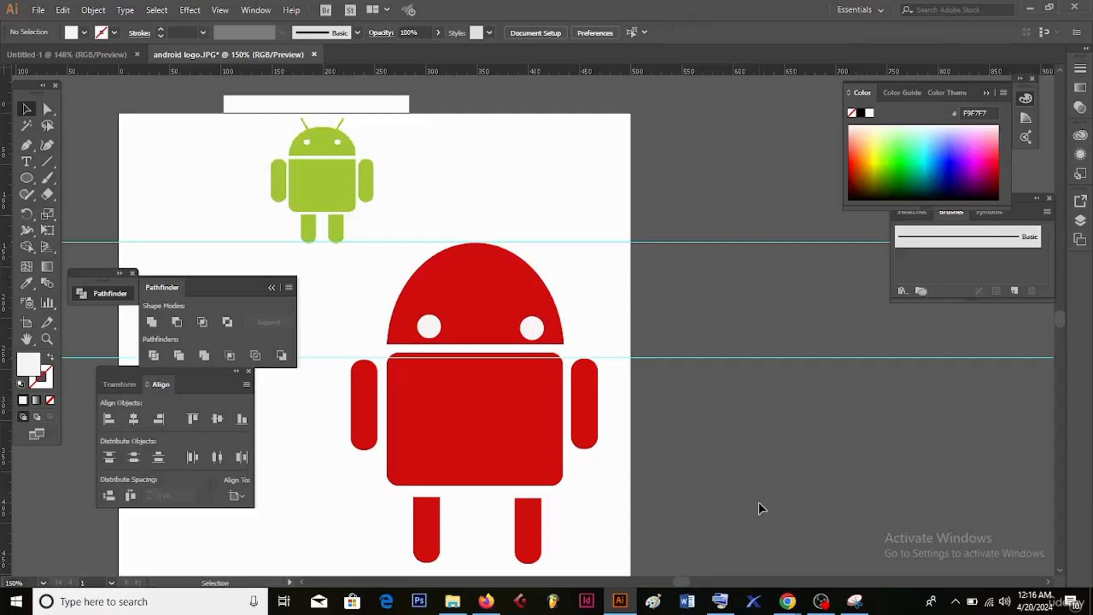
Shift the left eye slightly outward toward the head's left edge.
{"action": "key", "text": "ctrl"}
{"action": "key", "text": "ctrl+minus"}
{"action": "key", "text": "ctrl+minus"}
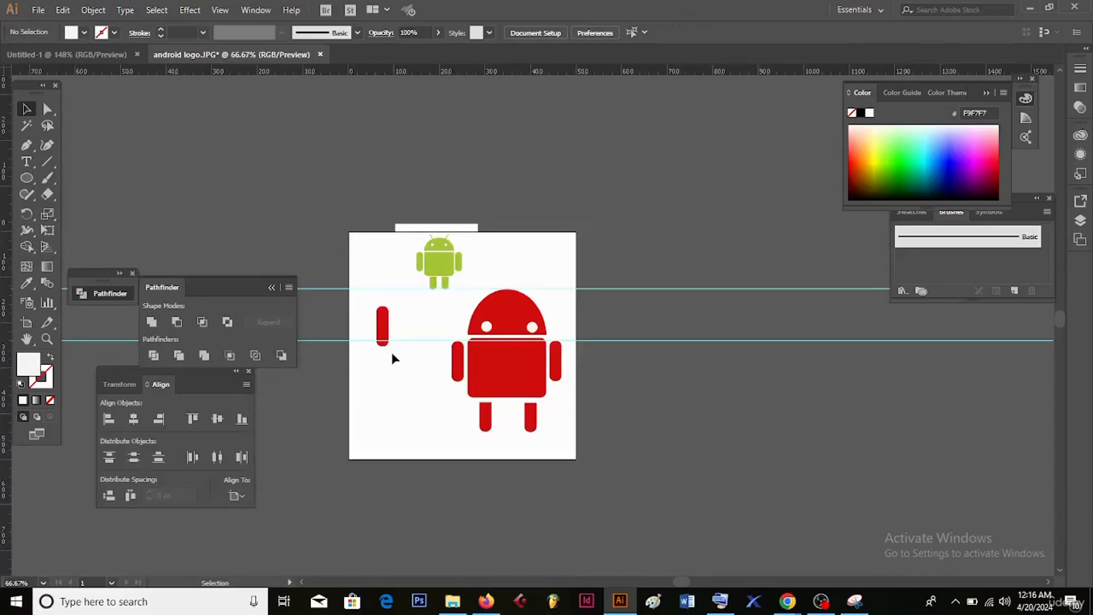
{"action": "left_click", "coordinate": [487, 327]}
{"action": "key", "text": "ctrl"}
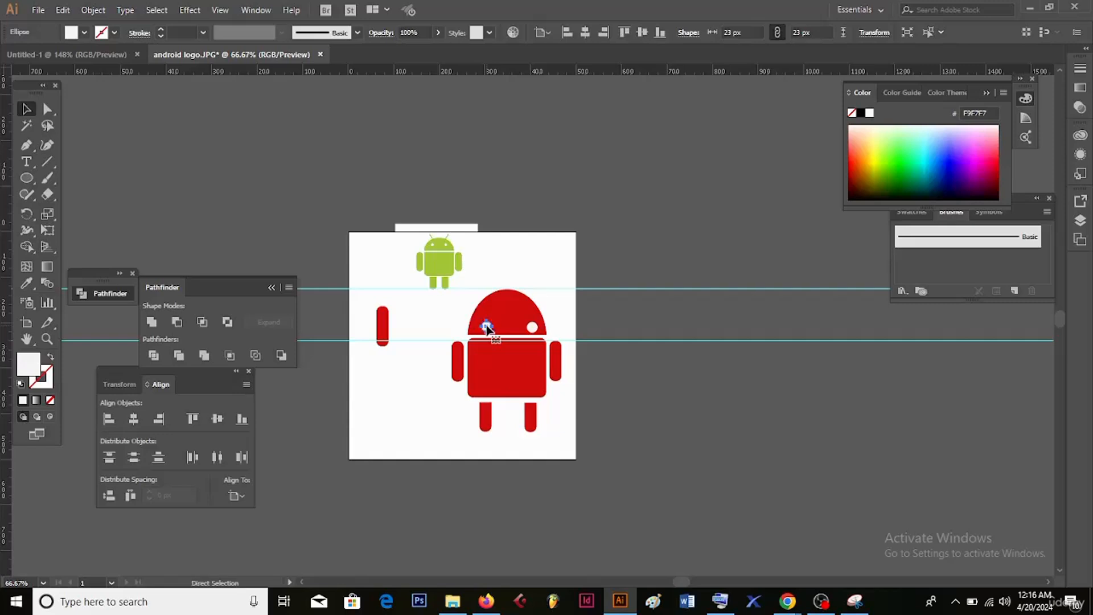
{"action": "key", "text": "ctrl+plus"}
{"action": "key", "text": "ctrl+plus"}
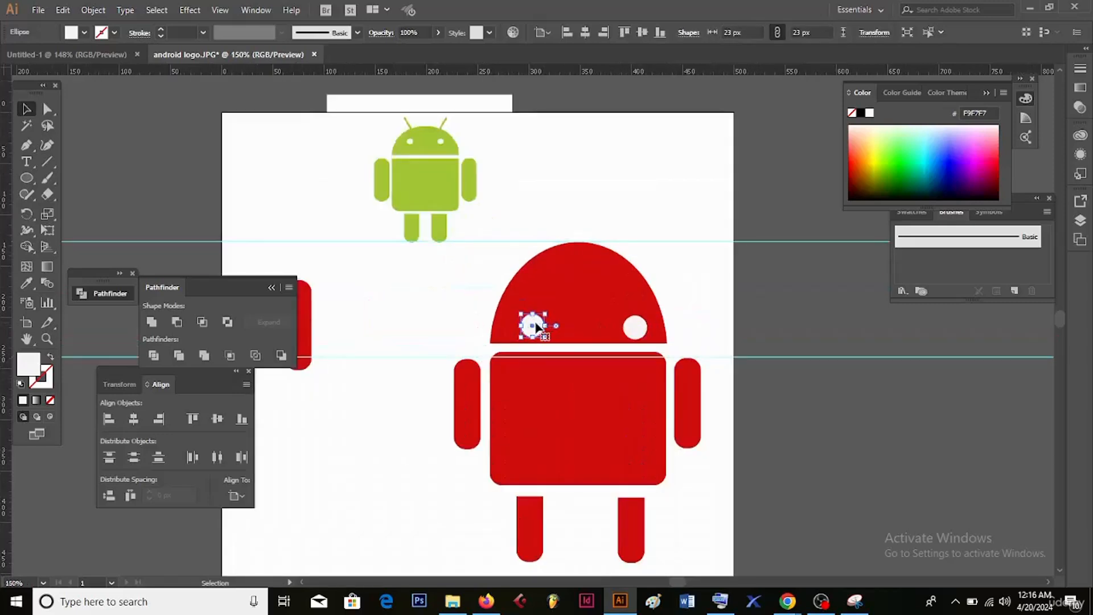
{"action": "left_click_drag", "start_coordinate": [536, 325], "coordinate": [529, 325]}
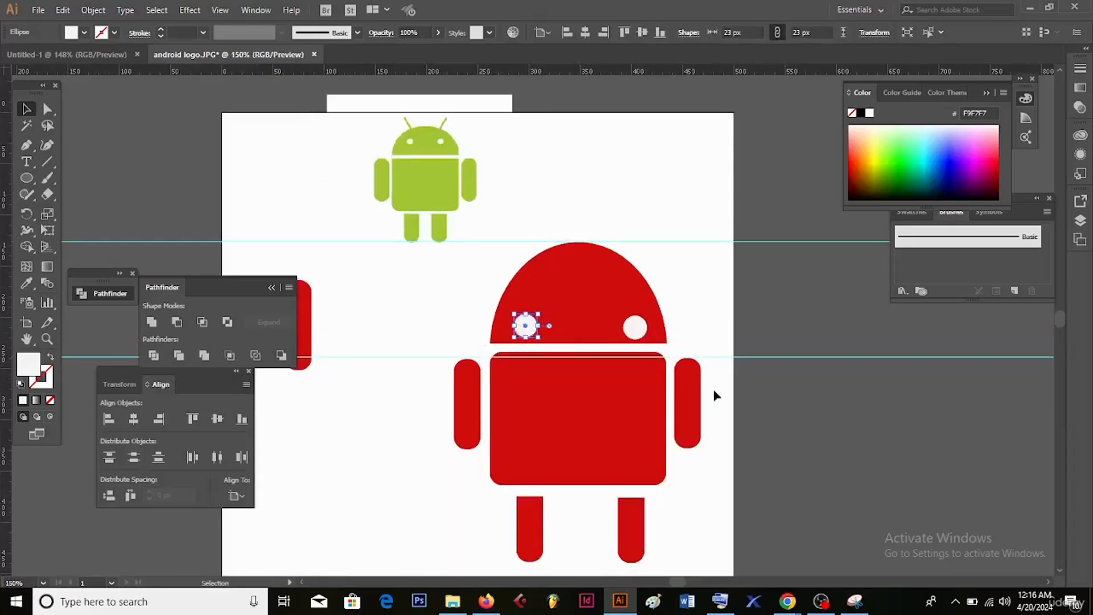
{"action": "left_click", "coordinate": [805, 464]}
Draw a short diagonal line ending on the head's upper left edge as an antenna.
{"action": "key", "text": "ctrl+minus"}
{"action": "key", "text": "ctrl+minus"}
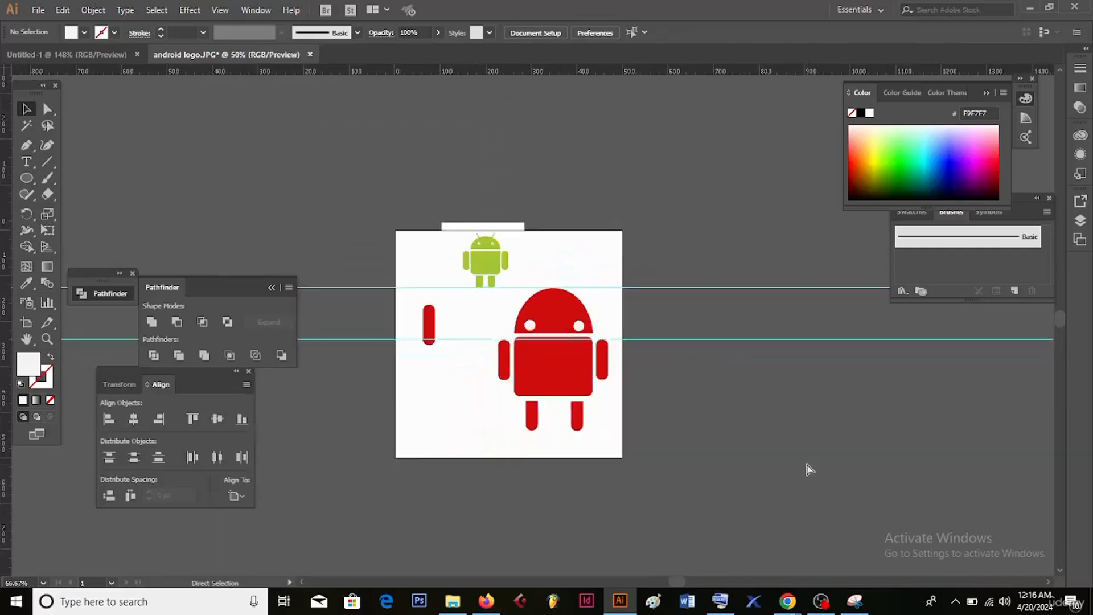
{"action": "key", "text": "ctrl+minus"}
{"action": "key", "text": "ctrl+plus"}
{"action": "key", "text": "ctrl+plus"}
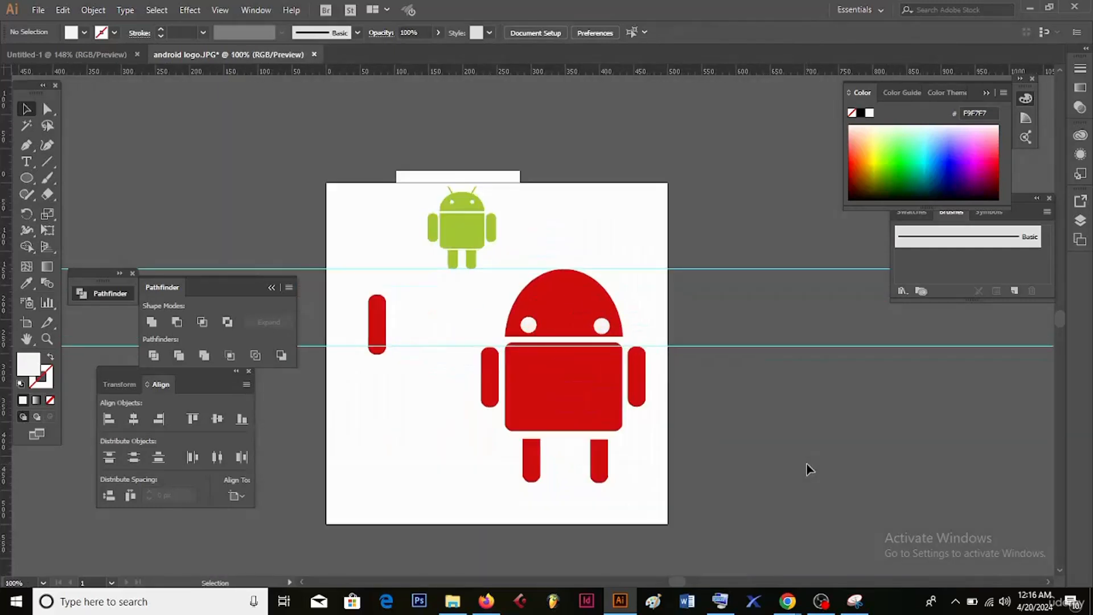
{"action": "left_click", "coordinate": [25, 174]}
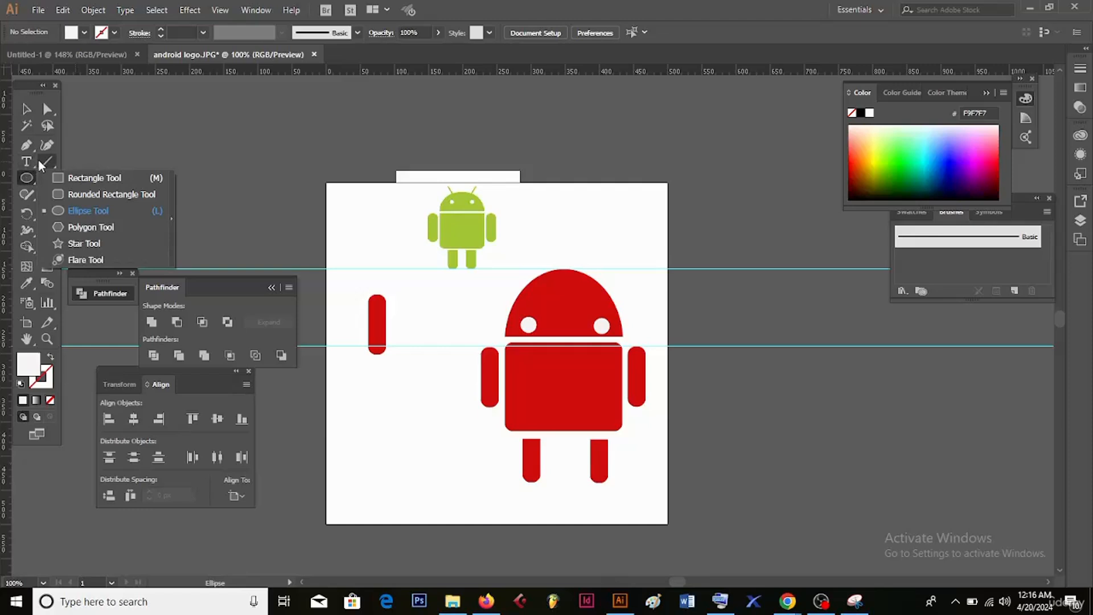
{"action": "left_click", "coordinate": [46, 161]}
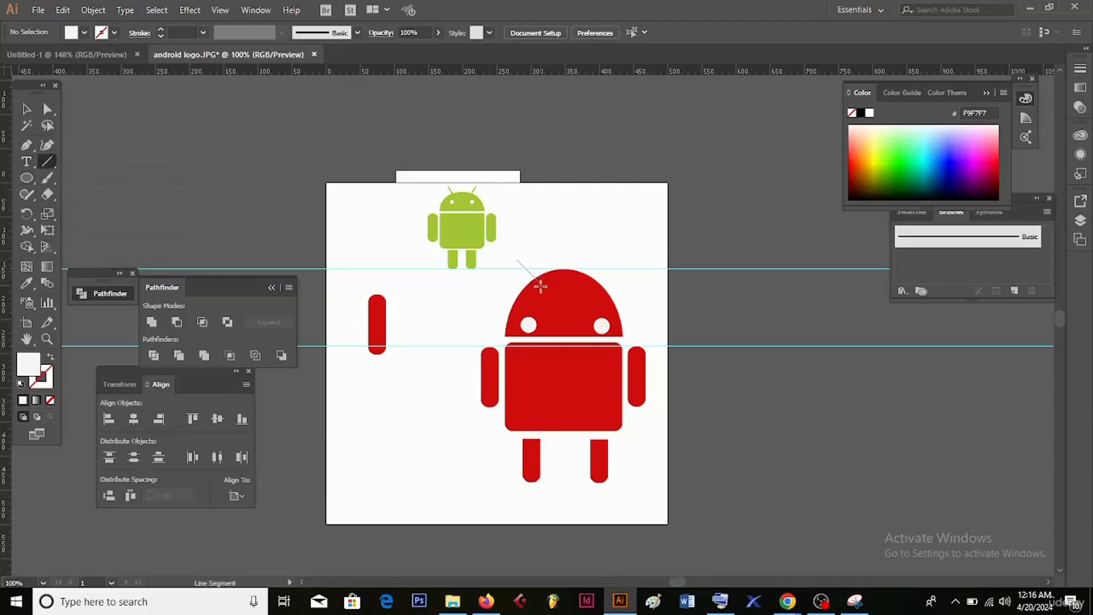
{"action": "left_click_drag", "start_coordinate": [543, 290], "coordinate": [545, 287]}
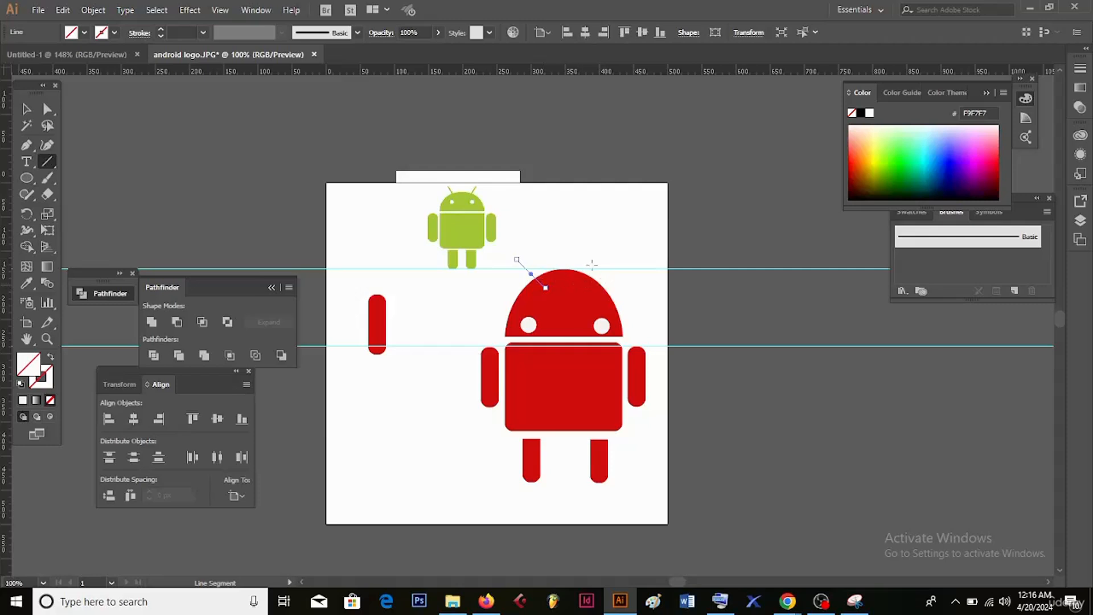
Give the antenna line no fill and a black 3 pt stroke.
{"action": "left_click", "coordinate": [20, 384]}
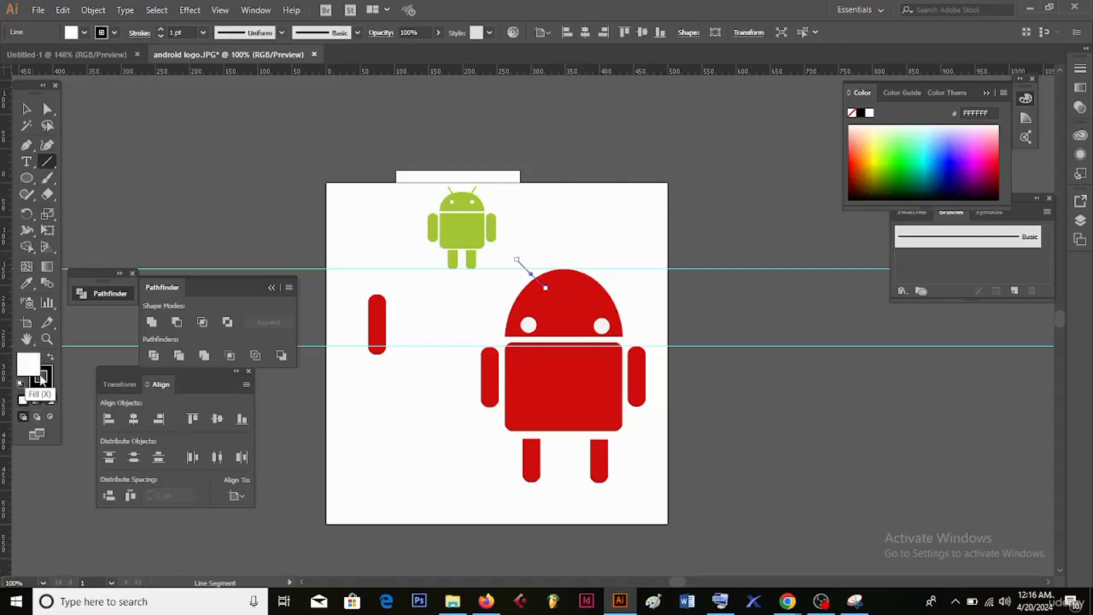
{"action": "left_click", "coordinate": [50, 401]}
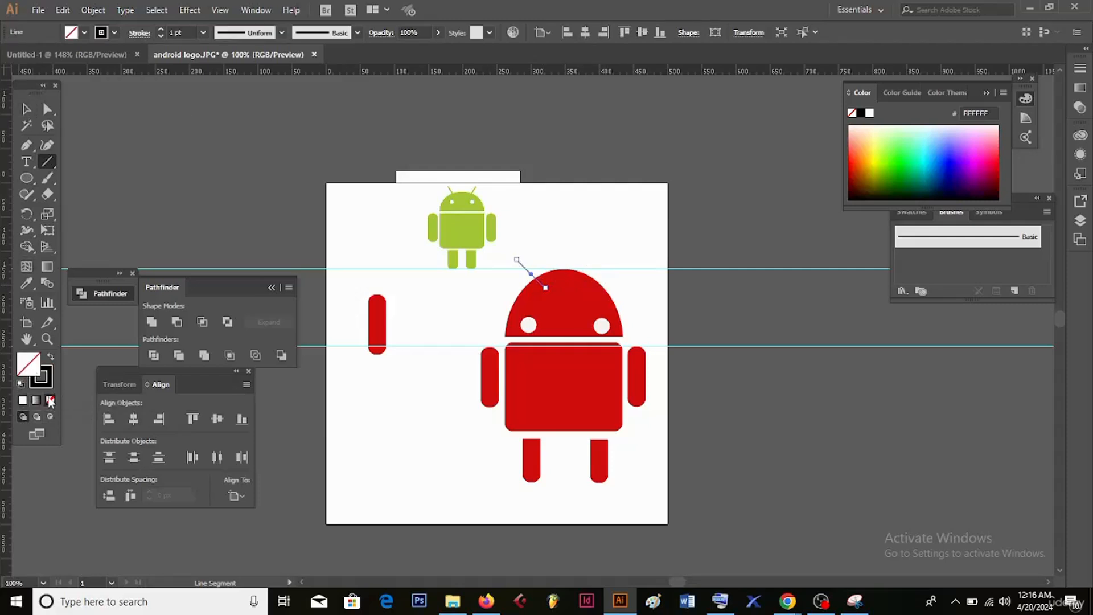
{"action": "left_click", "coordinate": [203, 32]}
{"action": "left_click", "coordinate": [220, 126]}
{"action": "left_click", "coordinate": [26, 110]}
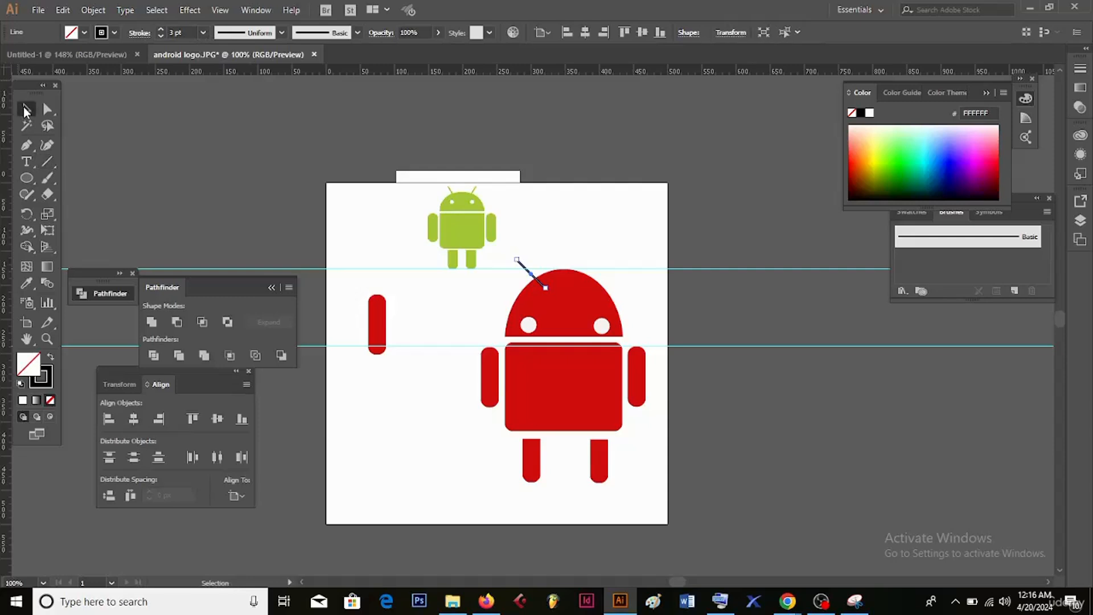
Apply green 7CBA11 as the antenna line's fill, and remove that fill again.
{"action": "left_click", "coordinate": [111, 34]}
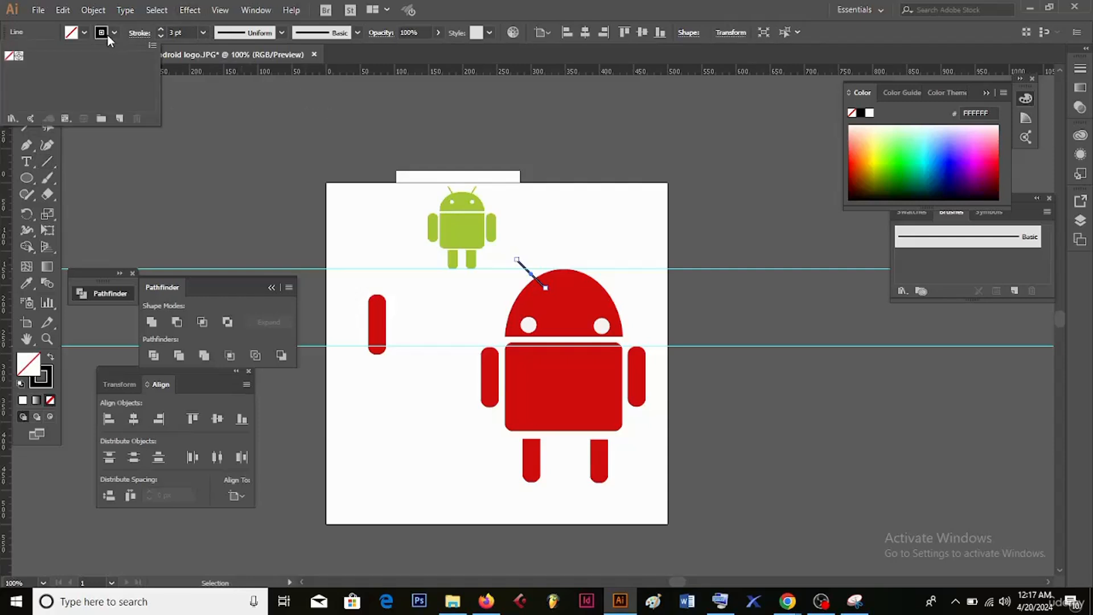
{"action": "double_click", "coordinate": [36, 385]}
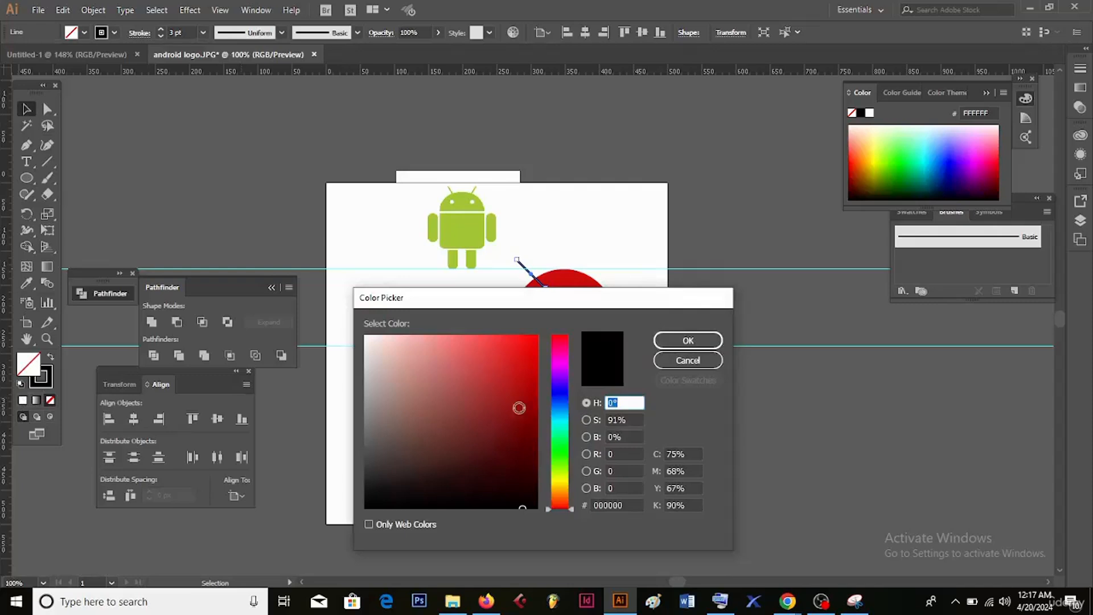
{"action": "left_click", "coordinate": [560, 470]}
{"action": "left_click", "coordinate": [524, 430]}
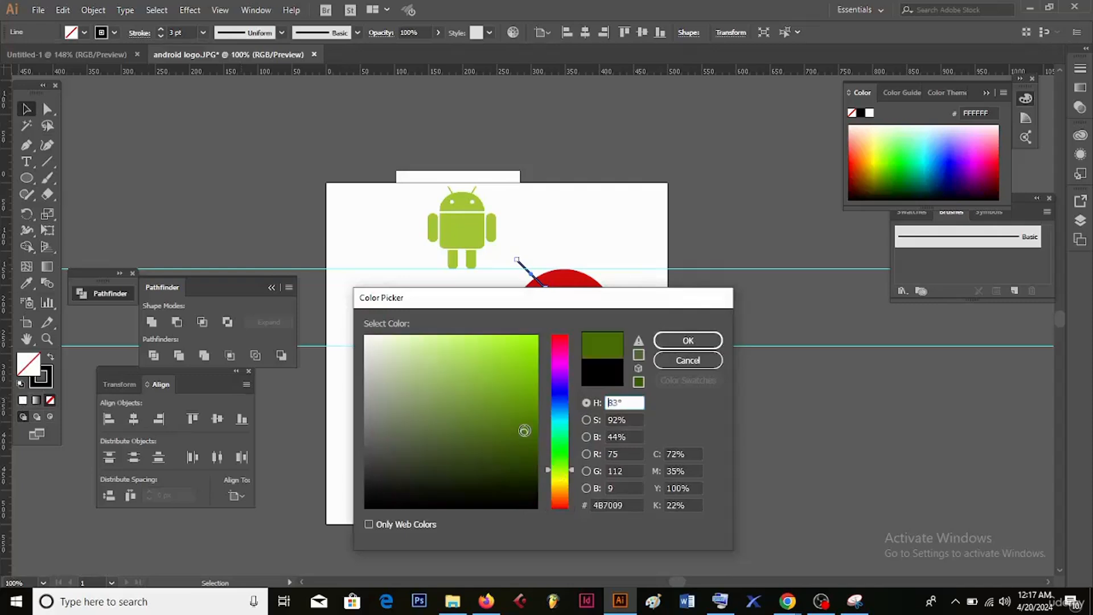
{"action": "left_click", "coordinate": [523, 381]}
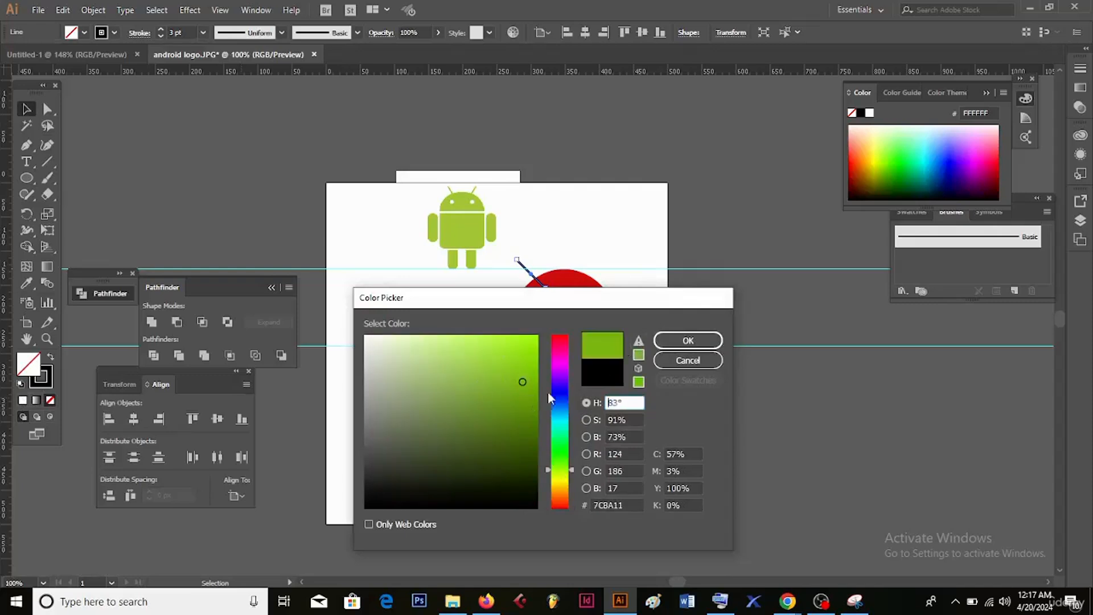
{"action": "left_click", "coordinate": [656, 341]}
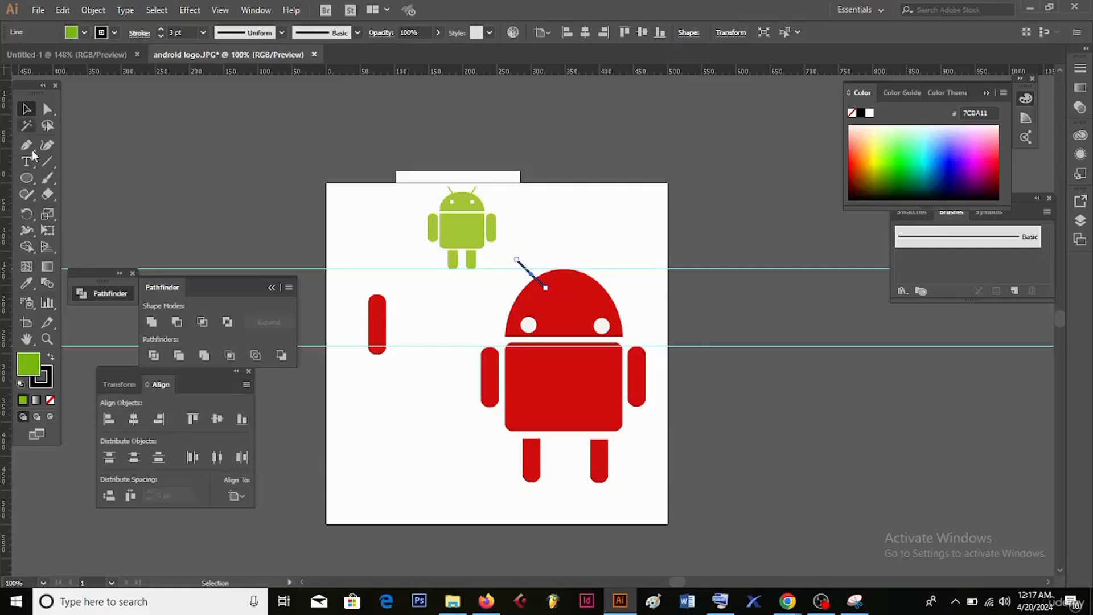
{"action": "left_click", "coordinate": [51, 401]}
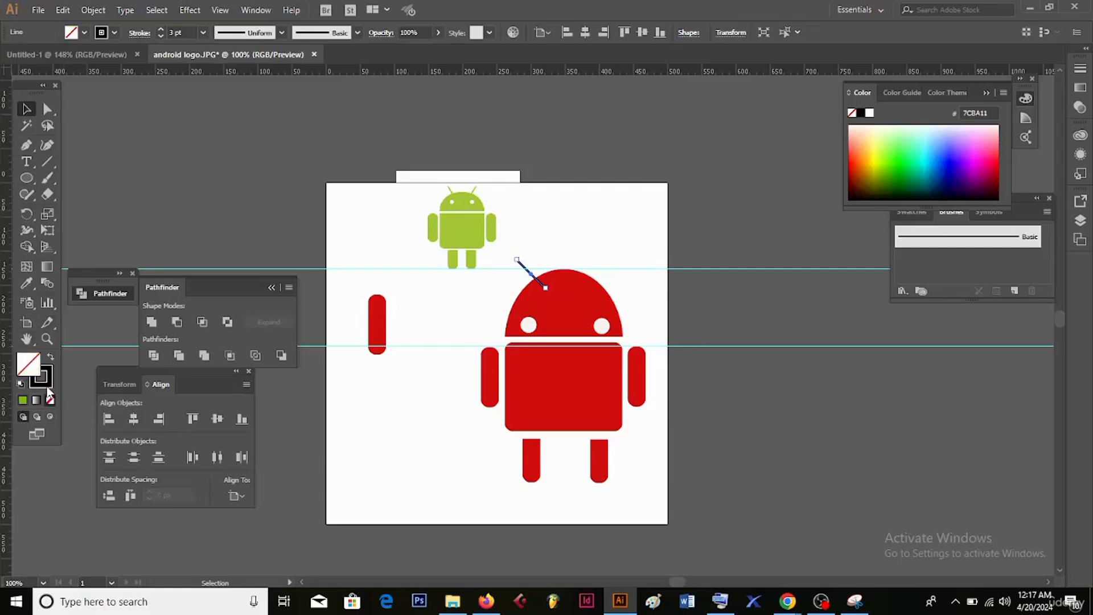
Set the antenna line's stroke colour to dark green 307F0B.
{"action": "double_click", "coordinate": [46, 385]}
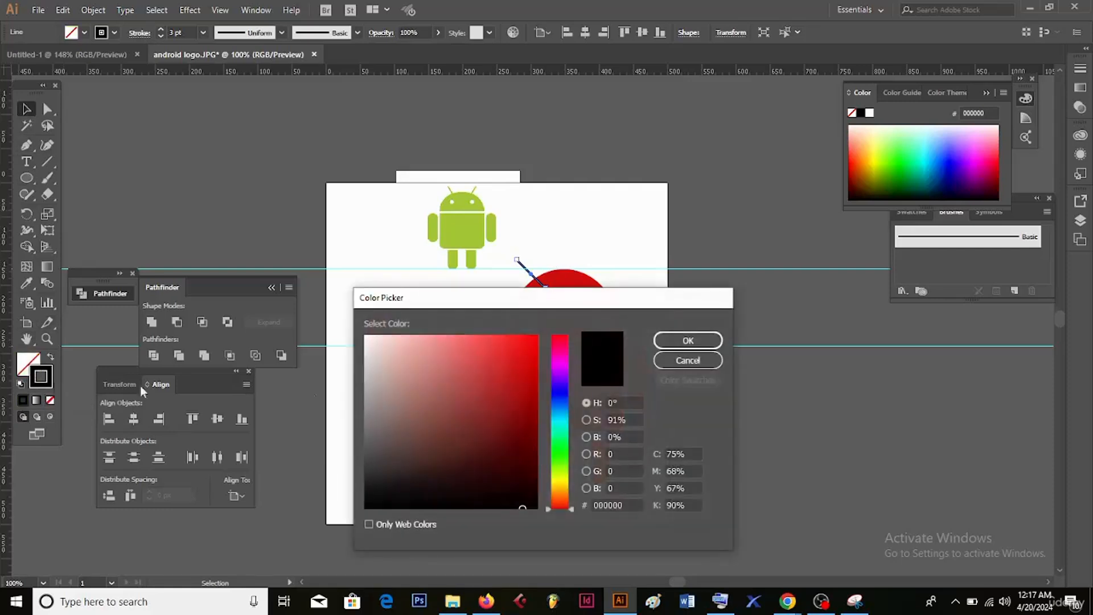
{"action": "left_click", "coordinate": [568, 461]}
{"action": "left_click", "coordinate": [522, 422]}
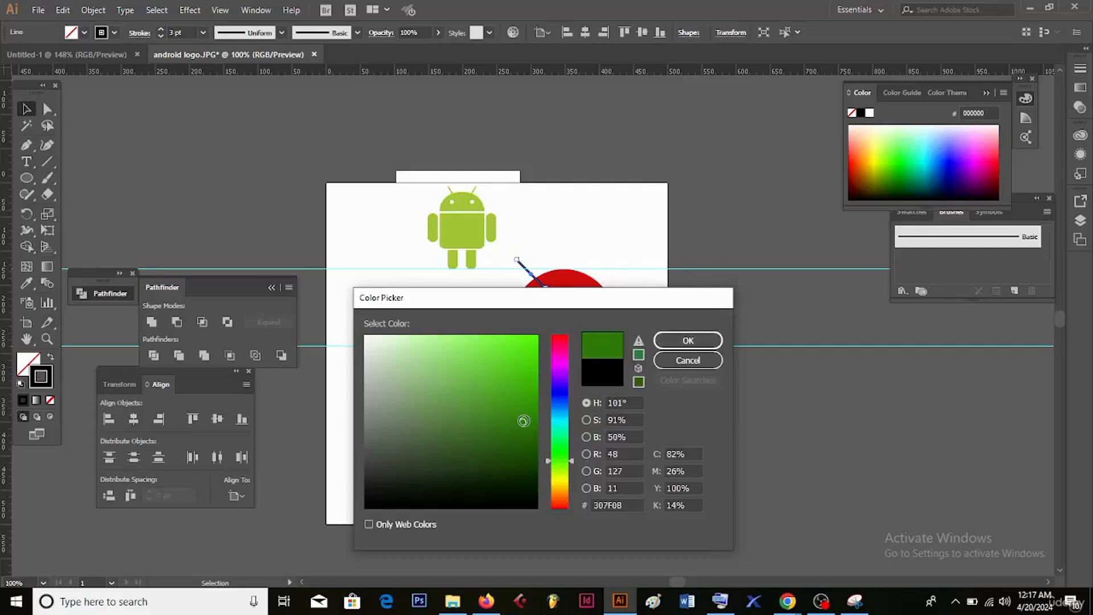
{"action": "left_click", "coordinate": [687, 340]}
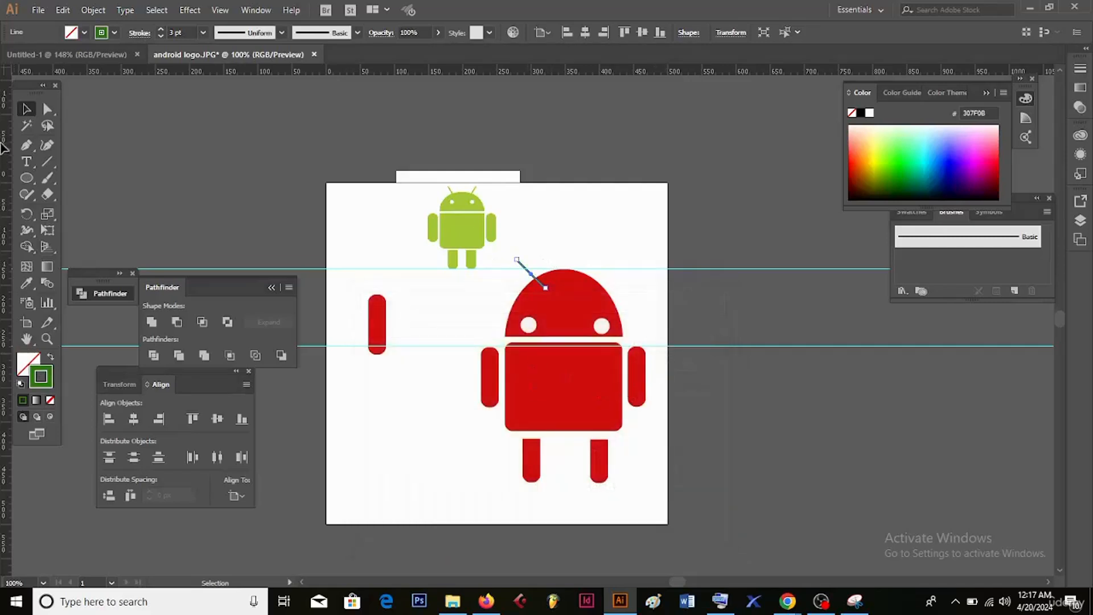
{"action": "left_click", "coordinate": [413, 431]}
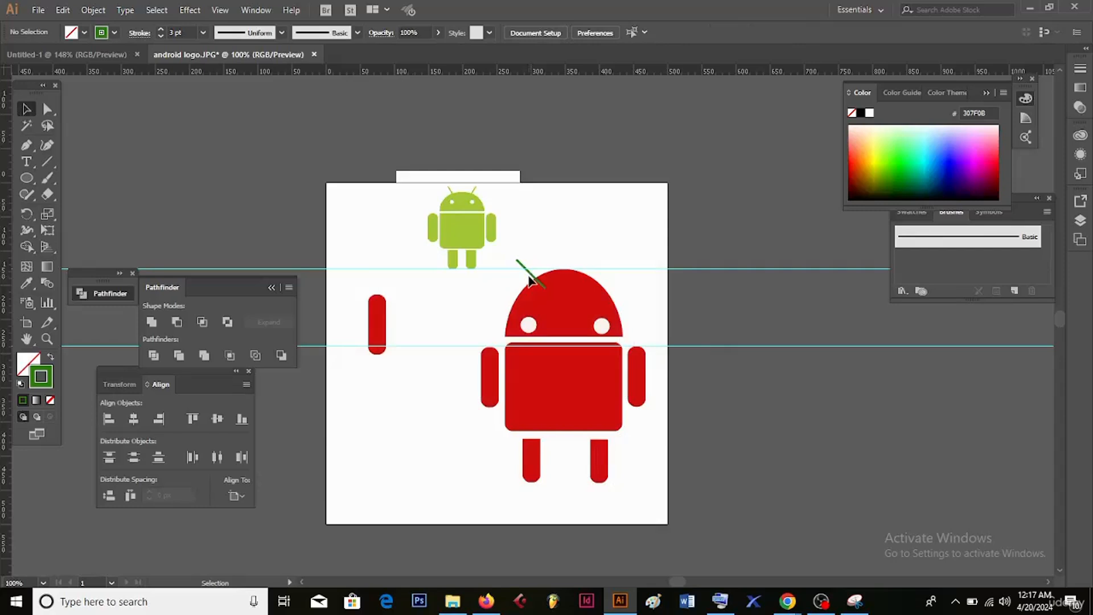
Duplicate the antenna line and place the copy above the head's upper right side.
{"action": "key", "text": "ctrl+plus"}
{"action": "key", "text": "ctrl+plus"}
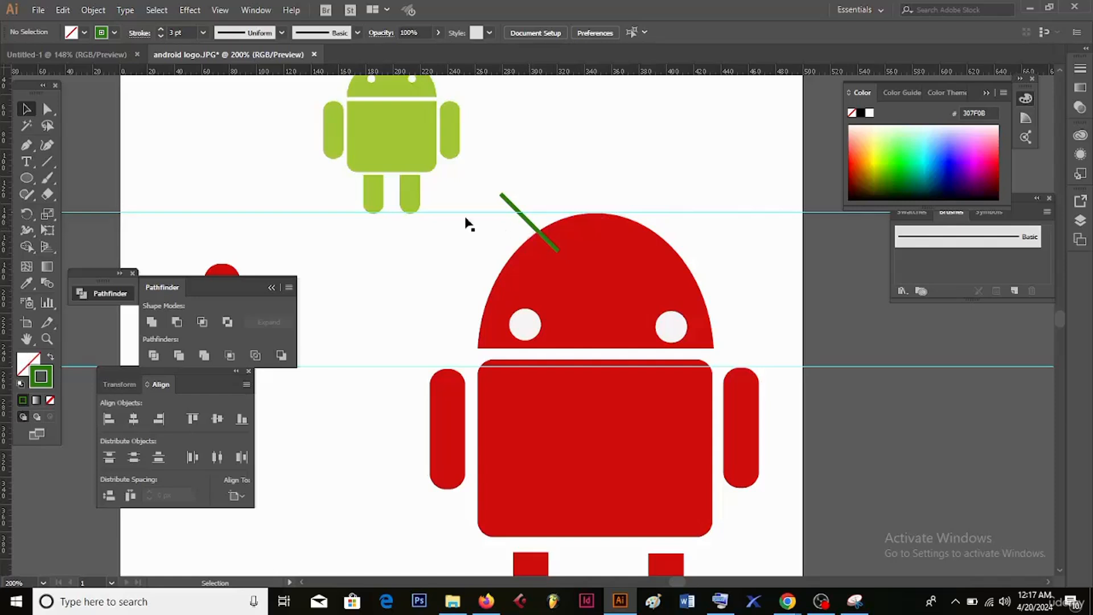
{"action": "left_click", "coordinate": [540, 235]}
{"action": "left_click_drag", "start_coordinate": [538, 236], "coordinate": [705, 208]}
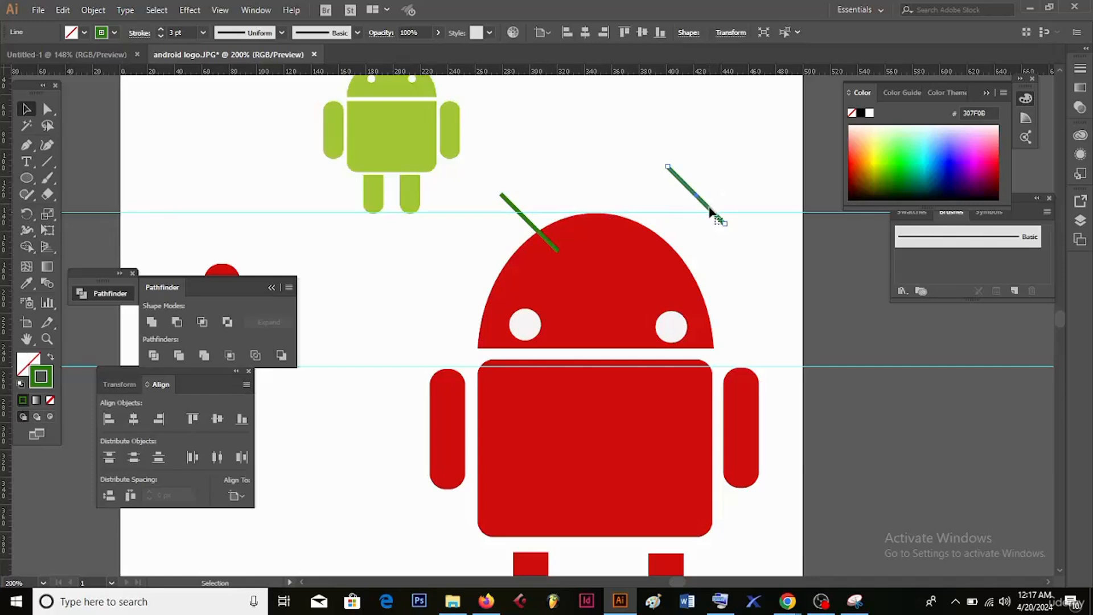
Reflect the copied antenna across the vertical axis and position it on the head's upper right edge.
{"action": "right_click", "coordinate": [710, 209]}
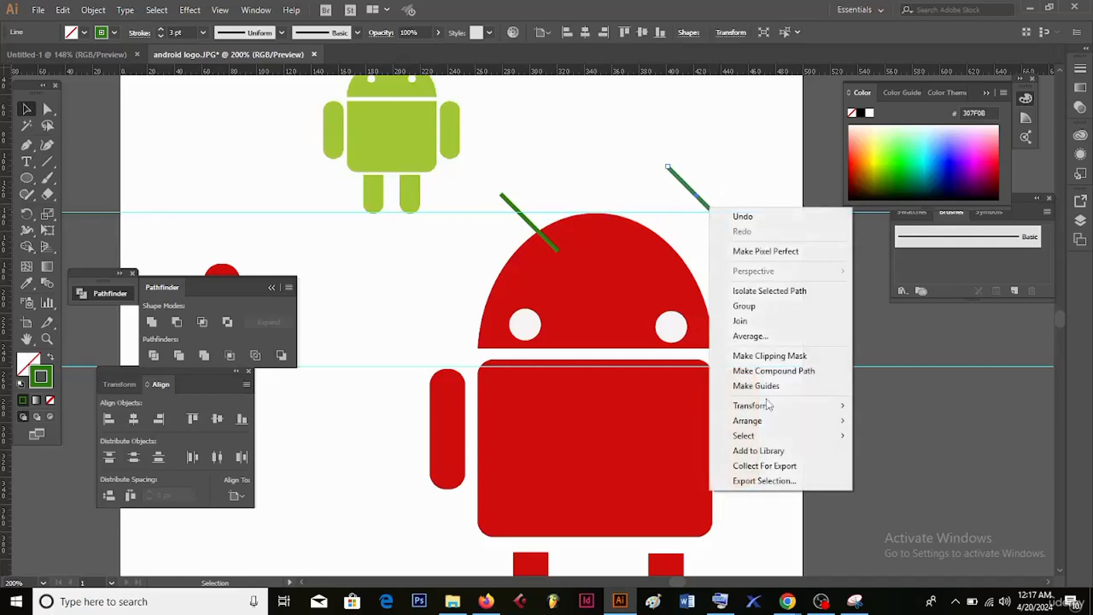
{"action": "mouse_move", "coordinate": [775, 411]}
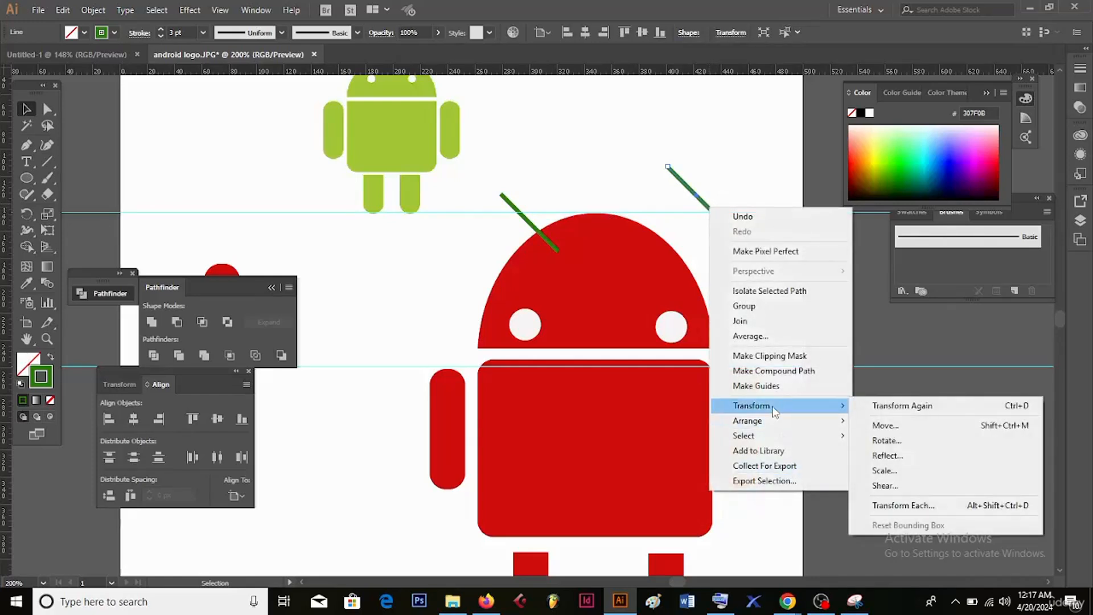
{"action": "left_click", "coordinate": [917, 456]}
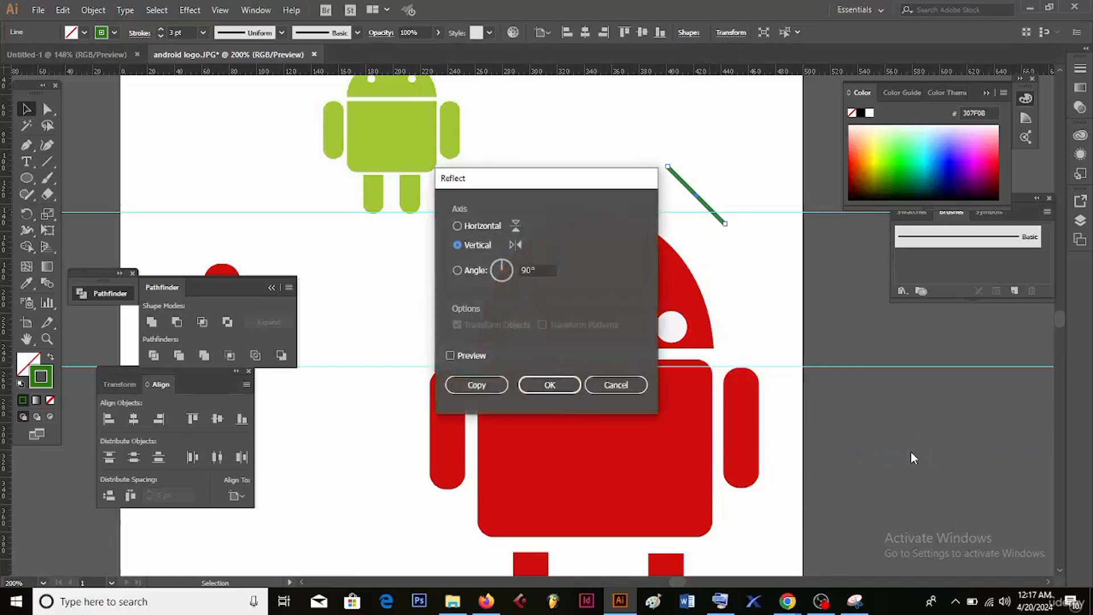
{"action": "left_click", "coordinate": [548, 387]}
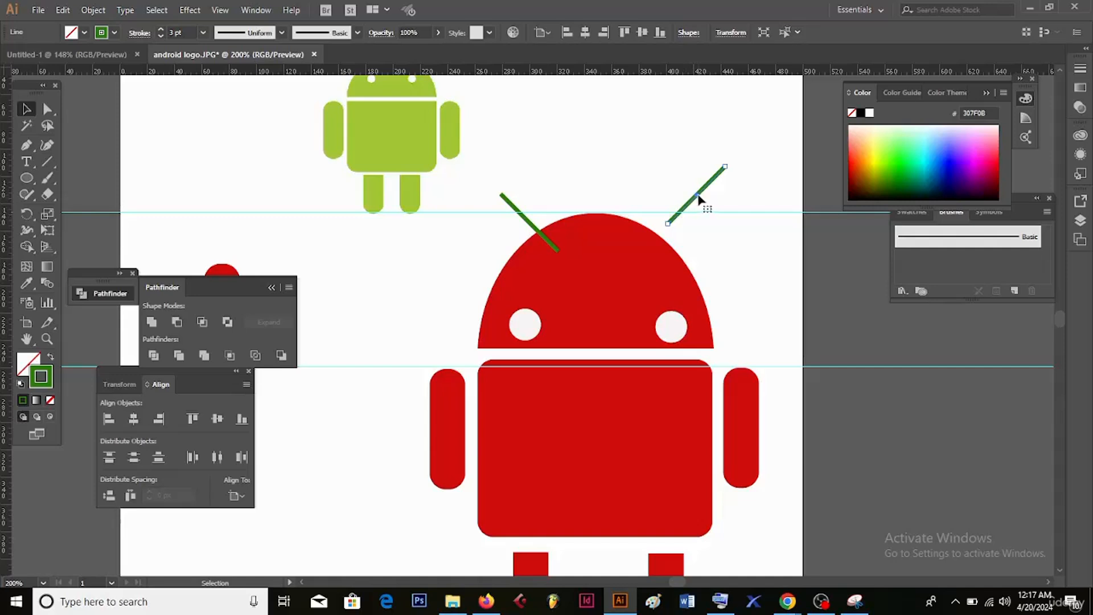
{"action": "left_click_drag", "start_coordinate": [692, 201], "coordinate": [673, 230]}
{"action": "left_click", "coordinate": [707, 241]}
Try bringing the head in front of all other shapes, and undo that stacking change.
{"action": "left_click", "coordinate": [568, 283]}
{"action": "right_click", "coordinate": [570, 277]}
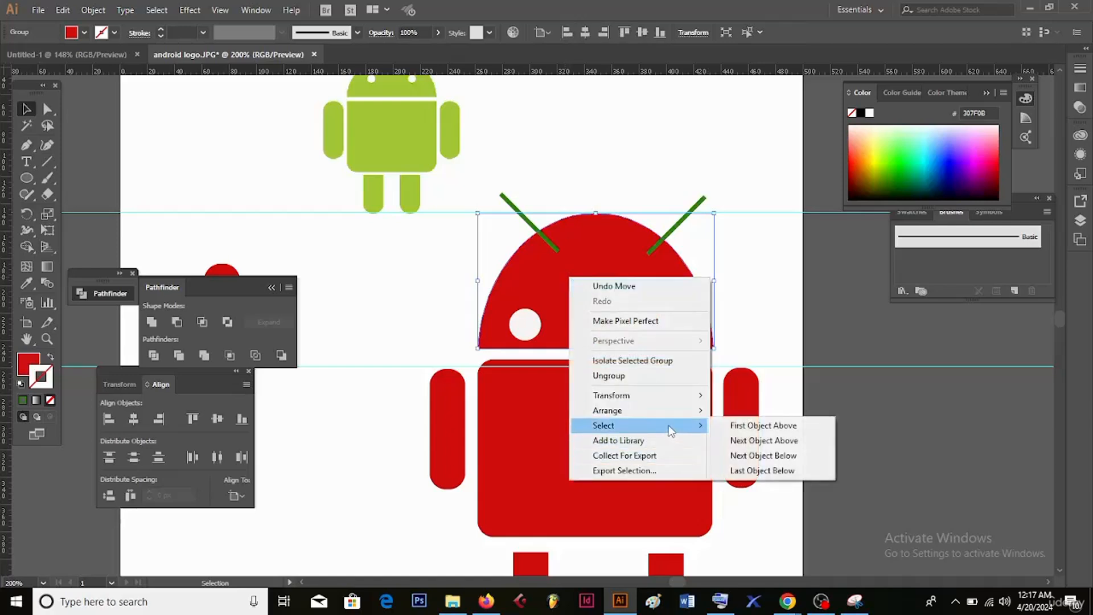
{"action": "mouse_move", "coordinate": [669, 411]}
{"action": "left_click", "coordinate": [774, 412]}
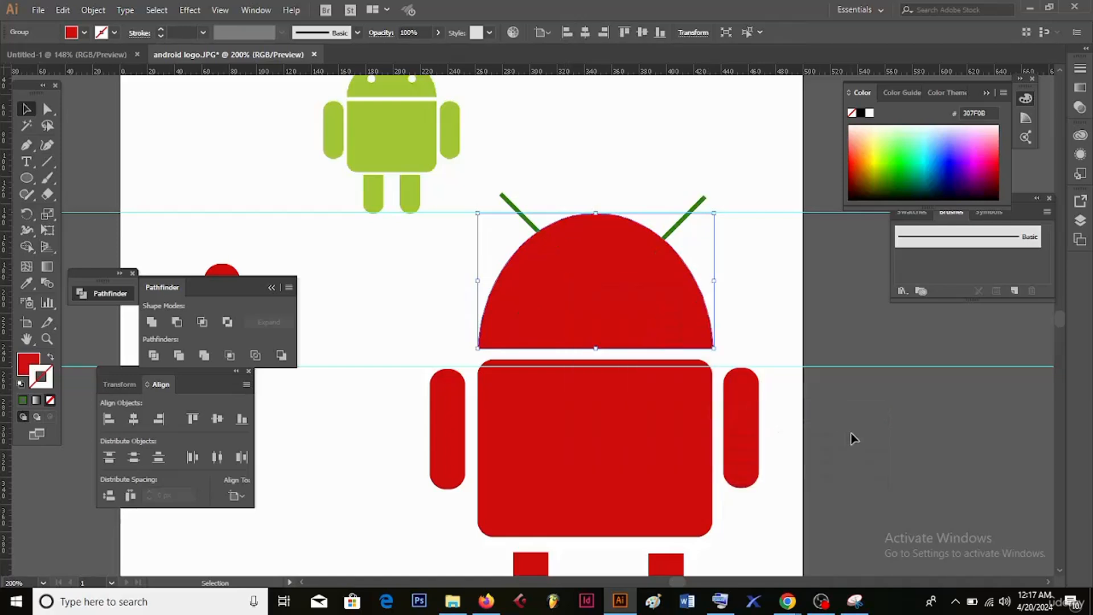
{"action": "left_click", "coordinate": [723, 255]}
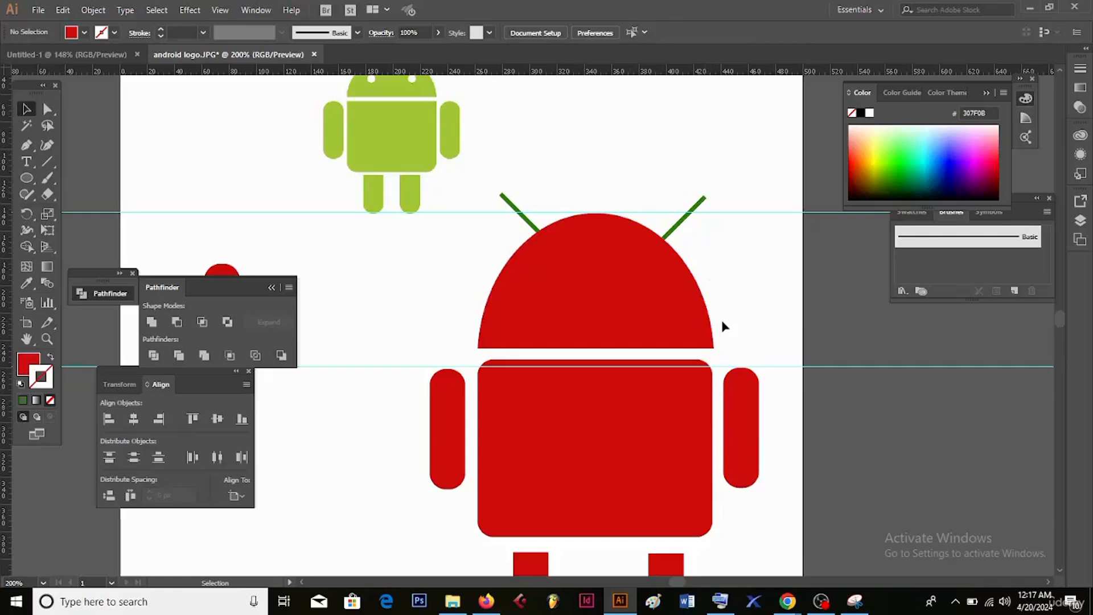
{"action": "left_click", "coordinate": [638, 306]}
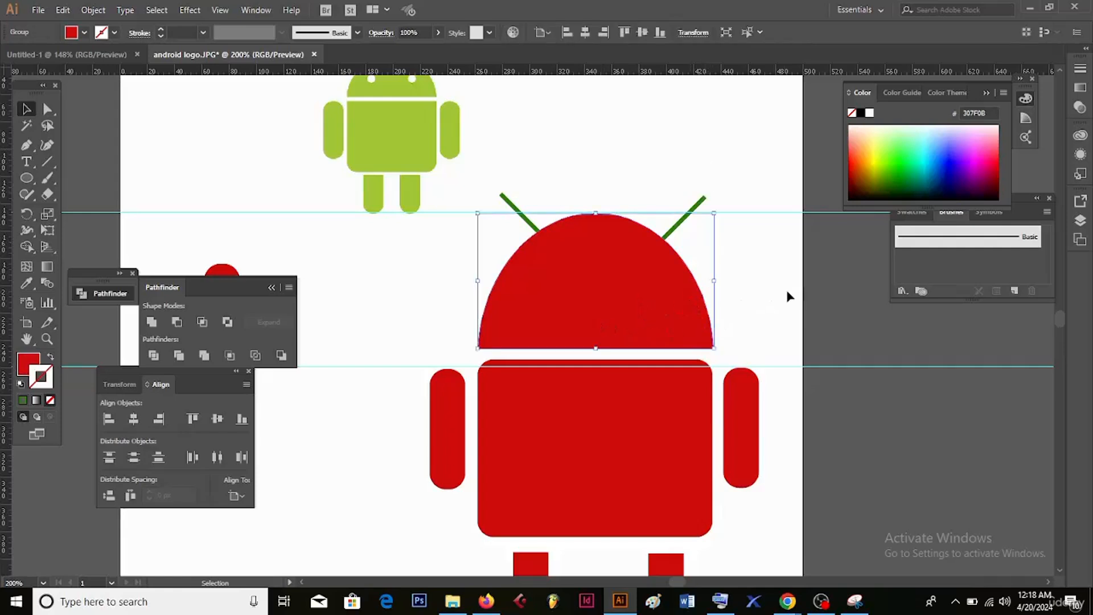
{"action": "left_click", "coordinate": [850, 493]}
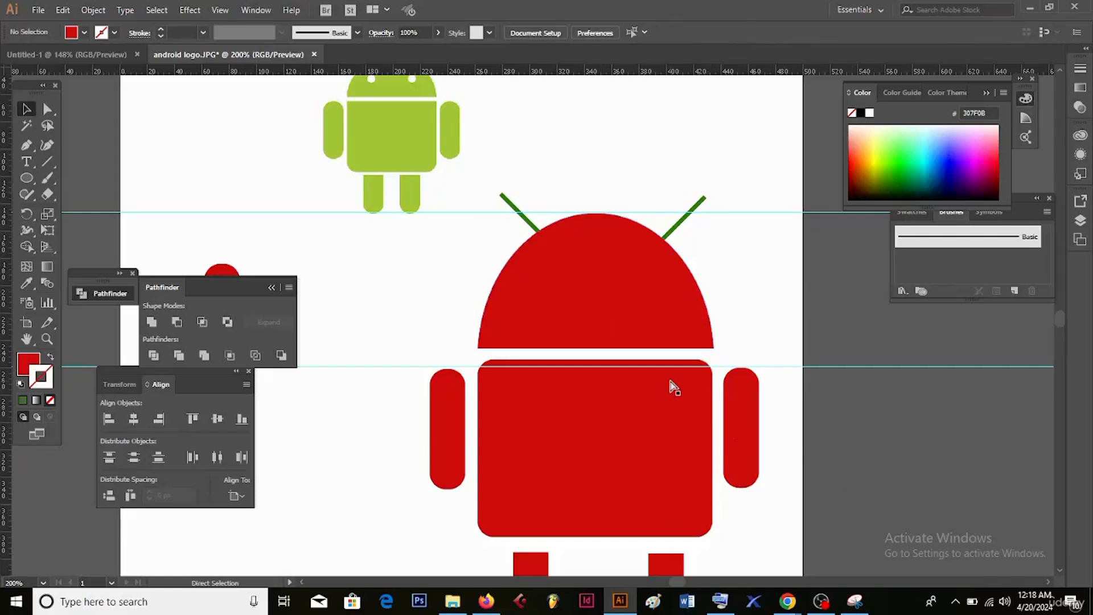
{"action": "key", "text": "ctrl+z"}
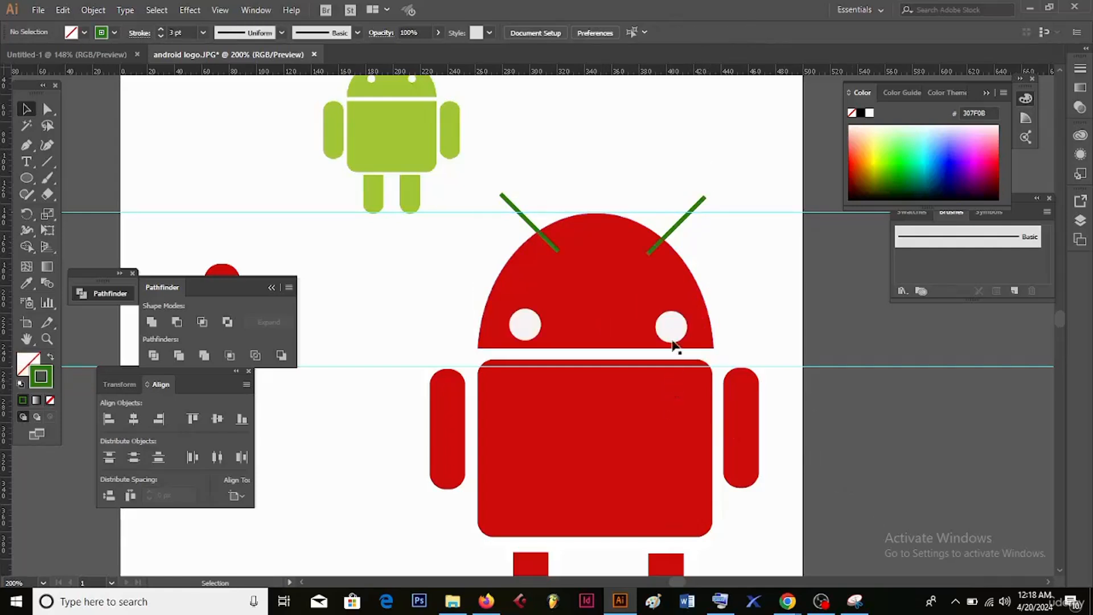
Select both antenna lines and expand their fill and stroke into shapes.
{"action": "left_click", "coordinate": [654, 251]}
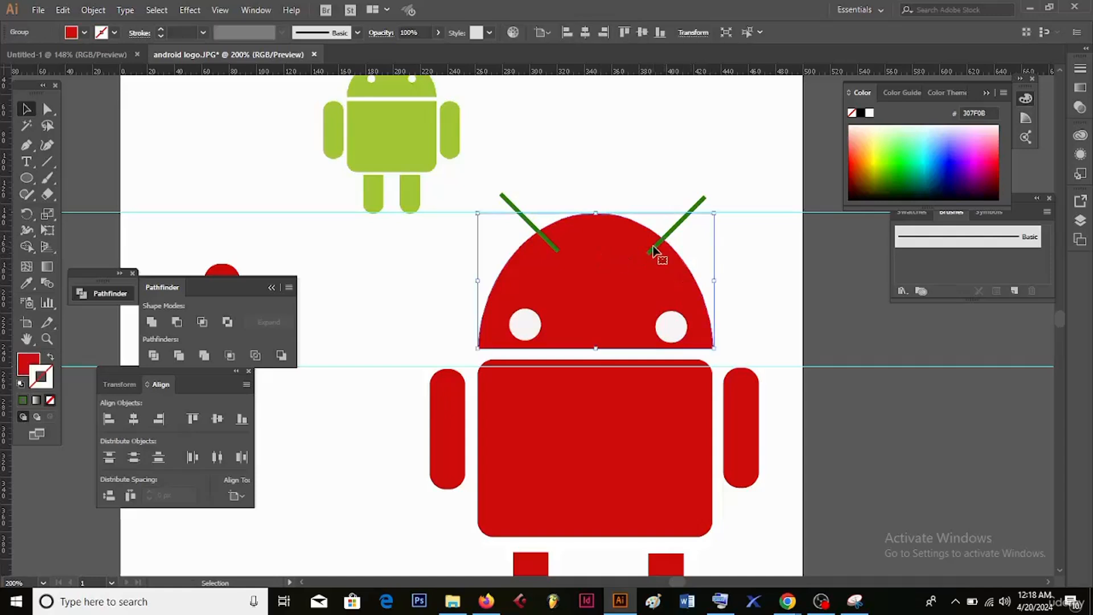
{"action": "left_click", "coordinate": [529, 221]}
{"action": "left_click", "coordinate": [682, 226], "text": "shift"}
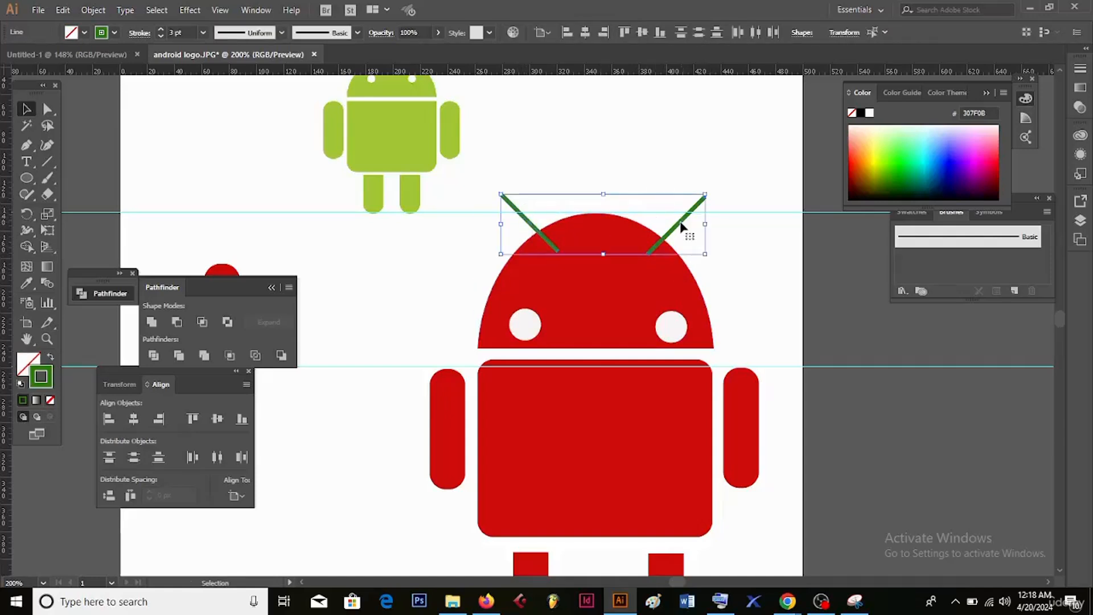
{"action": "left_click", "coordinate": [90, 11]}
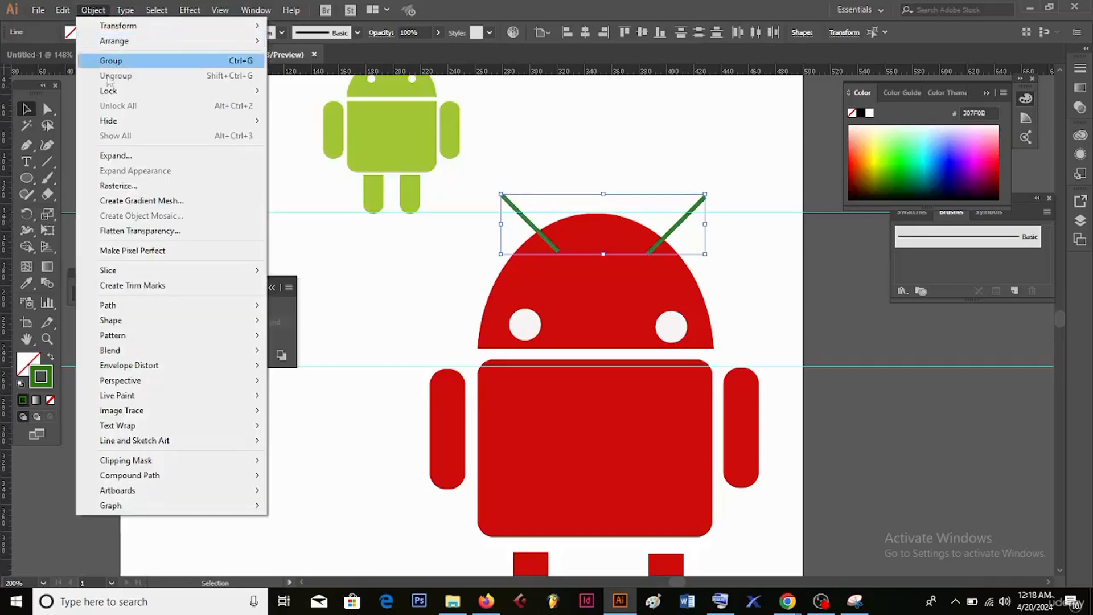
{"action": "left_click", "coordinate": [121, 161]}
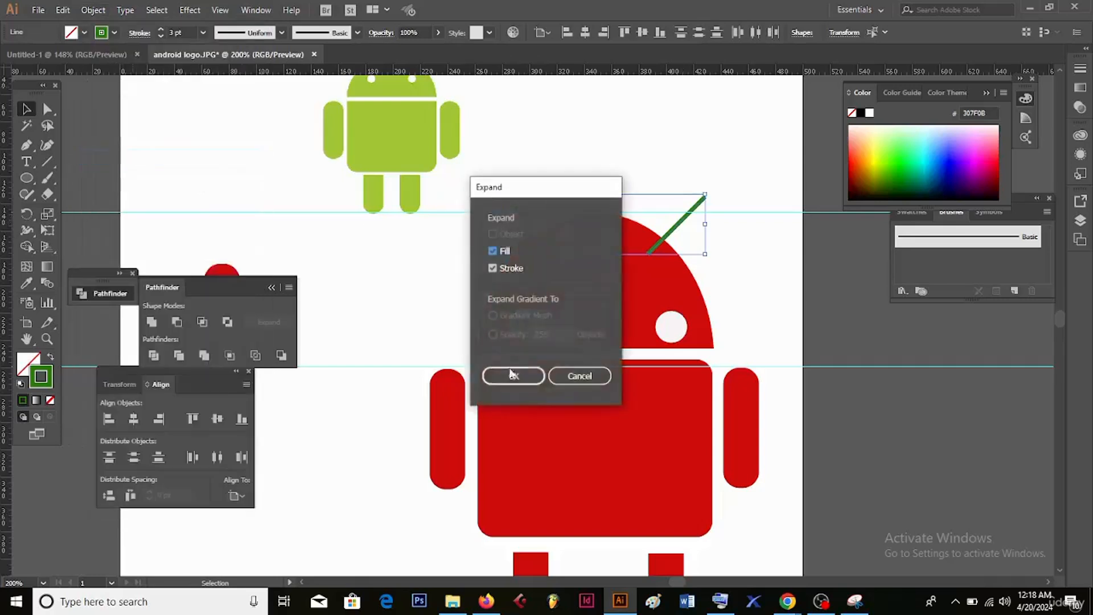
{"action": "left_click", "coordinate": [512, 375]}
Send the two expanded antennas to the back, behind the head.
{"action": "right_click", "coordinate": [678, 226]}
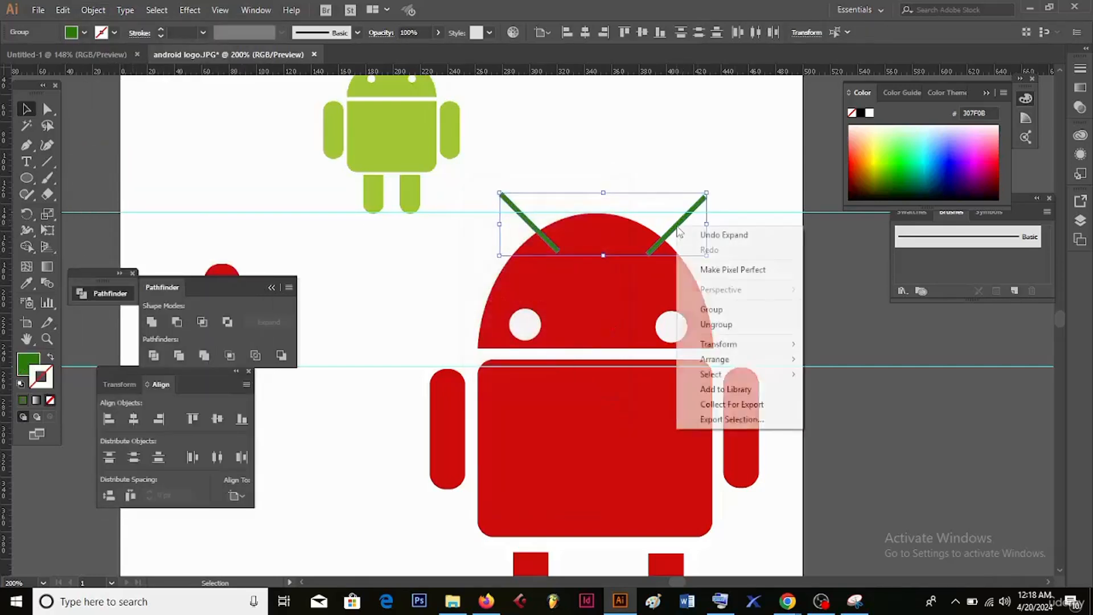
{"action": "mouse_move", "coordinate": [742, 363]}
{"action": "left_click", "coordinate": [847, 405]}
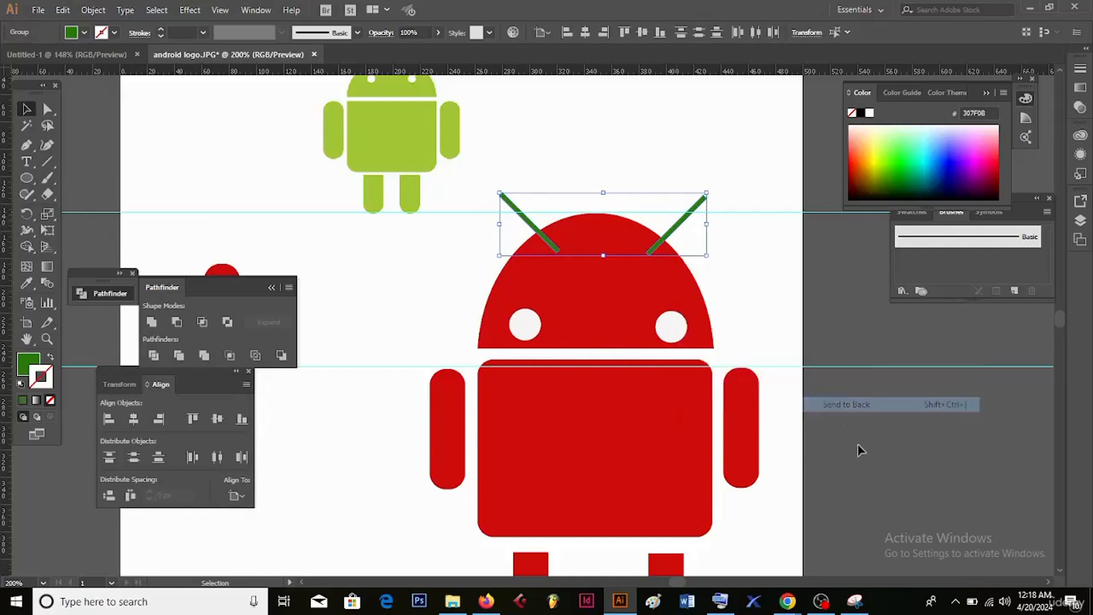
{"action": "left_click", "coordinate": [869, 464]}
Recolour the head with the light green sampled from the reference logo, and match the body to the head.
{"action": "left_click", "coordinate": [622, 308]}
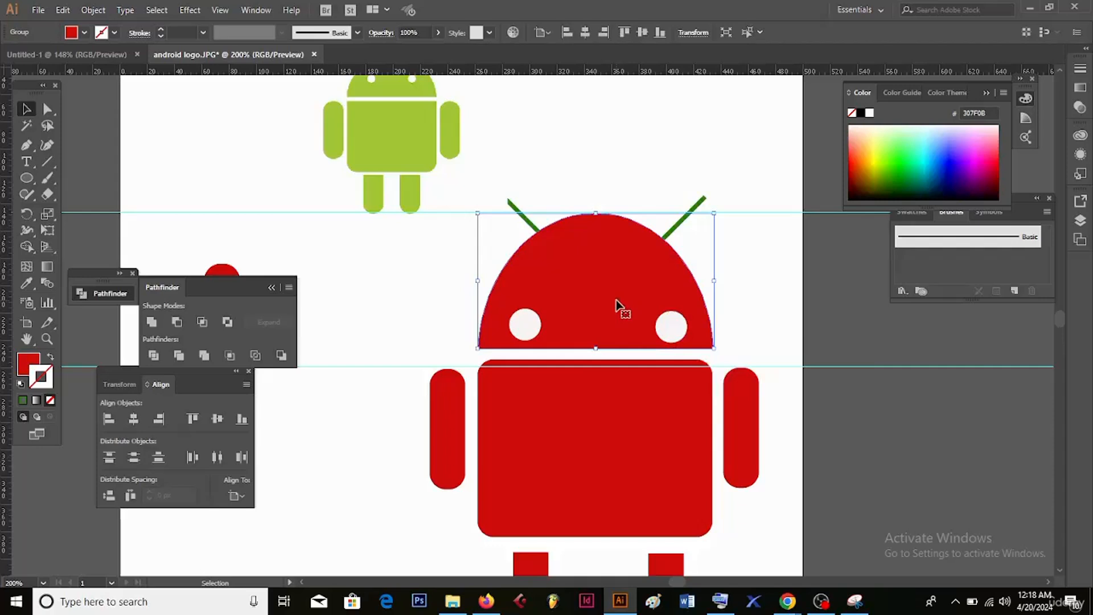
{"action": "key", "text": "i"}
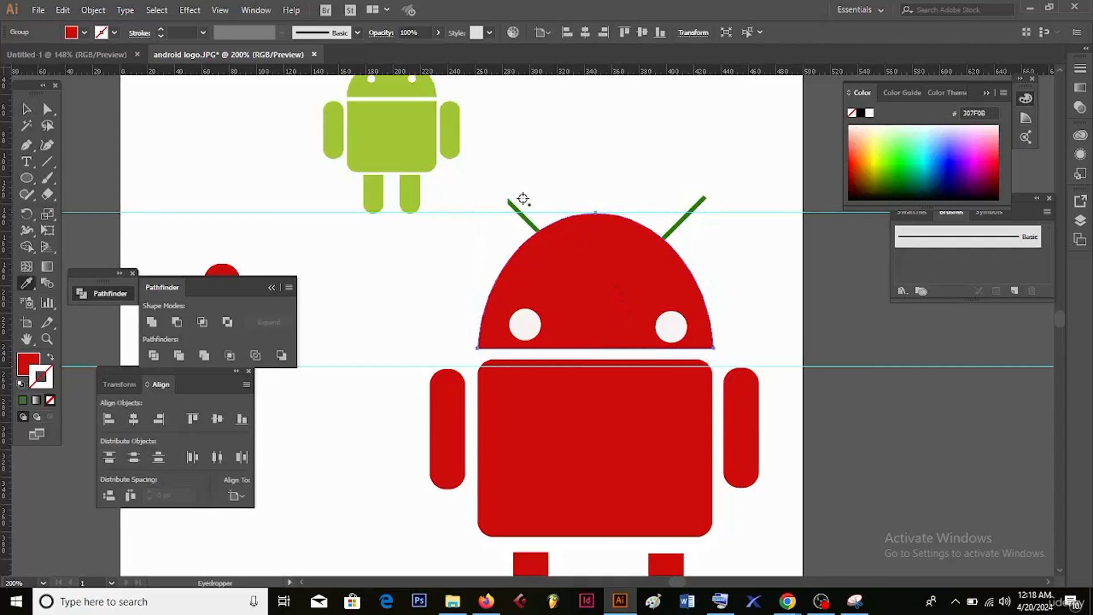
{"action": "left_click", "coordinate": [418, 140]}
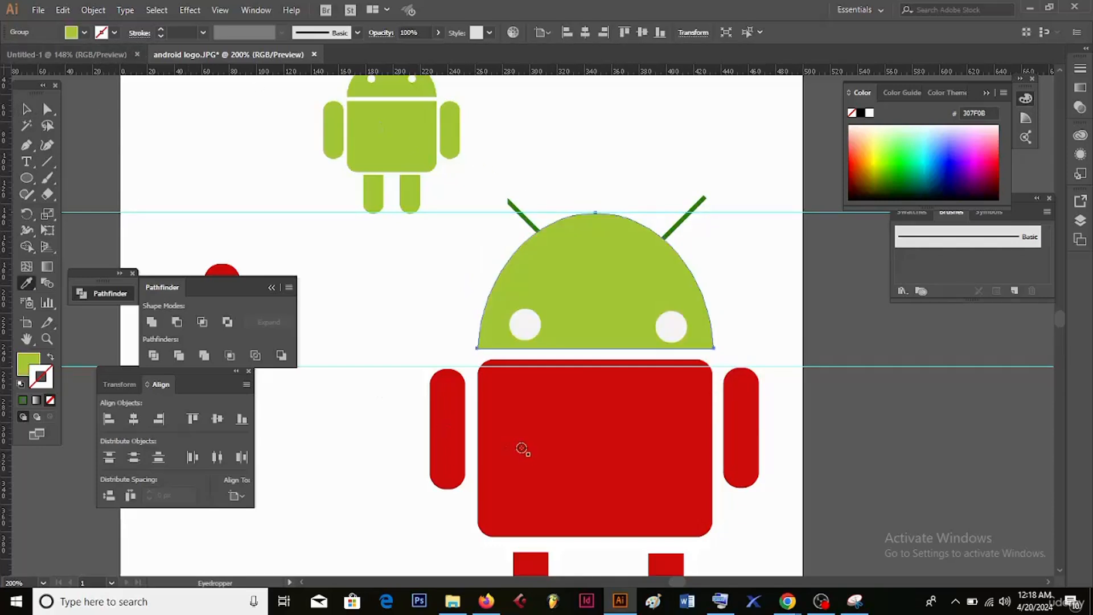
{"action": "left_click", "coordinate": [576, 464]}
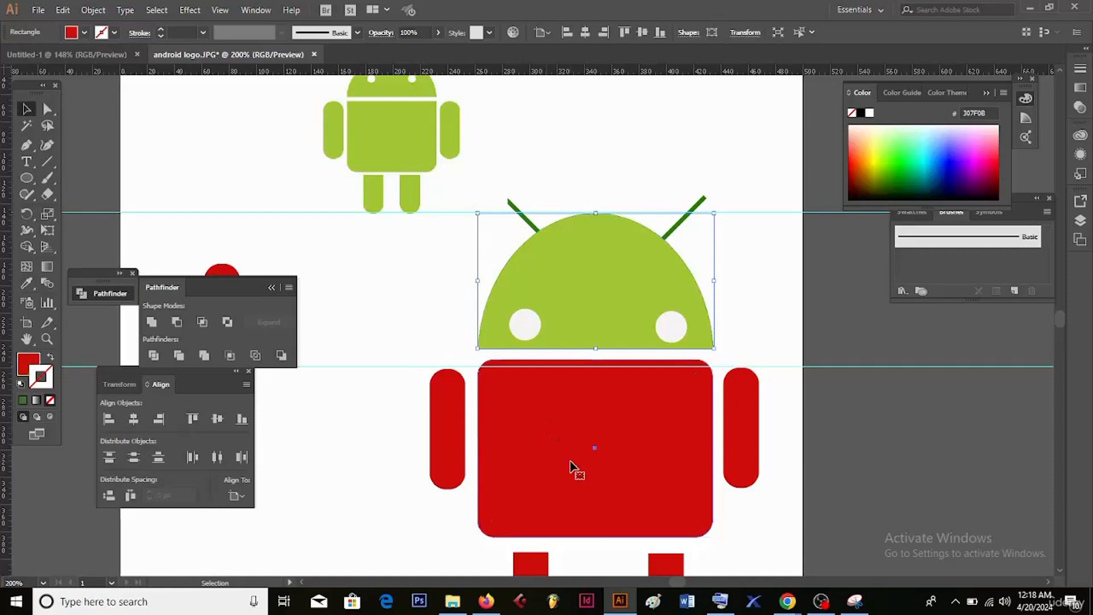
{"action": "key", "text": "i"}
{"action": "left_click", "coordinate": [582, 316]}
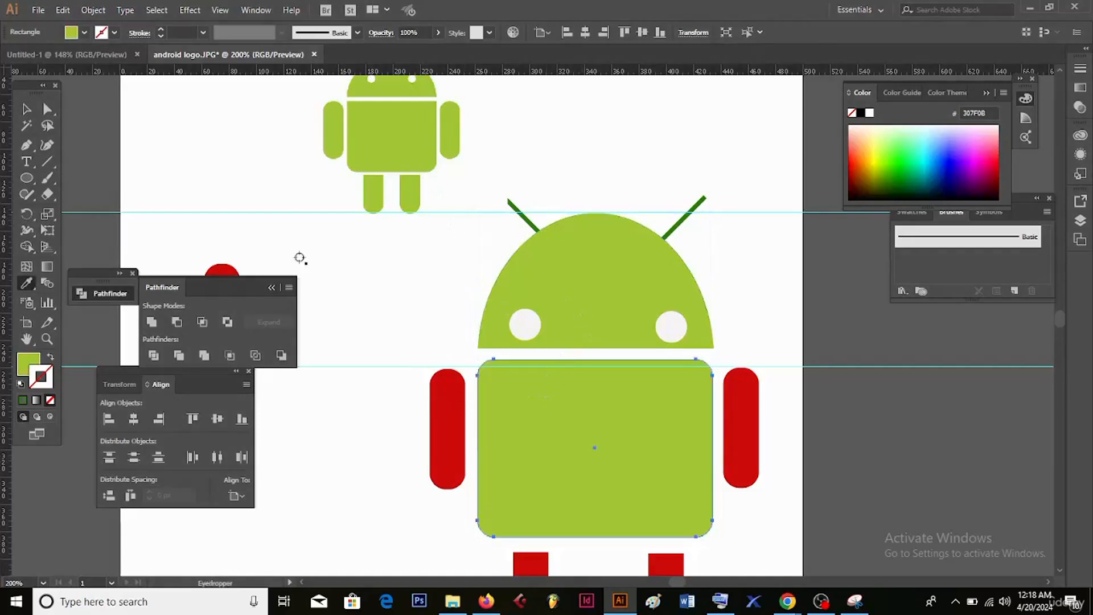
{"action": "left_click", "coordinate": [27, 109]}
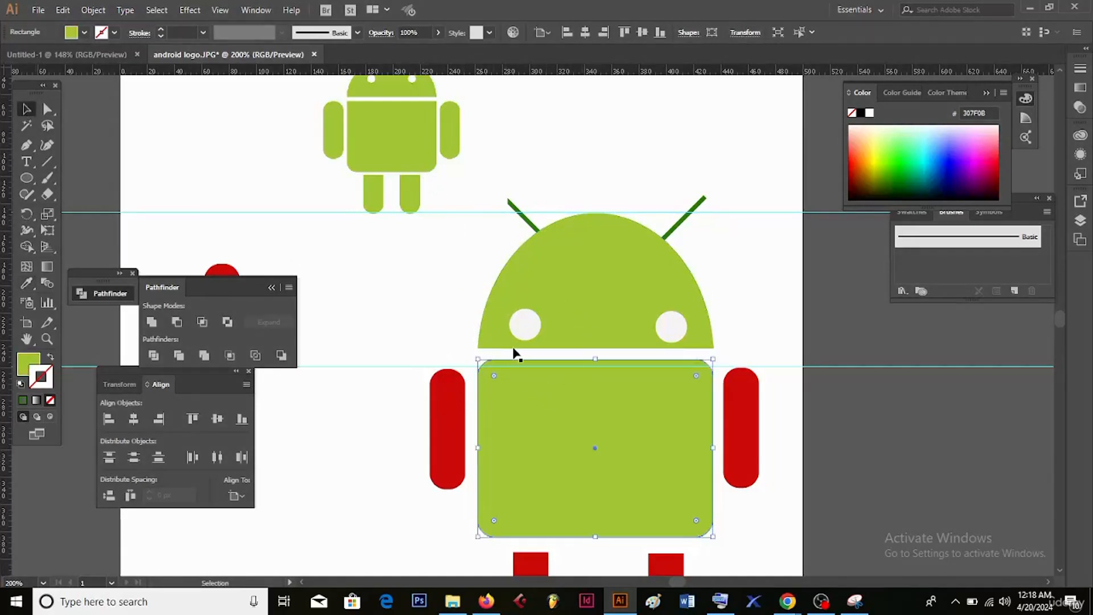
Move the reference logo image clear of the left antenna and recolour that antenna with the head's light green.
{"action": "left_click", "coordinate": [530, 226]}
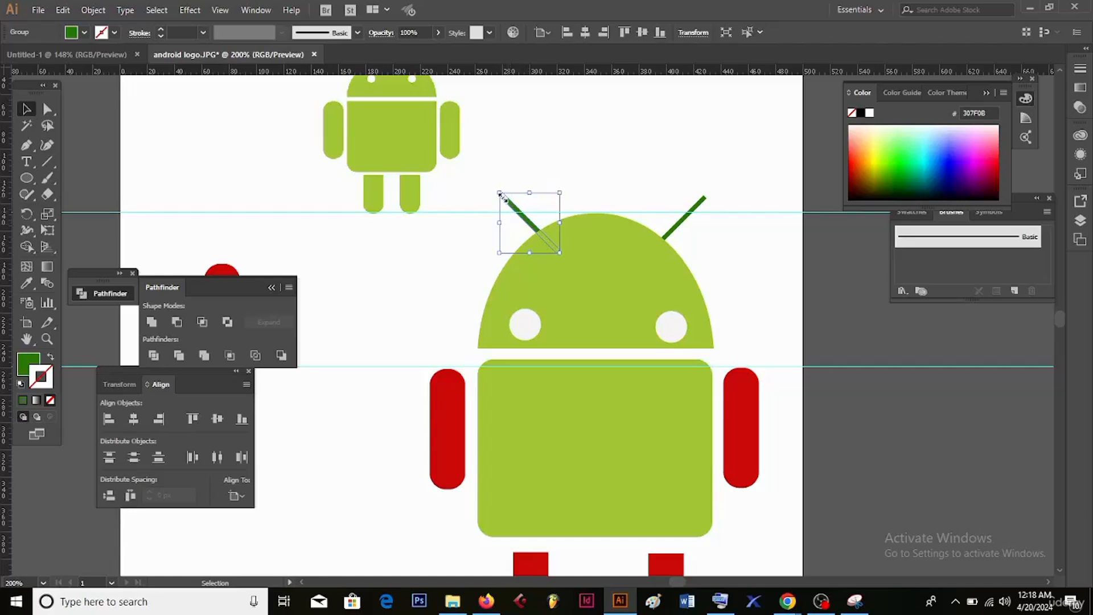
{"action": "left_click", "coordinate": [494, 172]}
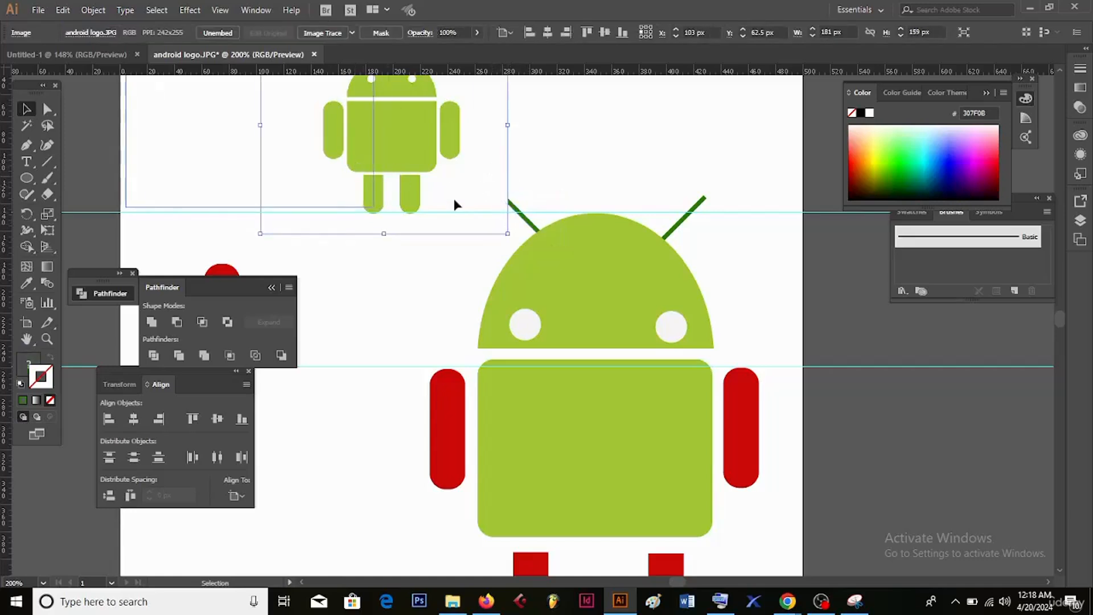
{"action": "left_click", "coordinate": [508, 202]}
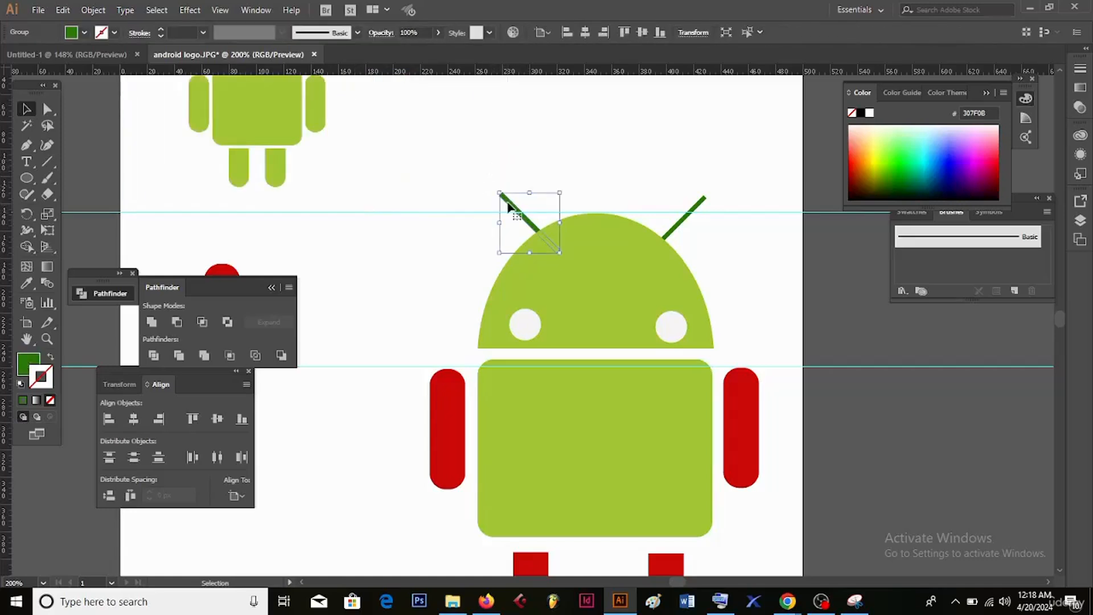
{"action": "key", "text": "i"}
{"action": "left_click", "coordinate": [590, 285]}
{"action": "key", "text": "v"}
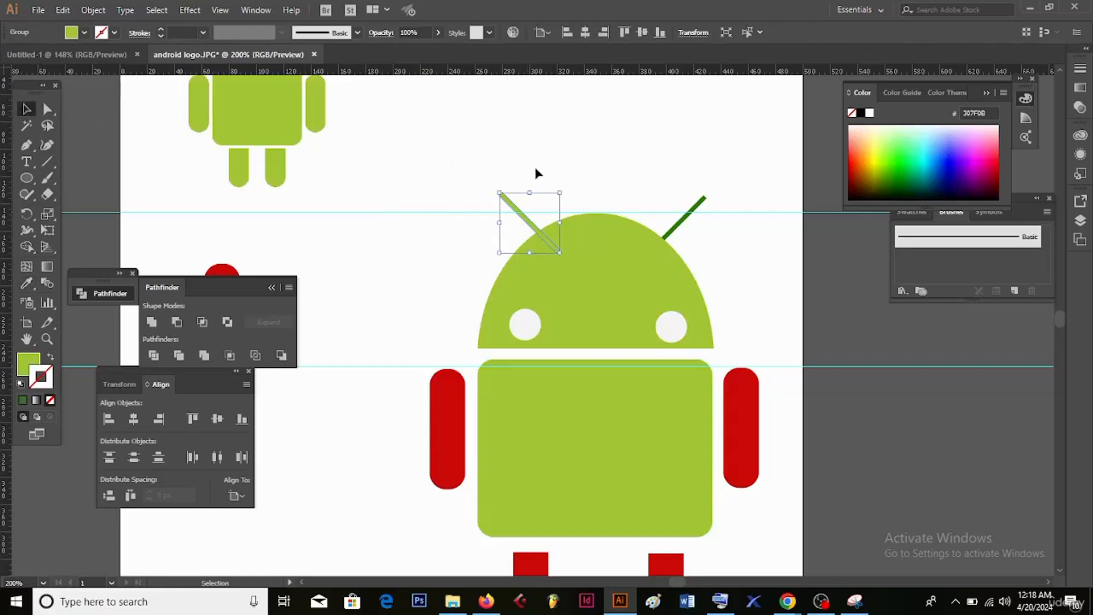
Recolour the right antenna with the light green sampled from the head.
{"action": "left_click", "coordinate": [702, 202]}
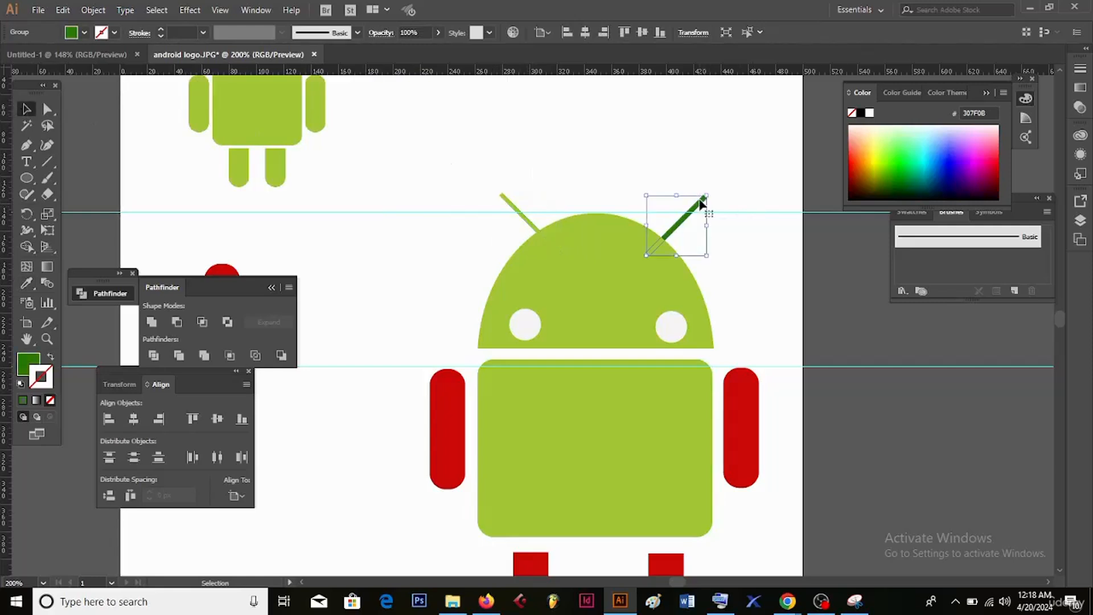
{"action": "key", "text": "i"}
{"action": "left_click", "coordinate": [600, 281]}
{"action": "key", "text": "v"}
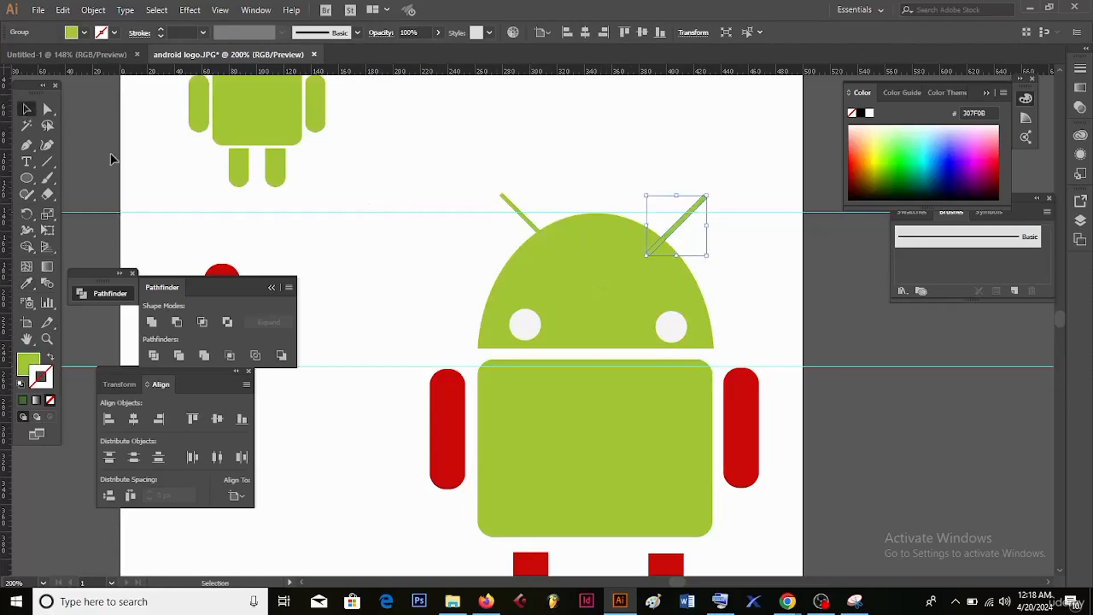
Recolour the left and right arms with the light green sampled from the robot's body.
{"action": "left_click", "coordinate": [447, 438]}
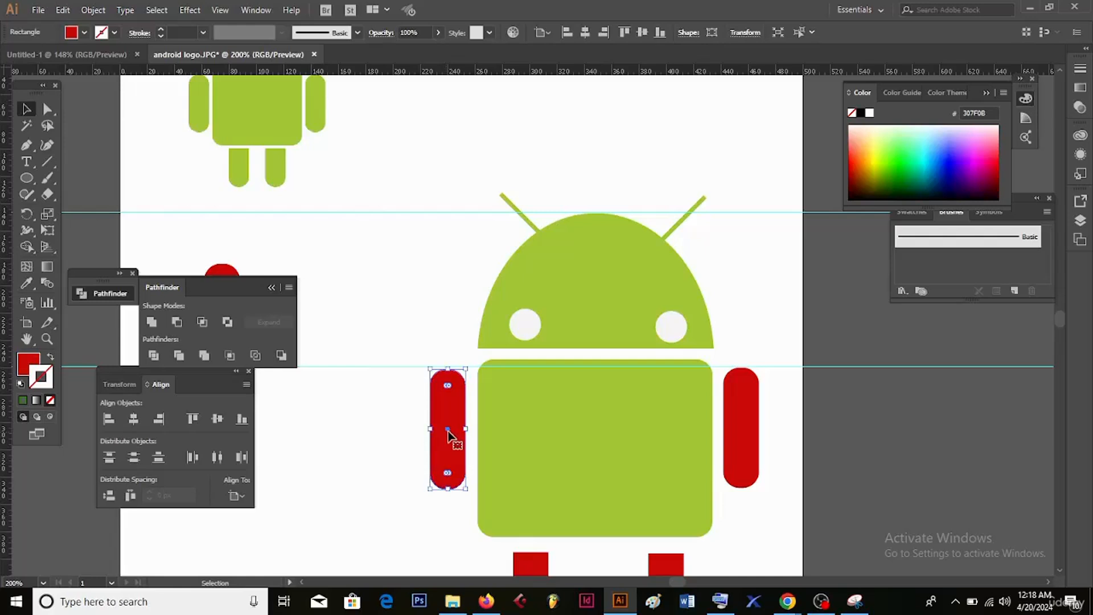
{"action": "key", "text": "i"}
{"action": "left_click", "coordinate": [604, 430]}
{"action": "key", "text": "v"}
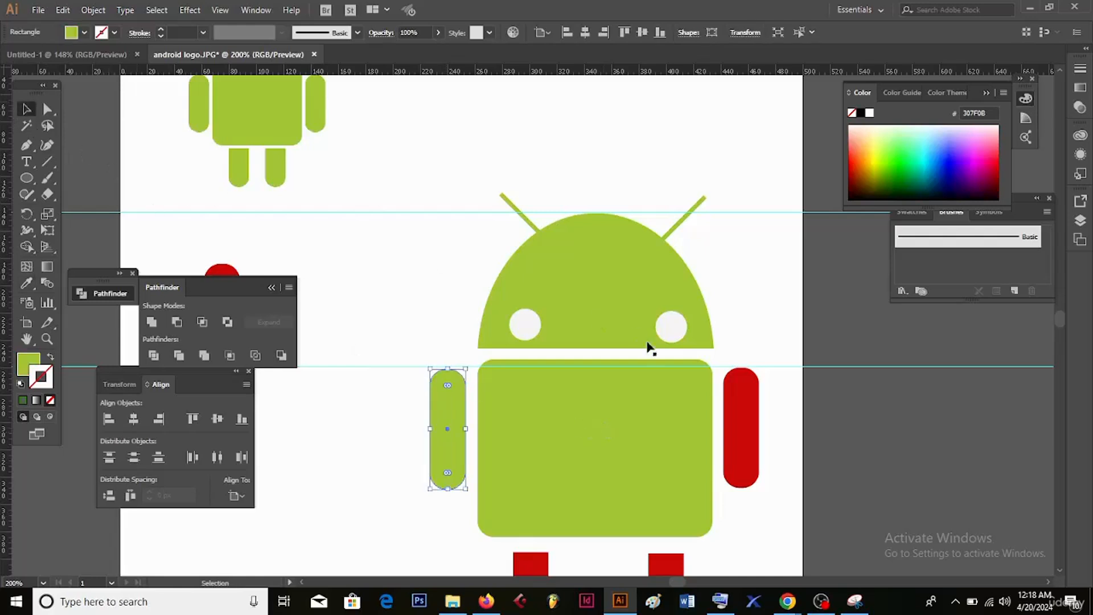
{"action": "left_click", "coordinate": [743, 420]}
{"action": "key", "text": "i"}
{"action": "left_click", "coordinate": [578, 427]}
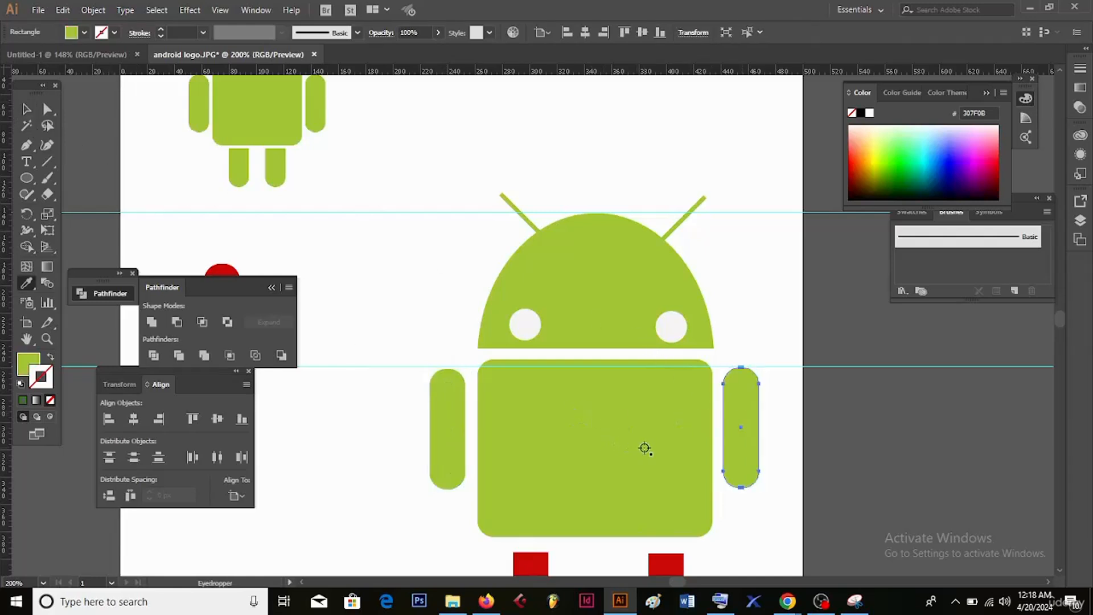
{"action": "key", "text": "v"}
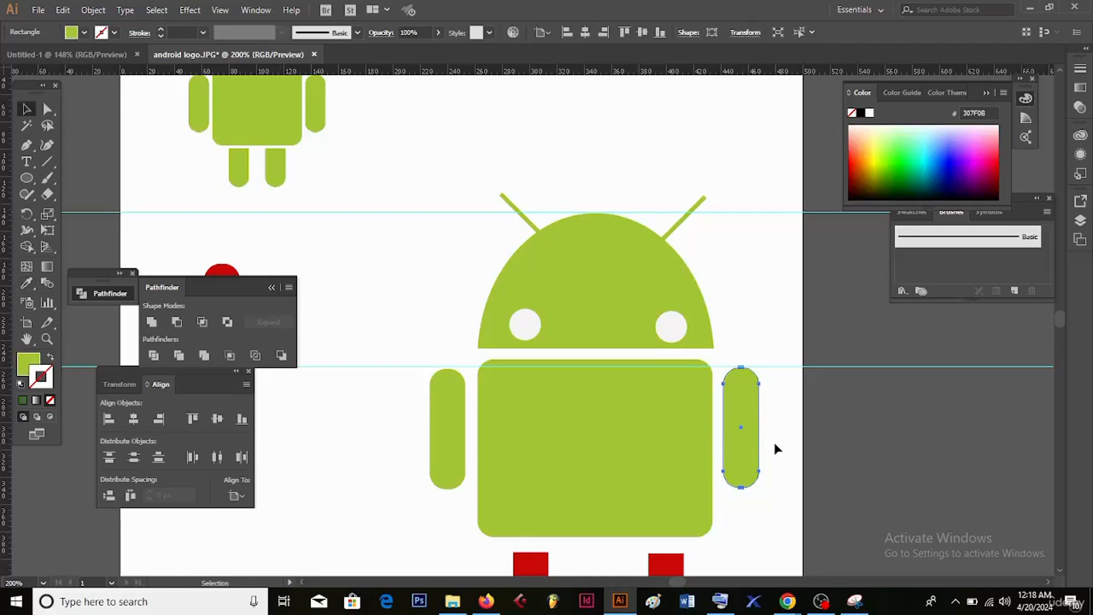
Recolour both red legs with the light green sampled from the robot's body.
{"action": "left_click_drag", "start_coordinate": [779, 455], "coordinate": [747, 270]}
{"action": "left_click", "coordinate": [501, 421]}
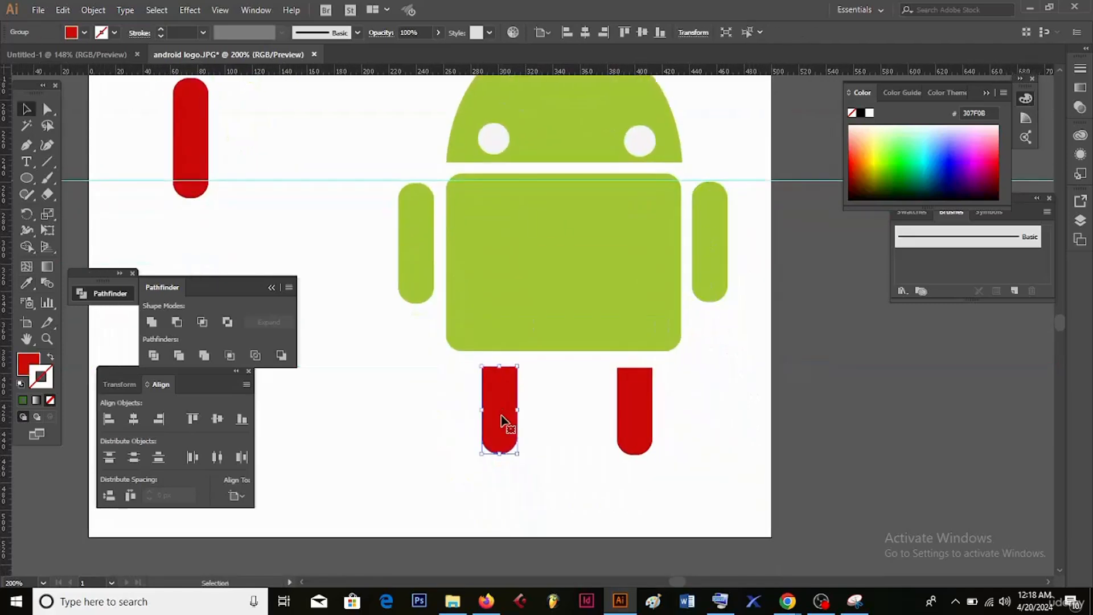
{"action": "key", "text": "i"}
{"action": "left_click", "coordinate": [525, 310]}
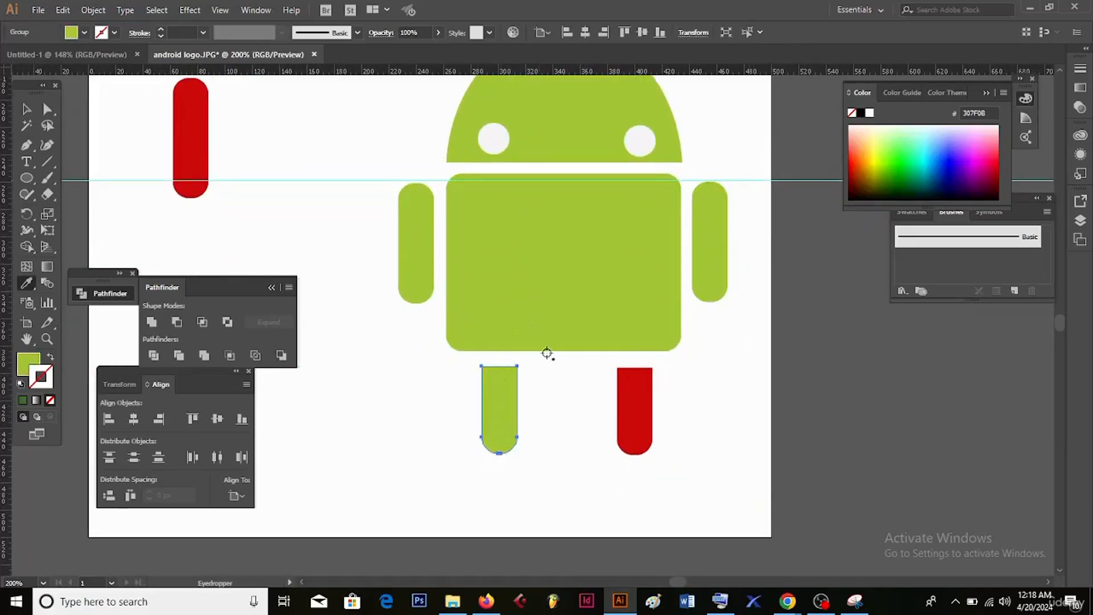
{"action": "key", "text": "v"}
{"action": "left_click", "coordinate": [635, 430]}
{"action": "key", "text": "i"}
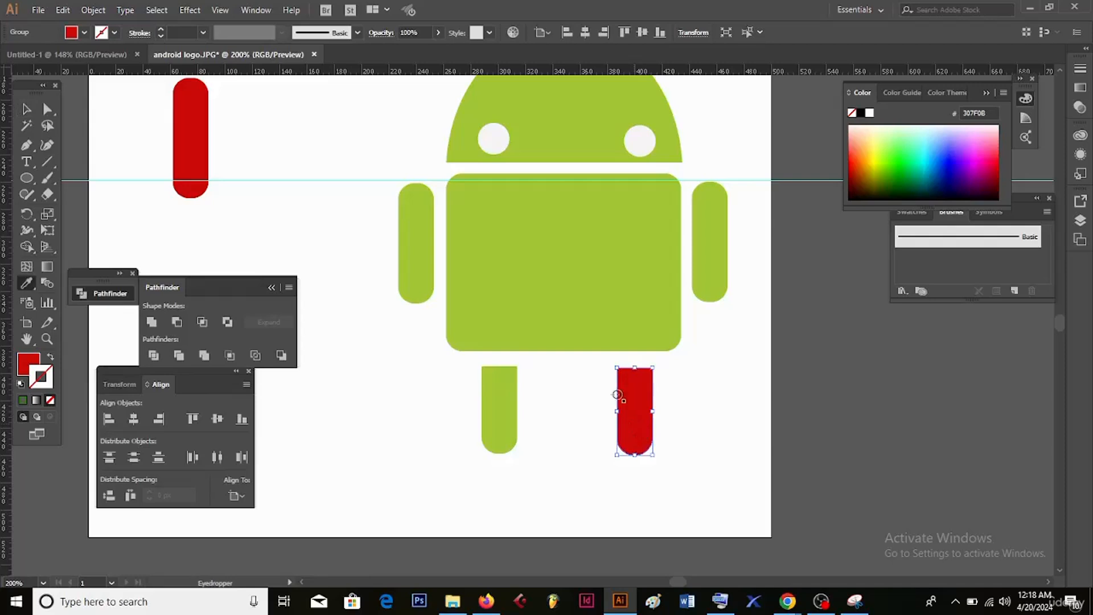
{"action": "left_click", "coordinate": [590, 320]}
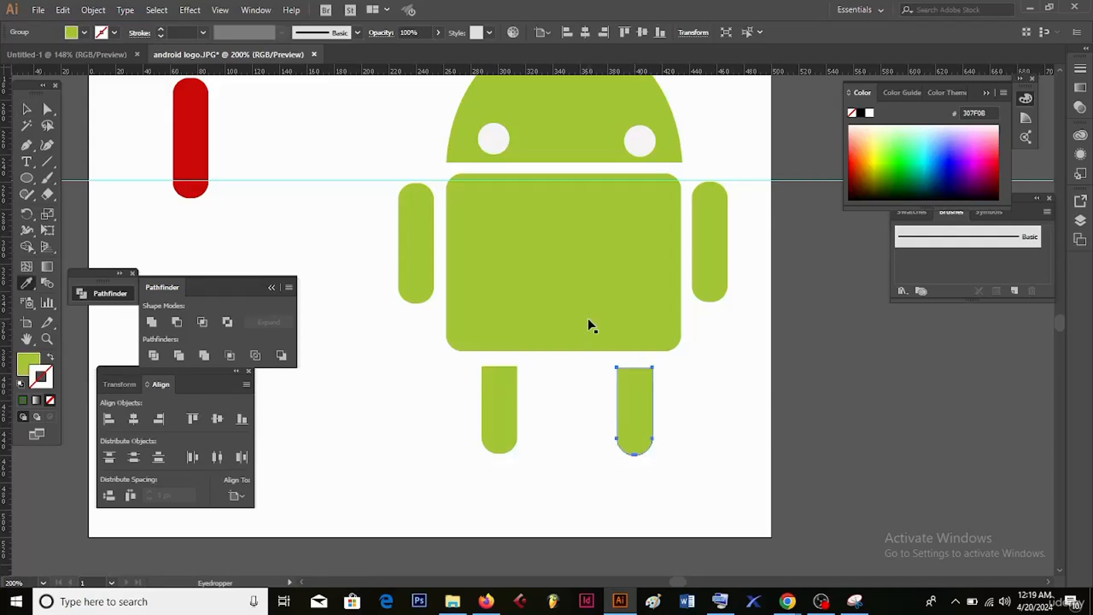
Select all parts of the redrawn robot and scale them down together proportionally to about half size, then deselect.
{"action": "key", "text": "ctrl+minus"}
{"action": "key", "text": "ctrl+minus"}
{"action": "key", "text": "ctrl+minus"}
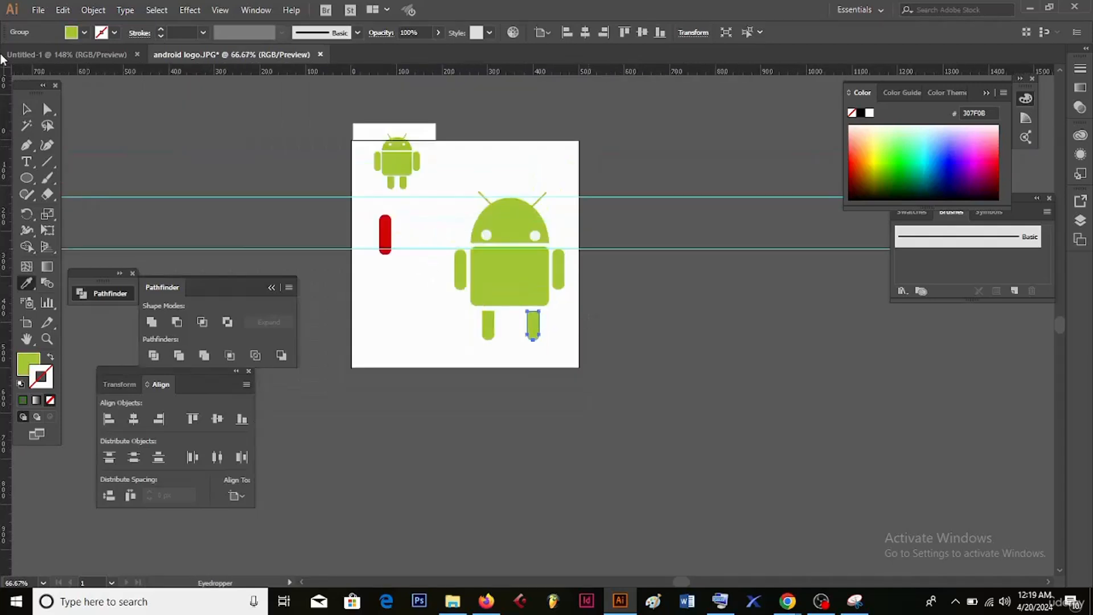
{"action": "key", "text": "v"}
{"action": "left_click_drag", "start_coordinate": [463, 154], "coordinate": [591, 356]}
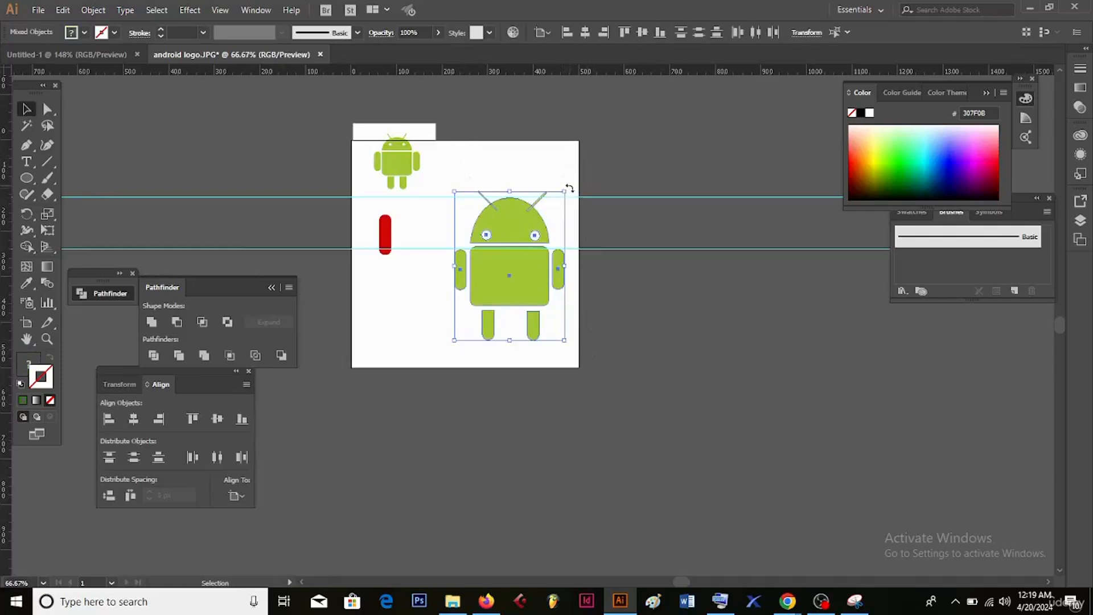
{"action": "left_click_drag", "start_coordinate": [567, 191], "coordinate": [511, 267]}
{"action": "left_click", "coordinate": [541, 303]}
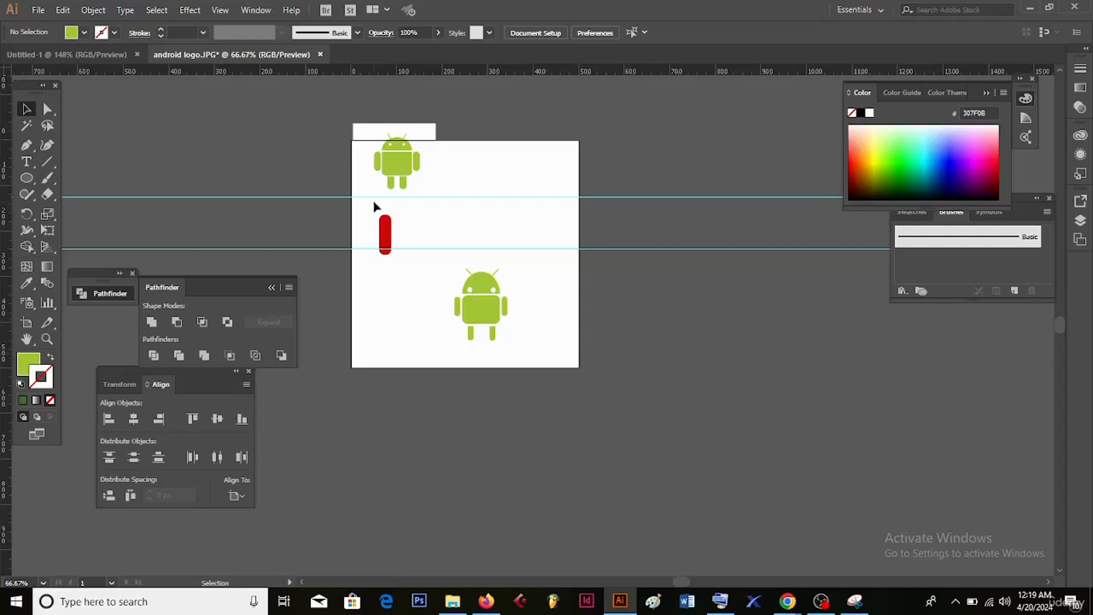
Delete the leftover red rounded rectangle below the reference logo.
{"action": "left_click", "coordinate": [387, 225]}
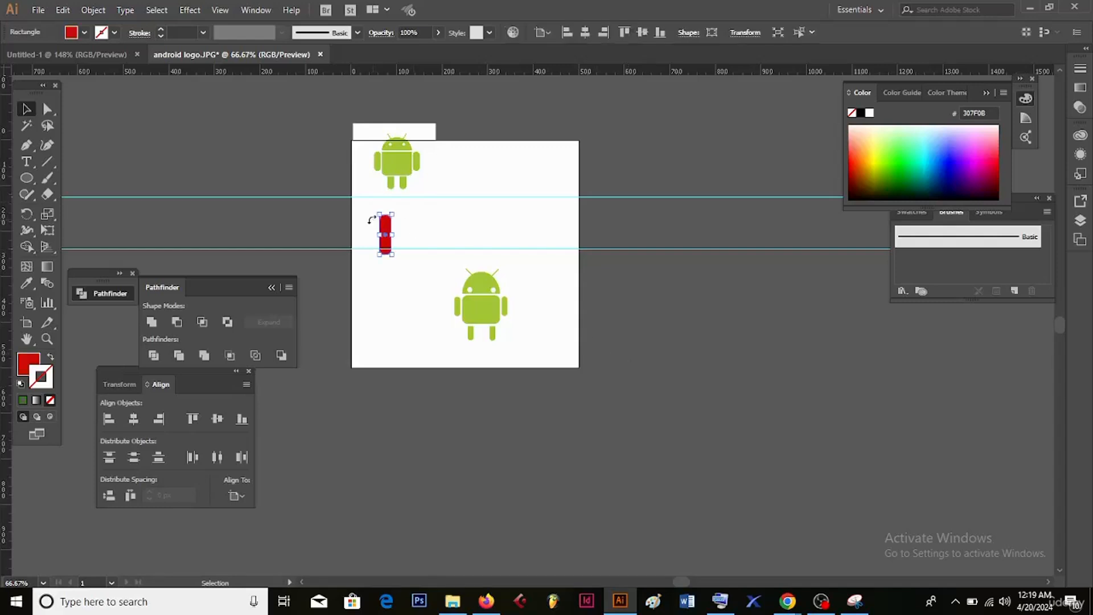
{"action": "key", "text": "Delete"}
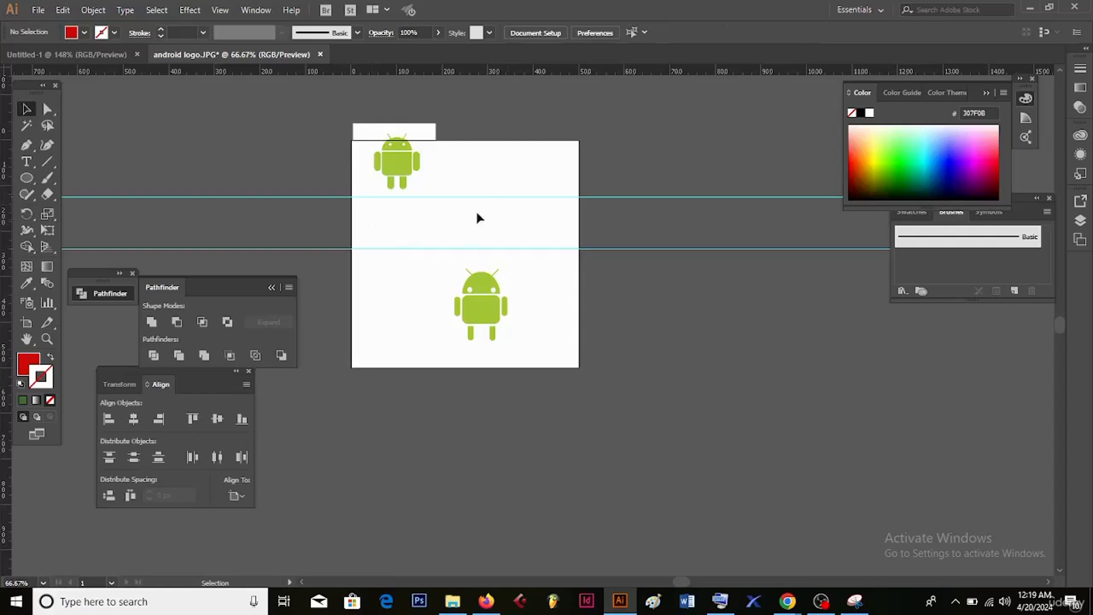